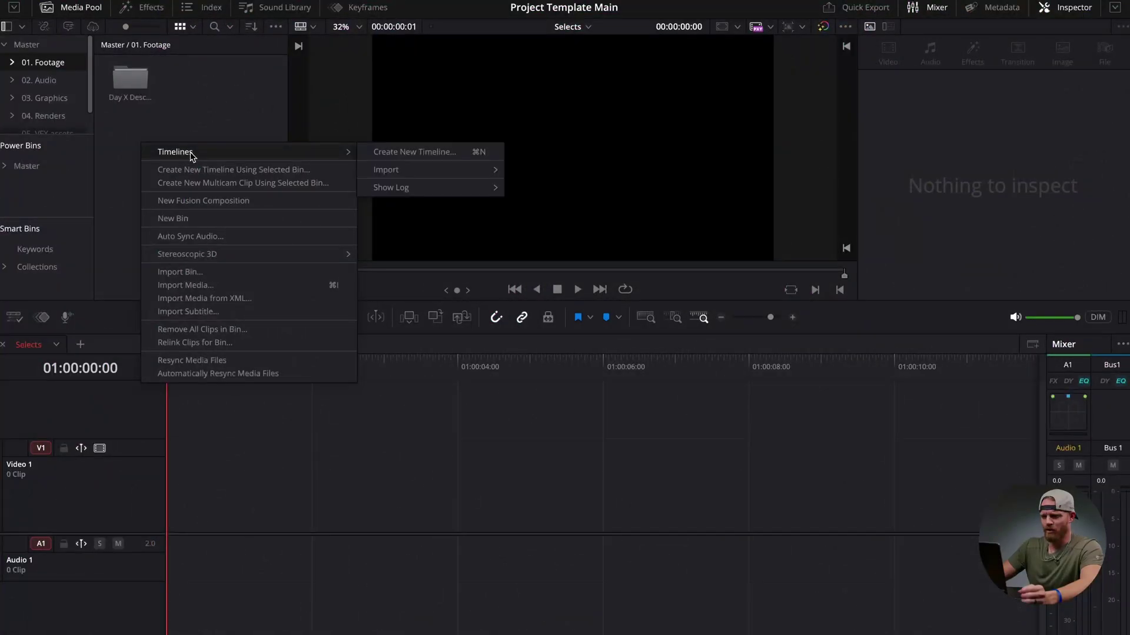
Open the 05. Project timelines bin inside the 06. SQ bin.
click(118, 136)
scroll(59, 120, down, 3)
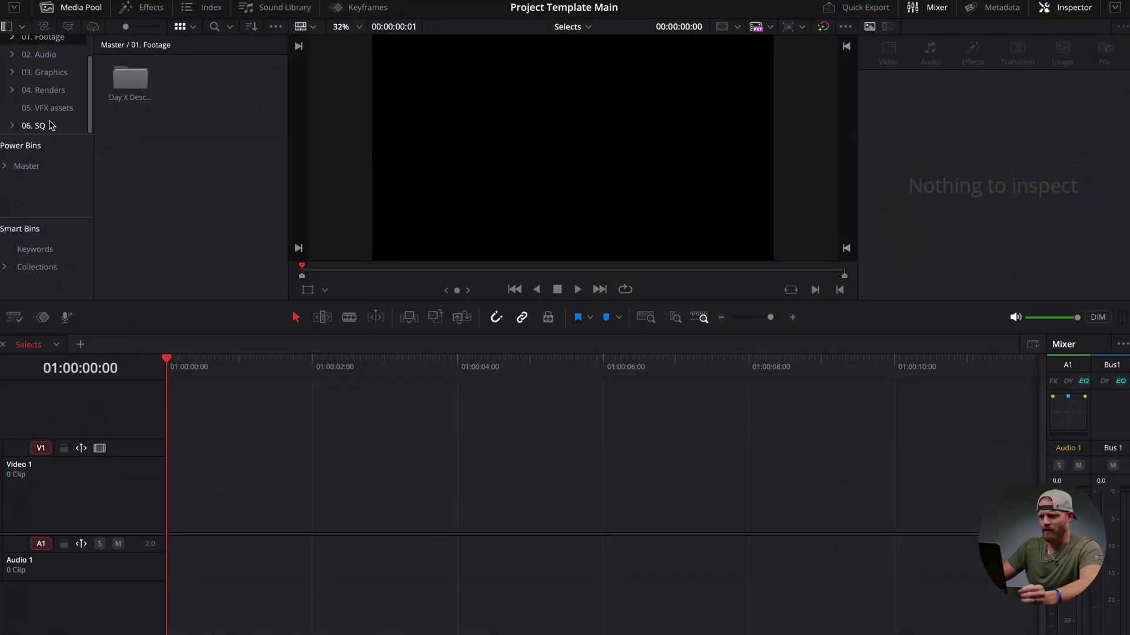
click(56, 119)
double_click(194, 136)
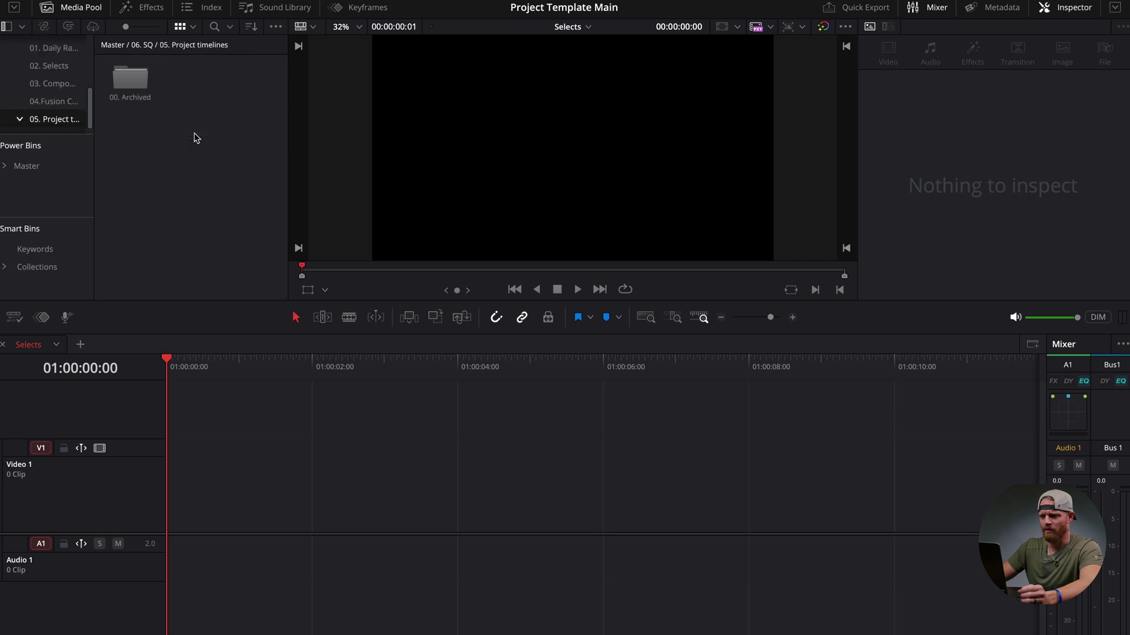
Create an empty timeline in the bin at 3840 x 2160 Ultra HD and 24 fps, checking its format, output and color settings.
right_click(148, 149)
mouse_move(189, 157)
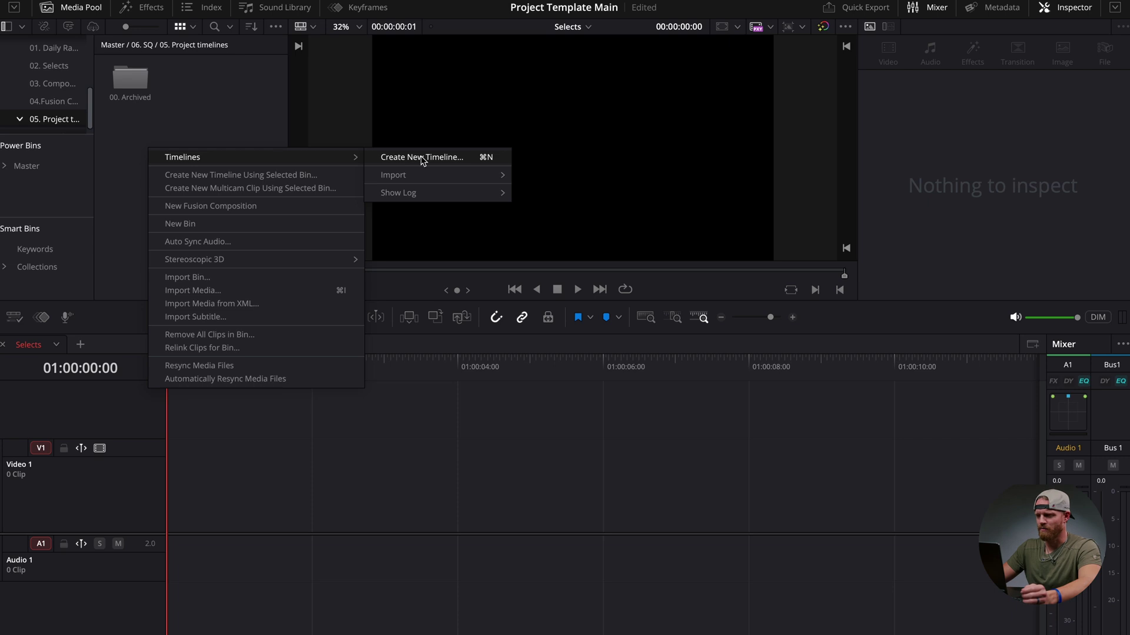
click(422, 157)
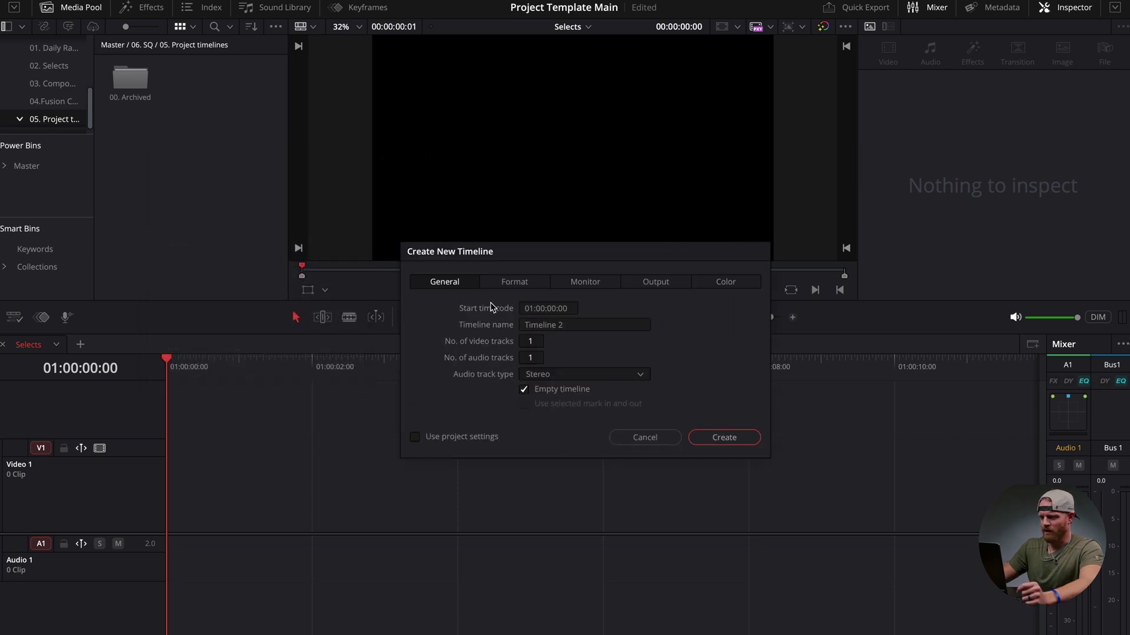
click(513, 283)
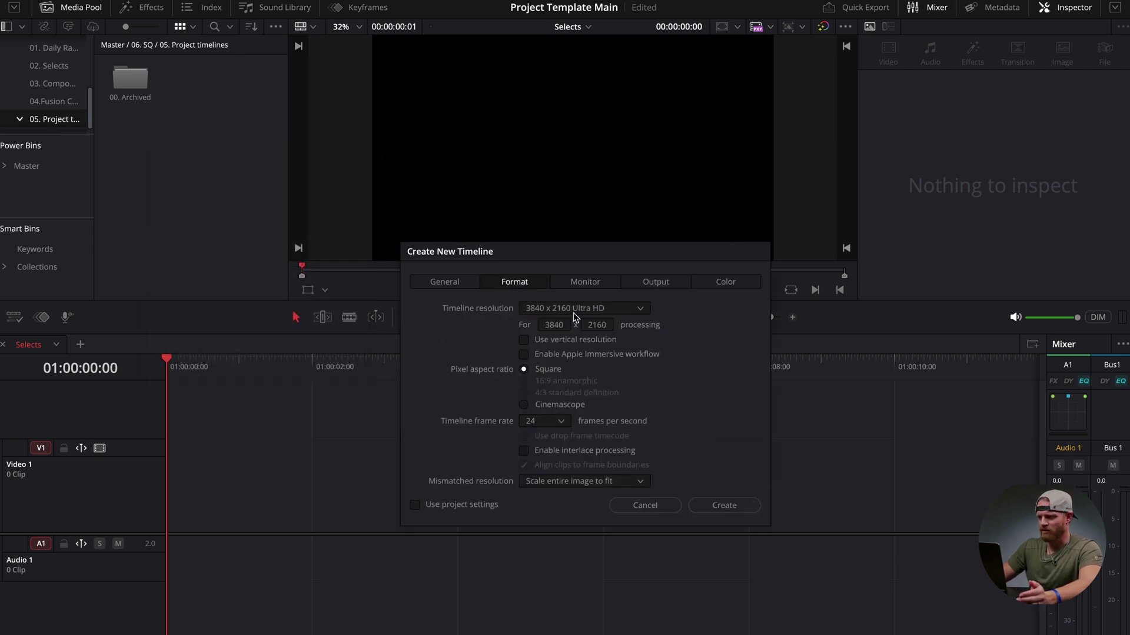
click(656, 283)
click(724, 282)
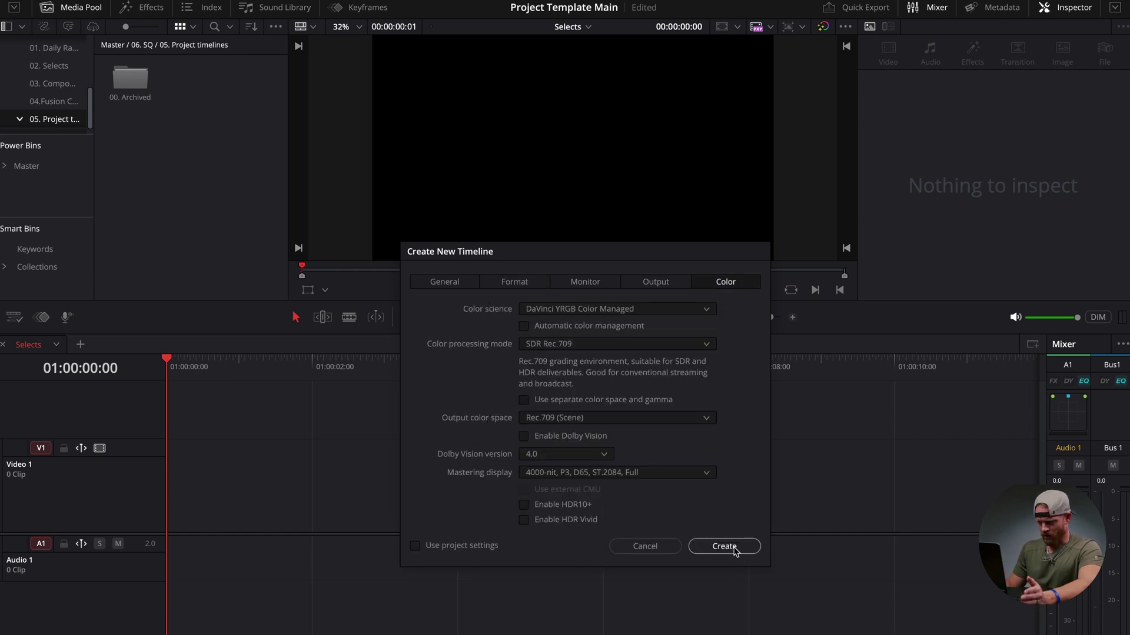
click(724, 546)
Add a Text+ title at the start of the Video 1 track.
click(143, 7)
click(166, 219)
drag(167, 220, 171, 501)
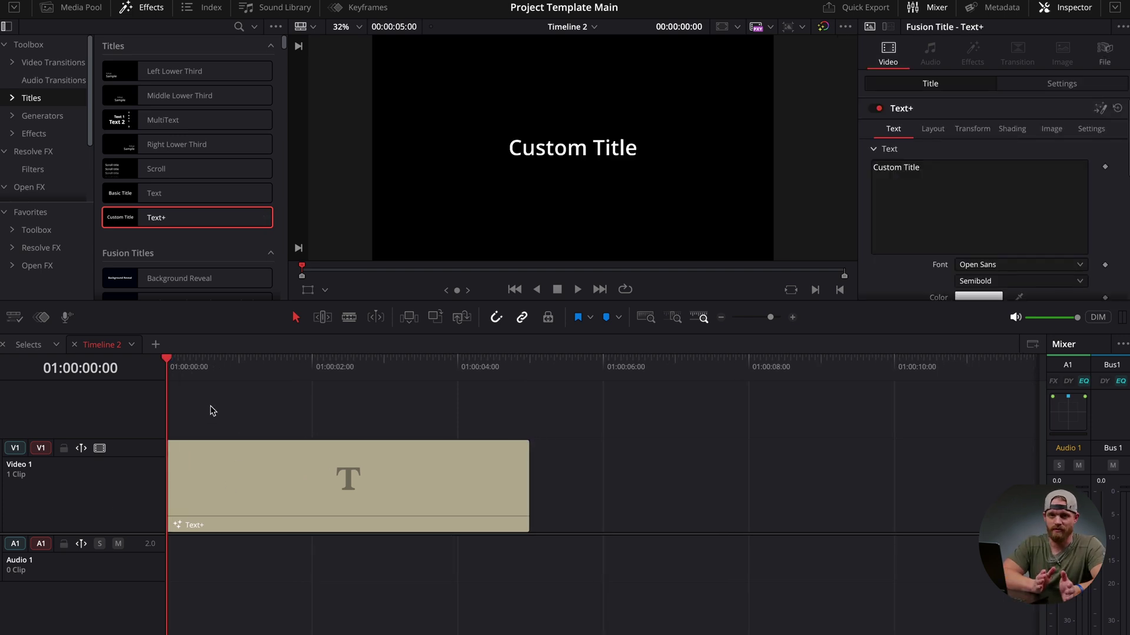
Try placing a basic Text title after the Text+ clip on Video 1, and delete it.
click(176, 193)
drag(176, 193, 656, 462)
click(630, 367)
key(Delete)
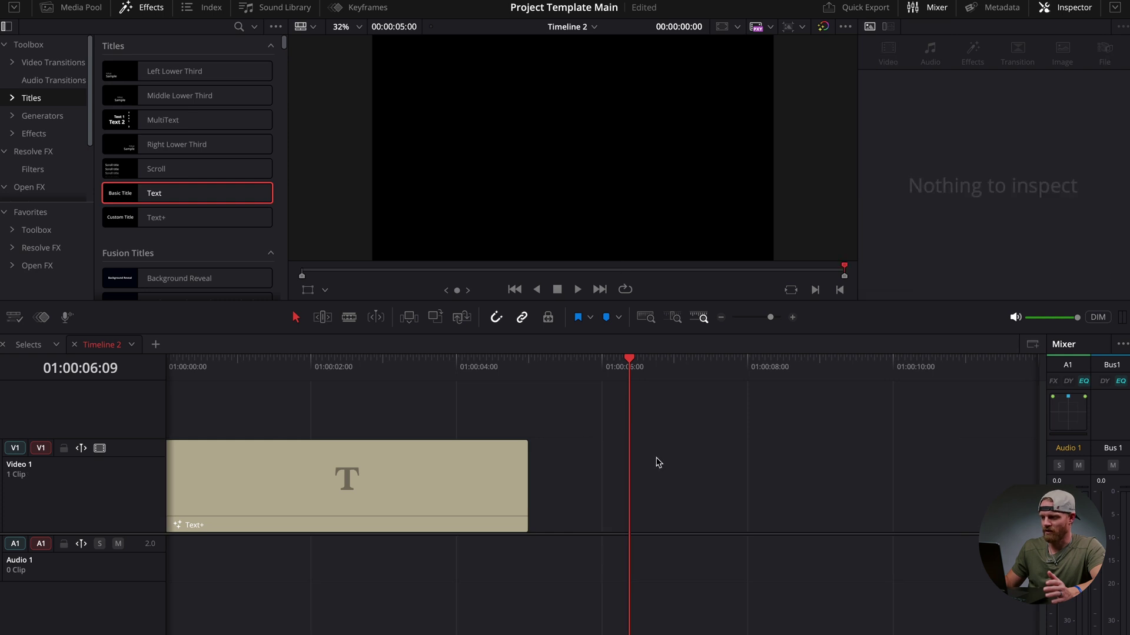
Open the Text+ clip in Fusion from its first frame and spread the Template and MediaOut1 nodes apart.
click(238, 363)
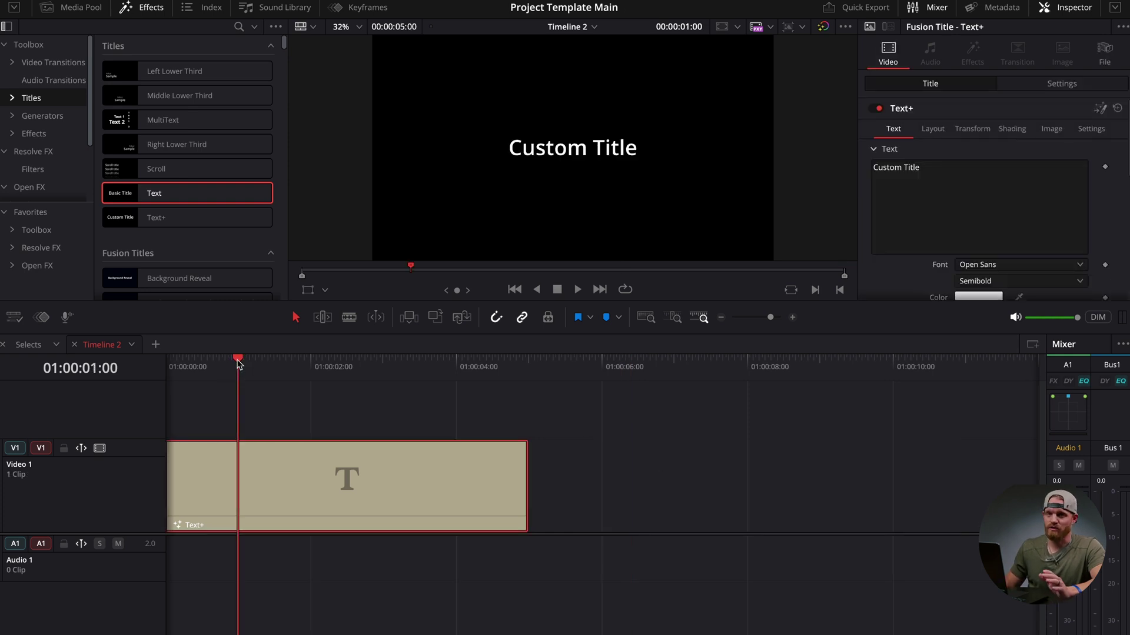
key(Home)
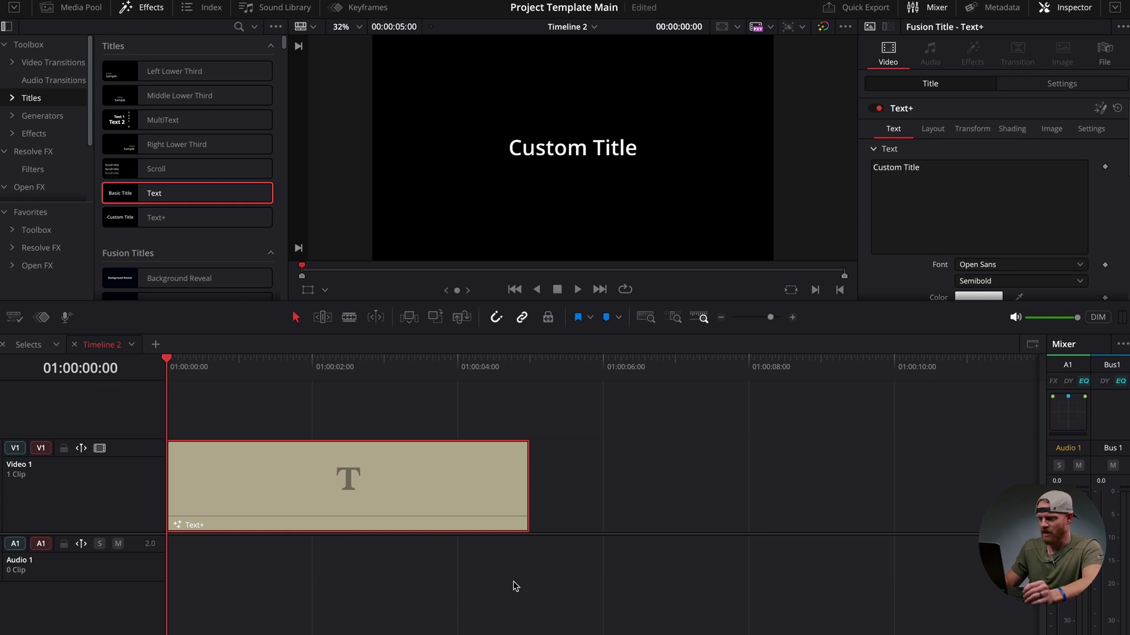
key(shift+5)
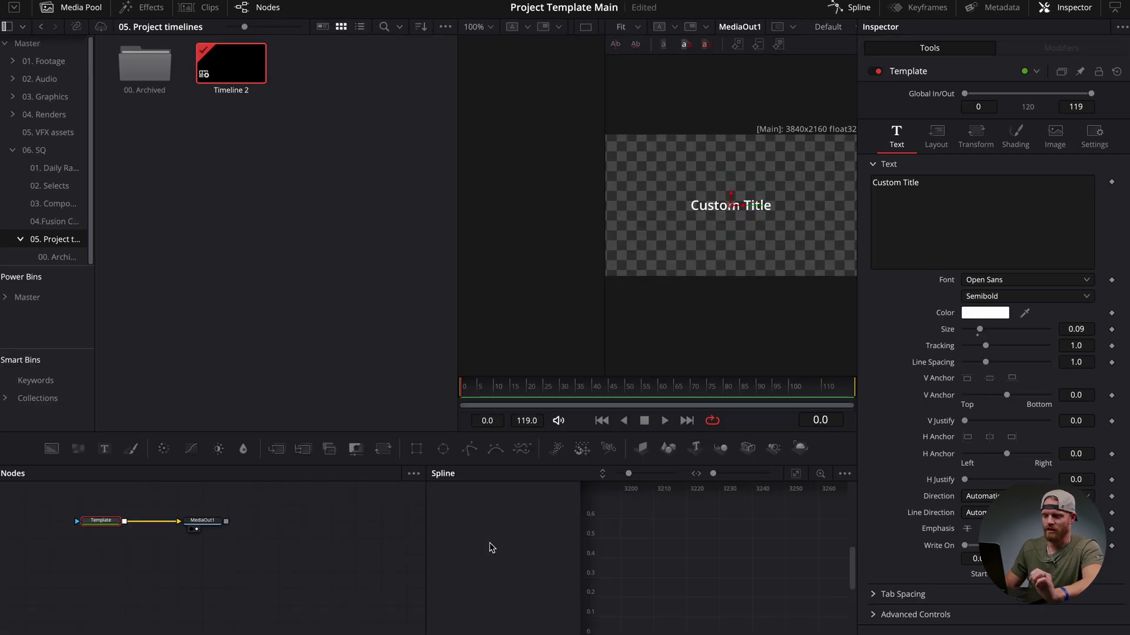
drag(206, 523, 349, 538)
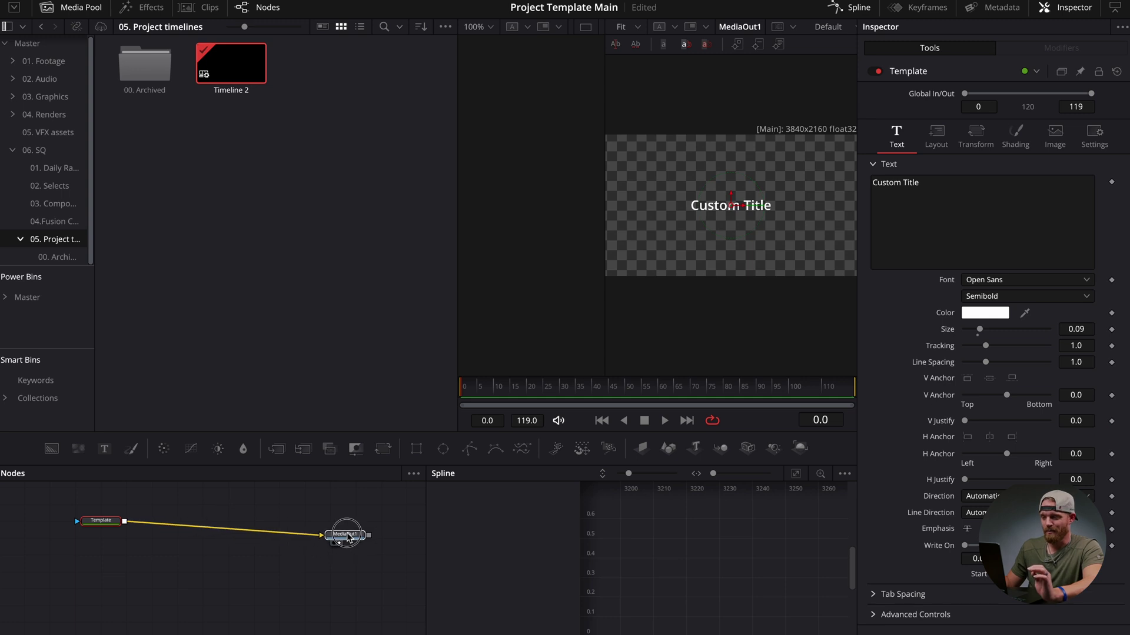
drag(100, 522, 66, 539)
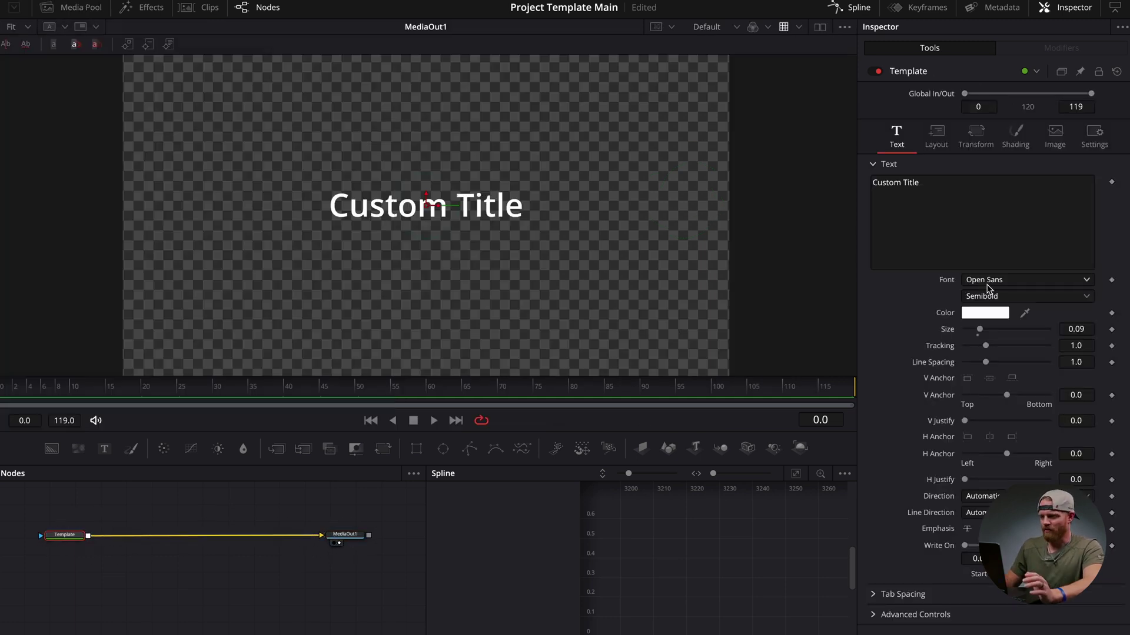
Hide the Media Pool to enlarge the MediaOut1 viewer, keeping the Inspector shown.
click(988, 285)
click(895, 251)
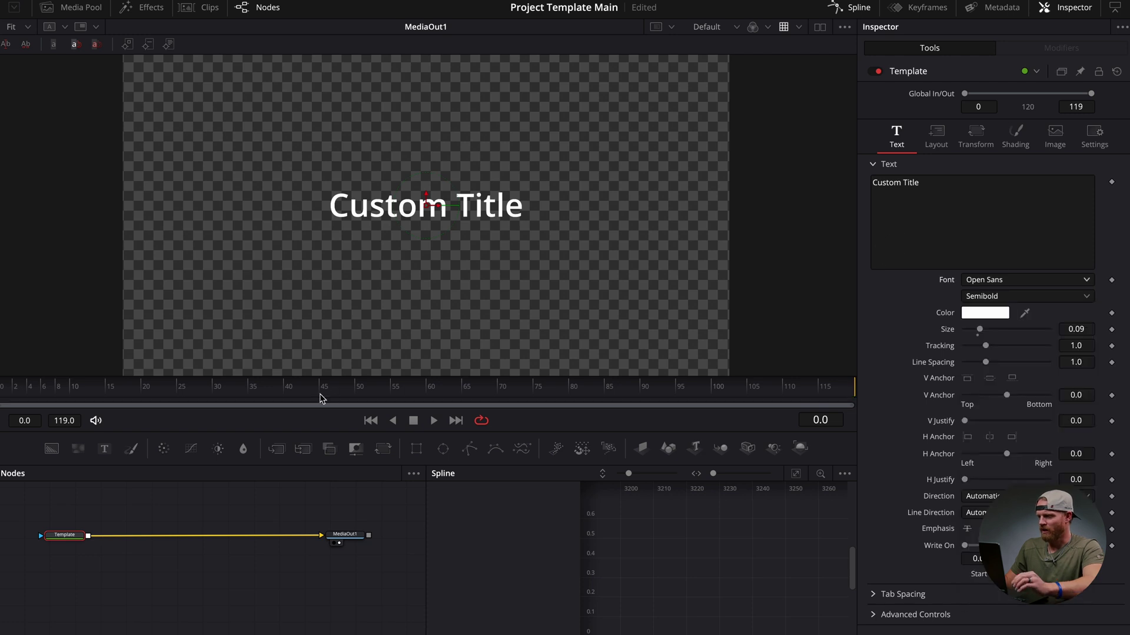
click(1056, 8)
click(1056, 8)
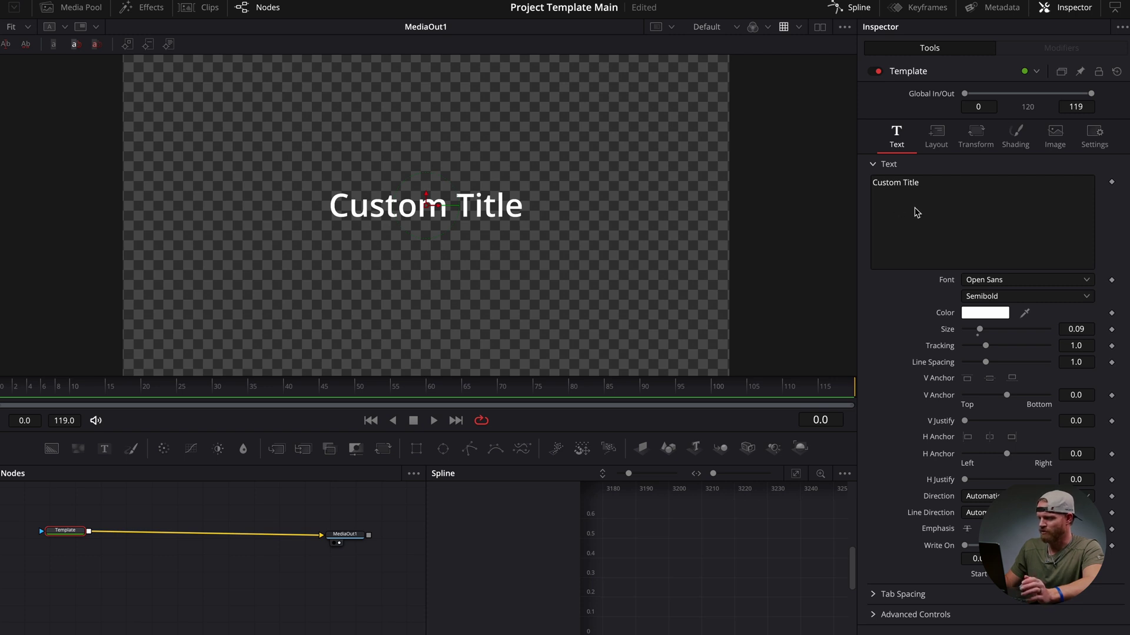
Set the Template node's font to Monument Extended Ultrabold and its text size to 0.08.
click(1011, 282)
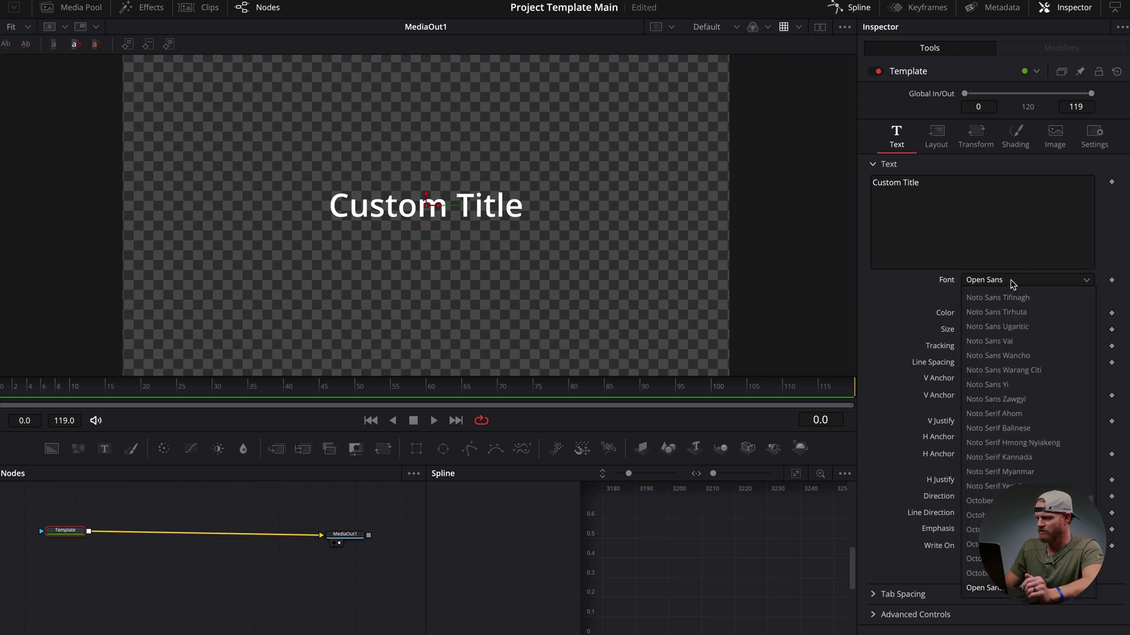
text(mont)
key(Down)
key(Down)
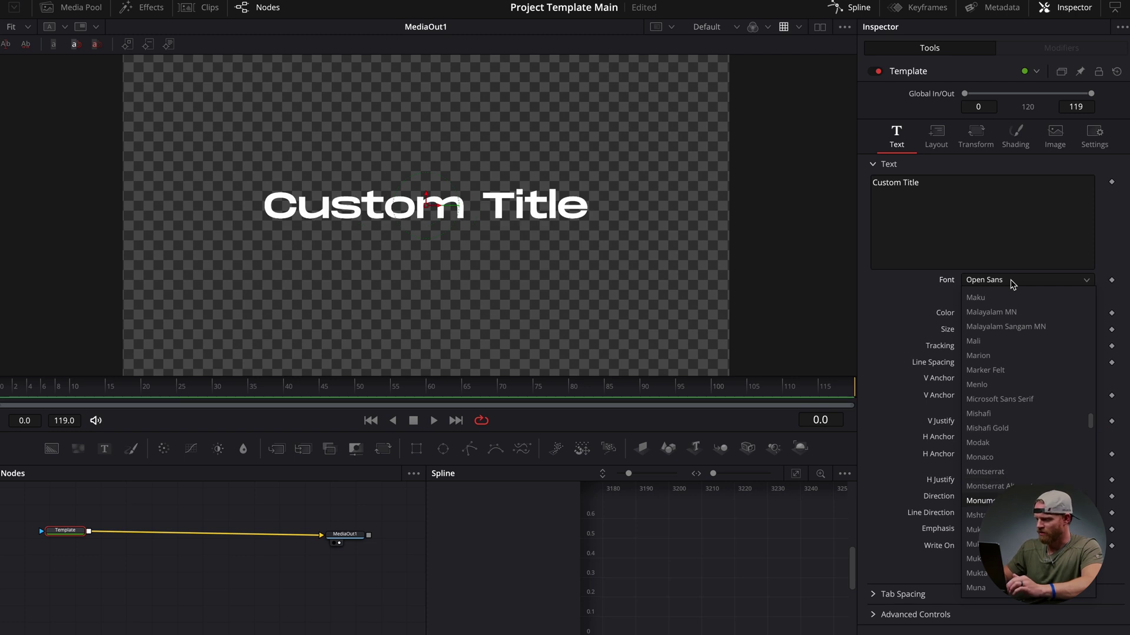
key(Return)
click(1023, 296)
click(1026, 328)
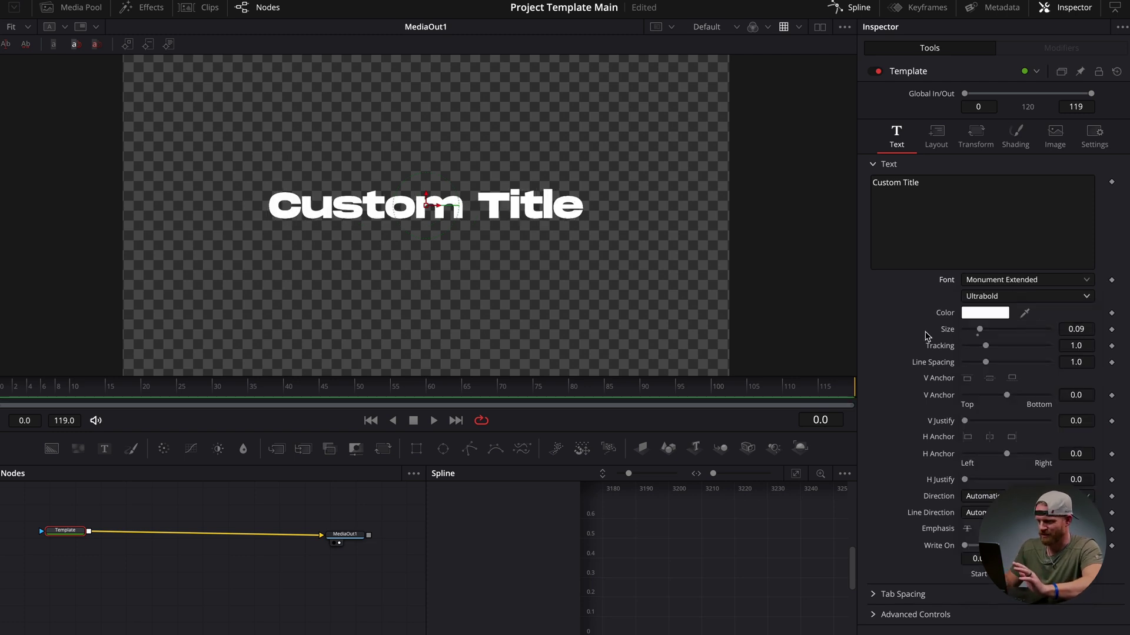
mouse_move(981, 329)
mouse_down()
mouse_move(993, 333)
mouse_move(955, 333)
mouse_move(977, 331)
mouse_up()
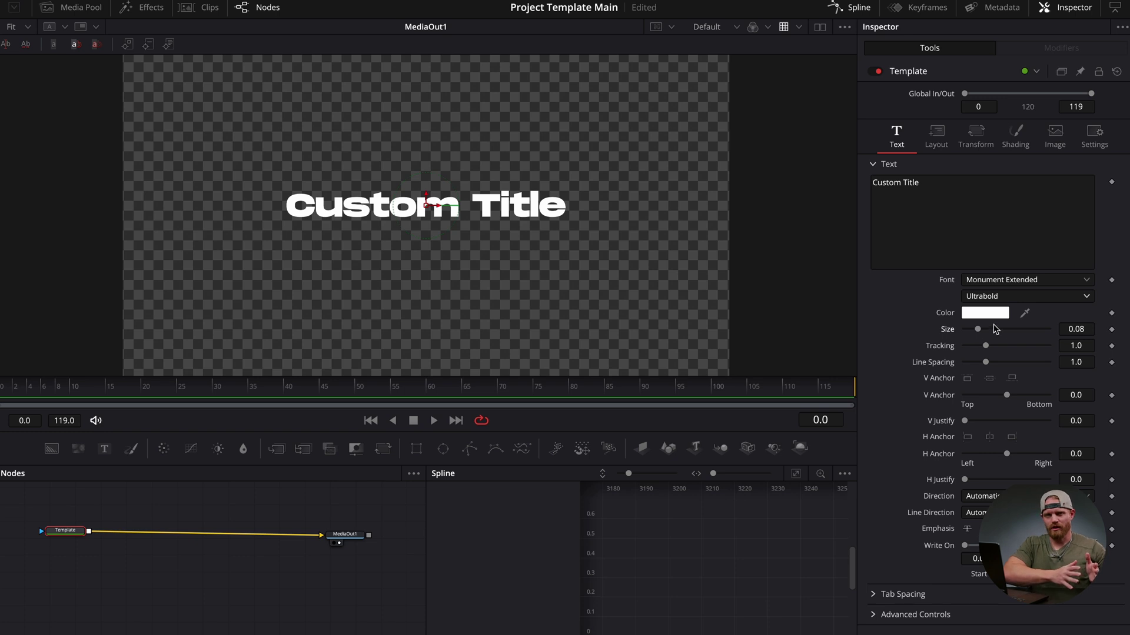
drag(977, 329, 952, 331)
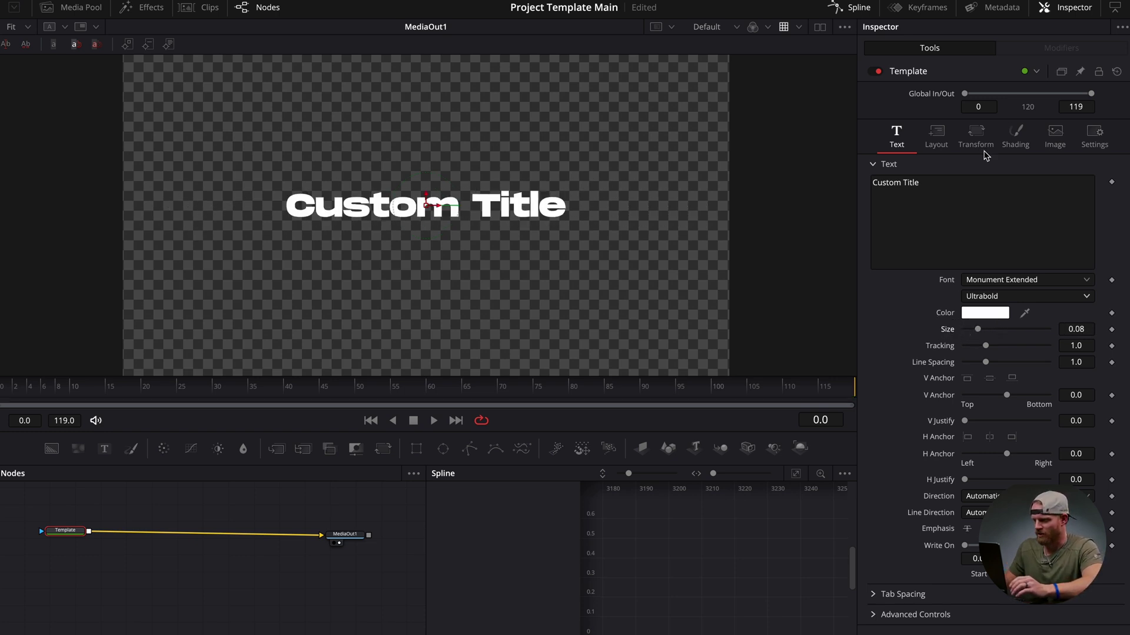
Try a Y character offset of 0.073 in the Template node's own transform settings, and reset it.
click(976, 134)
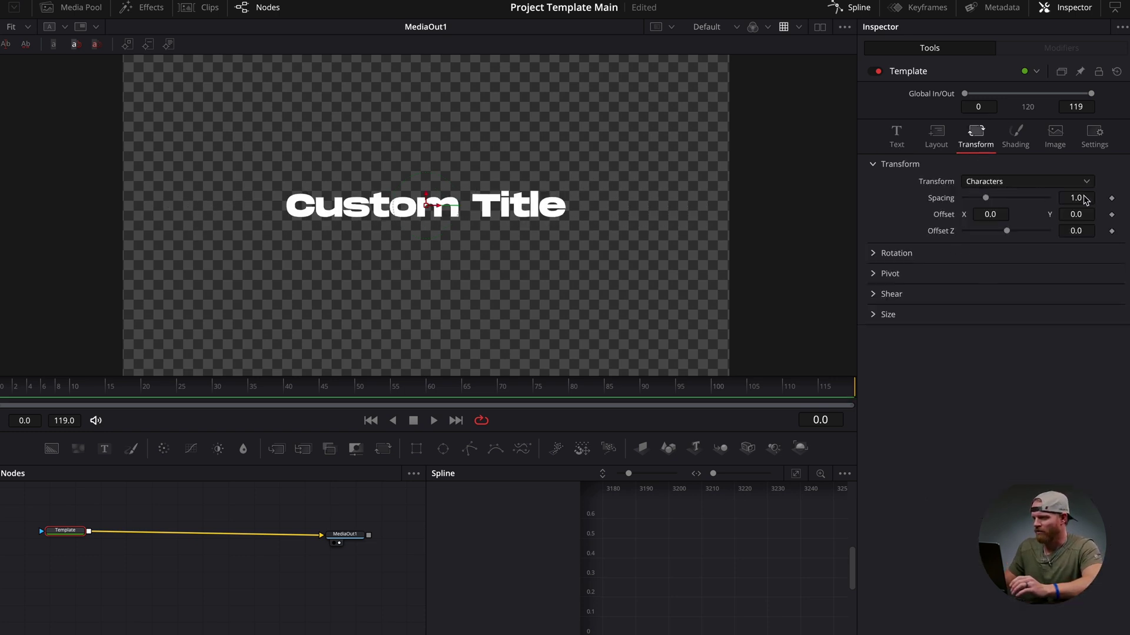
drag(1077, 214, 1080, 214)
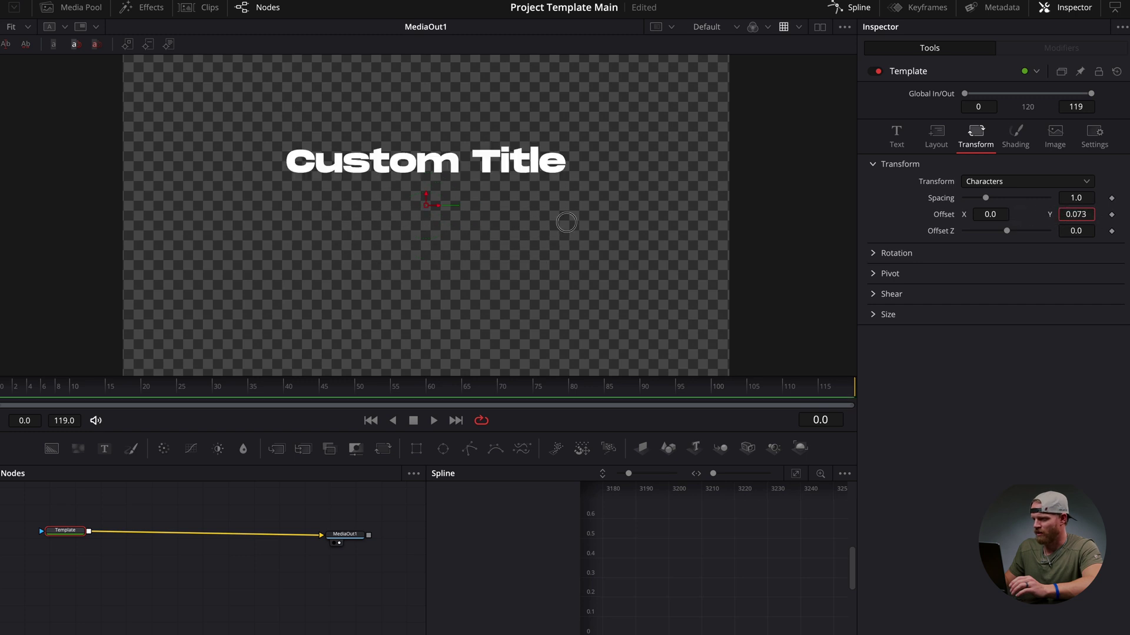
double_click(944, 215)
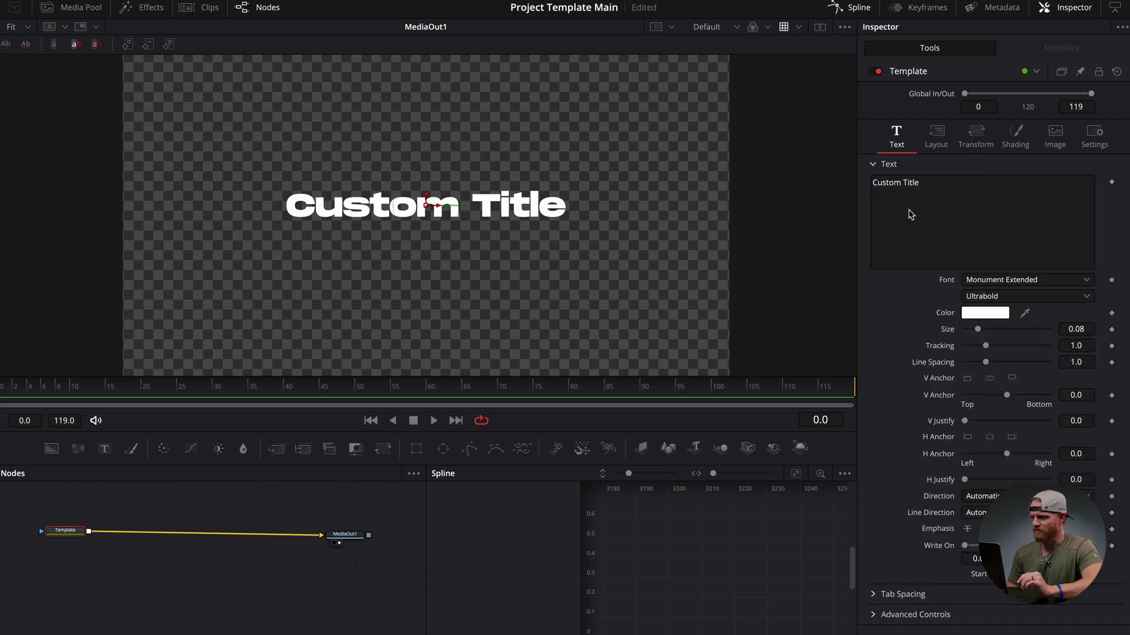
Apply a Follower modifier to the Template node's styled text and show the modifier's transform settings.
right_click(909, 215)
click(990, 299)
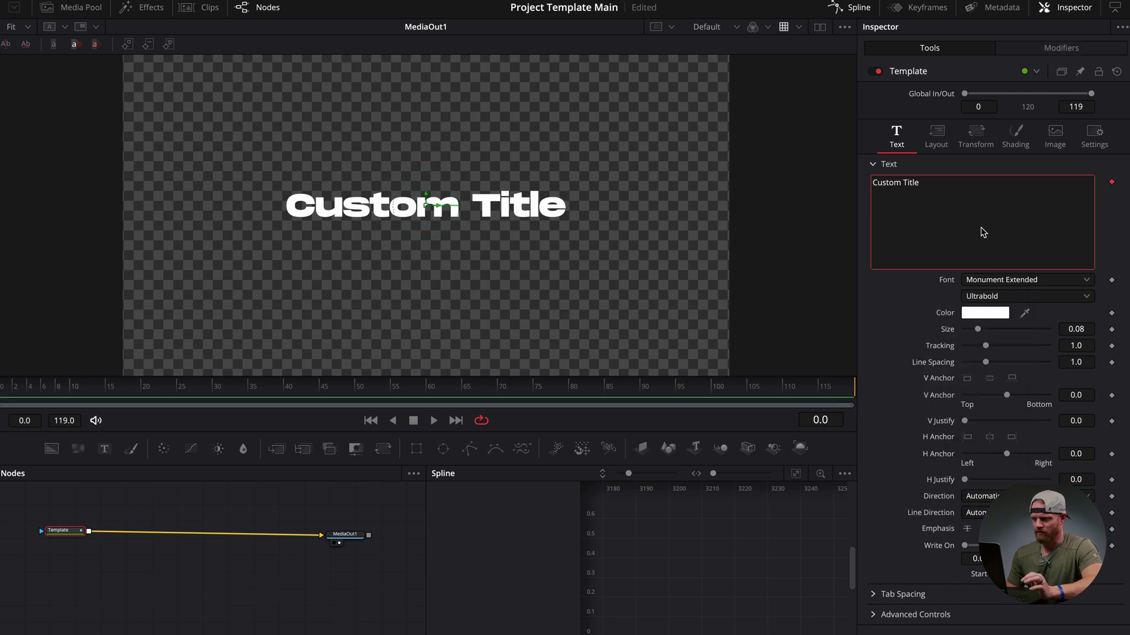
click(1062, 50)
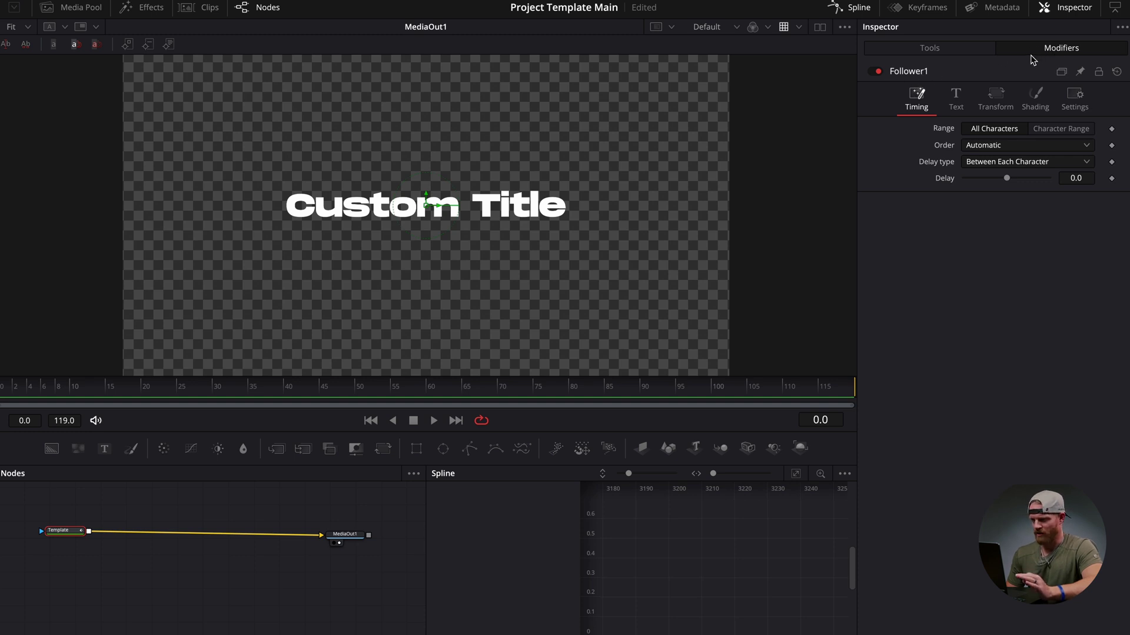
click(995, 97)
Try shifting the Follower modifier's character offset in X, and reset it.
mouse_move(990, 177)
mouse_down()
mouse_move(1110, 174)
mouse_move(537, 171)
mouse_move(993, 176)
mouse_up()
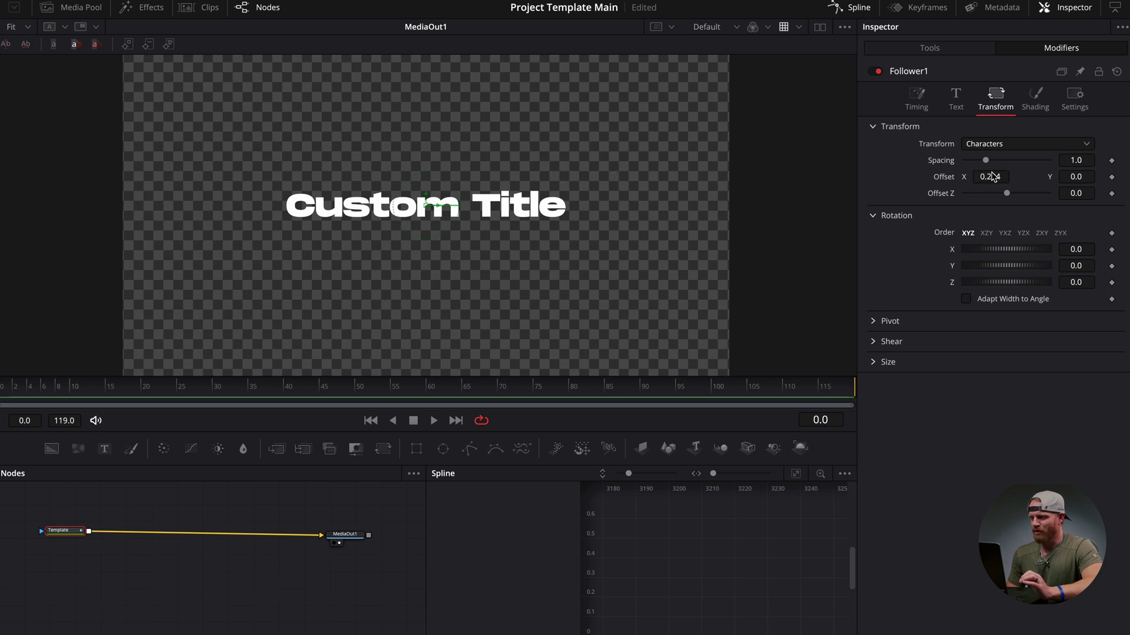
double_click(943, 178)
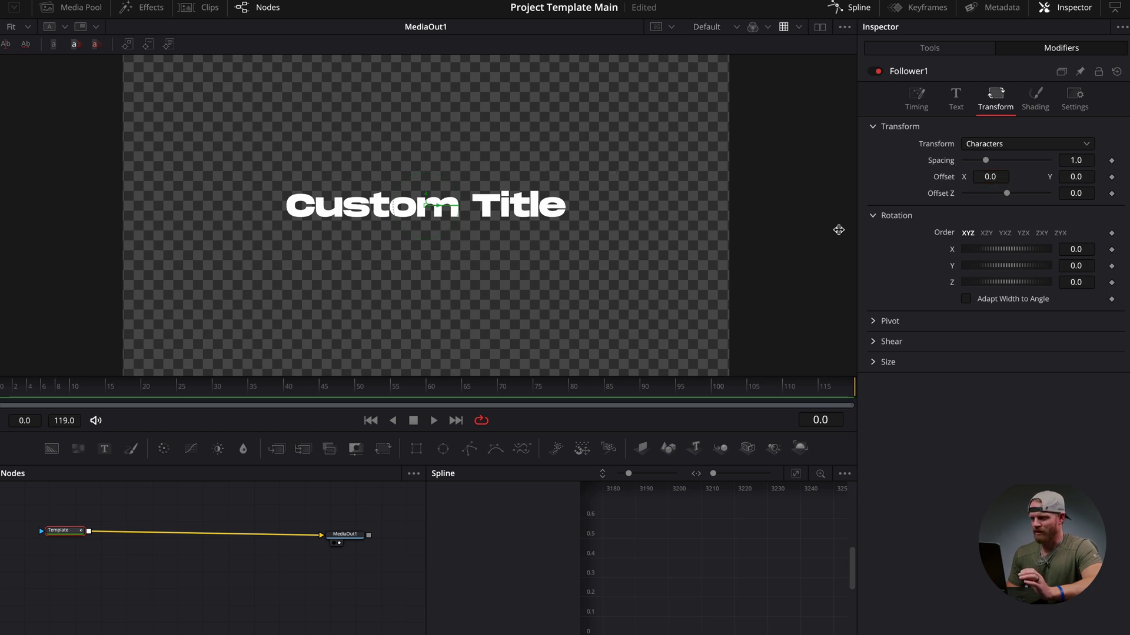
Keyframe the Follower modifier's character offset at X 0.0, Y 0.0 on frame 13.
drag(85, 391, 91, 393)
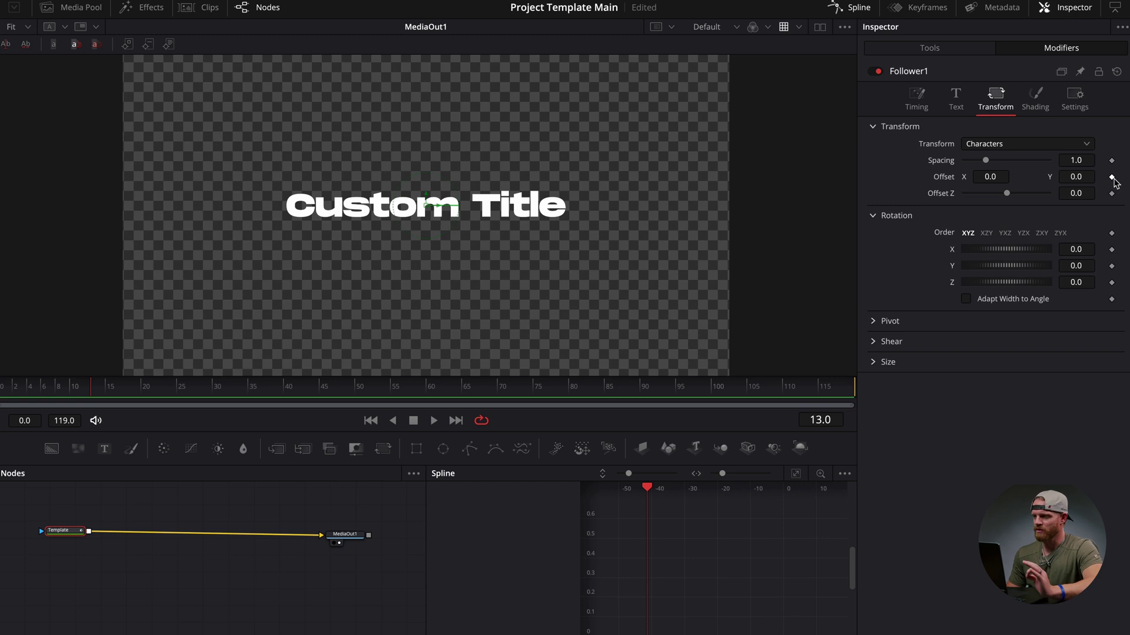
click(1111, 178)
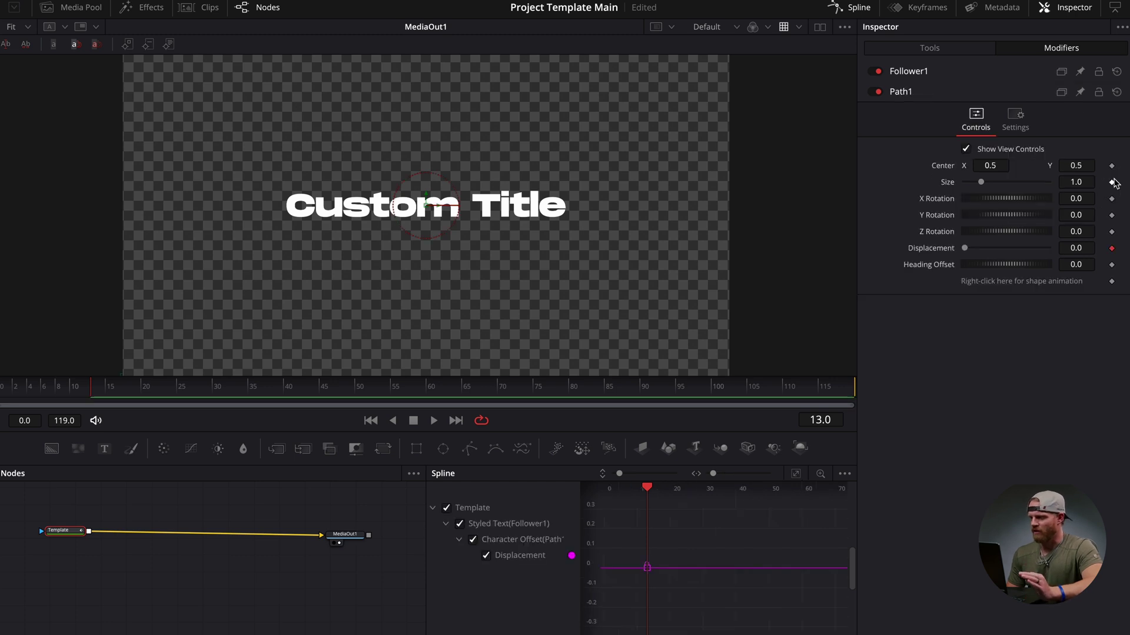
click(916, 75)
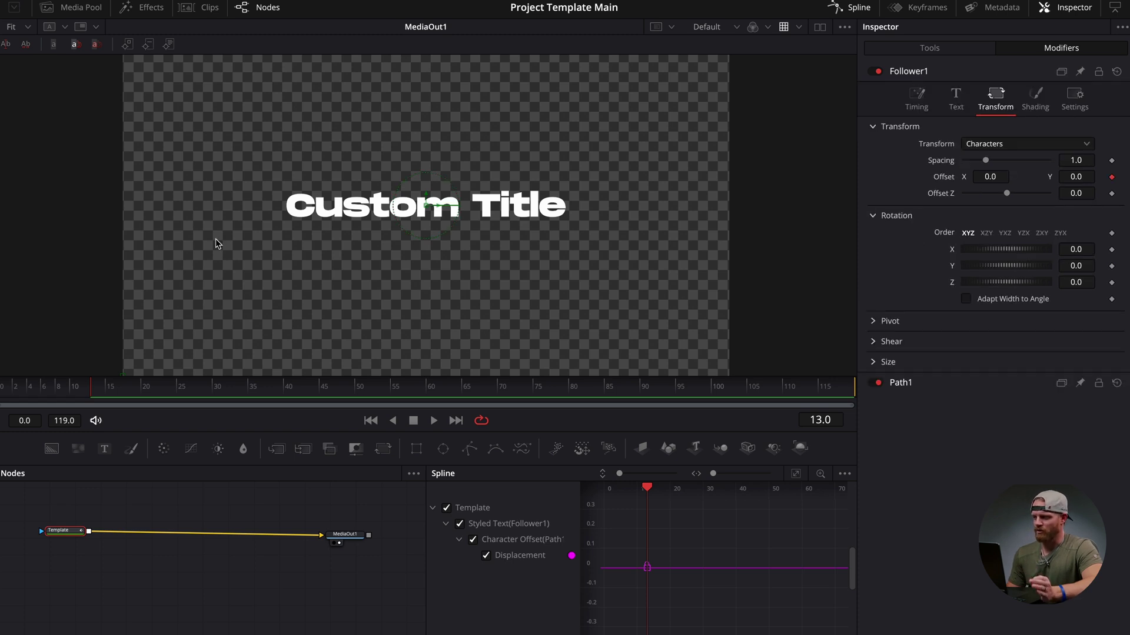
Set the Follower's Y offset to -0.151 on frame 0 and play back the text's upward movement.
key(Home)
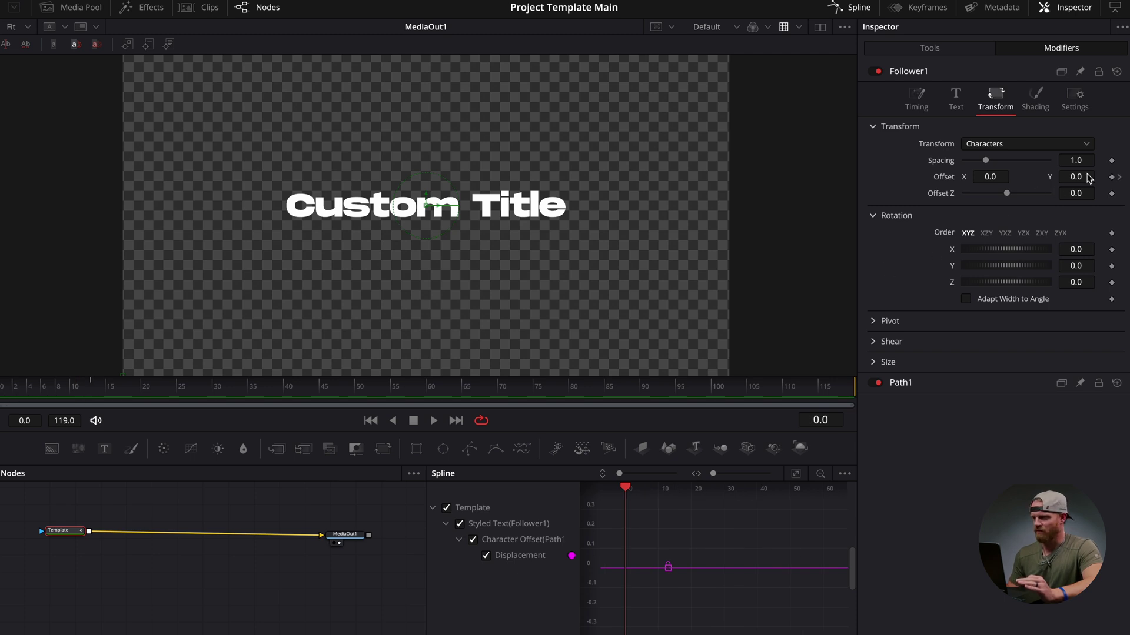
drag(1082, 177, 982, 179)
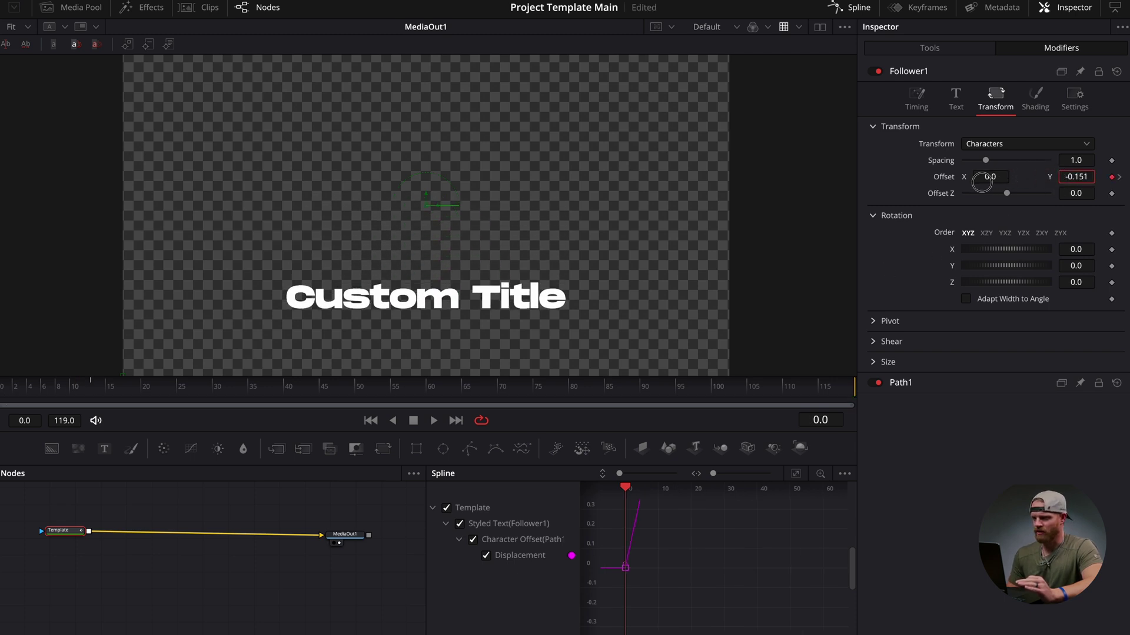
key(space)
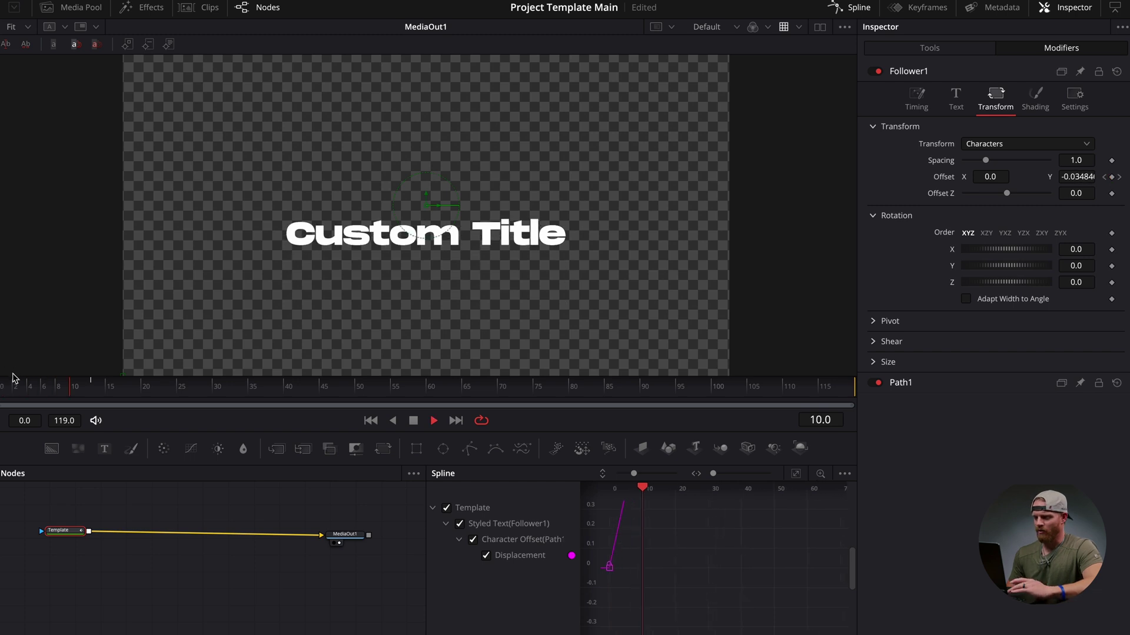
key(space)
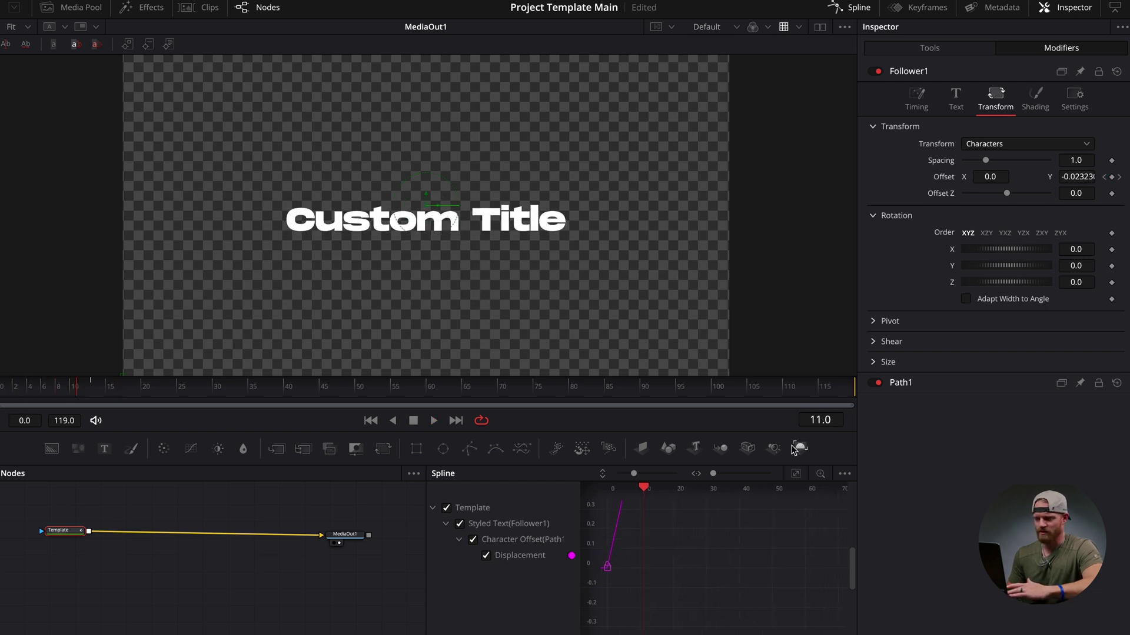
Fit the character offset's Displacement curve to the view in the Spline editor.
click(796, 473)
click(848, 8)
click(848, 9)
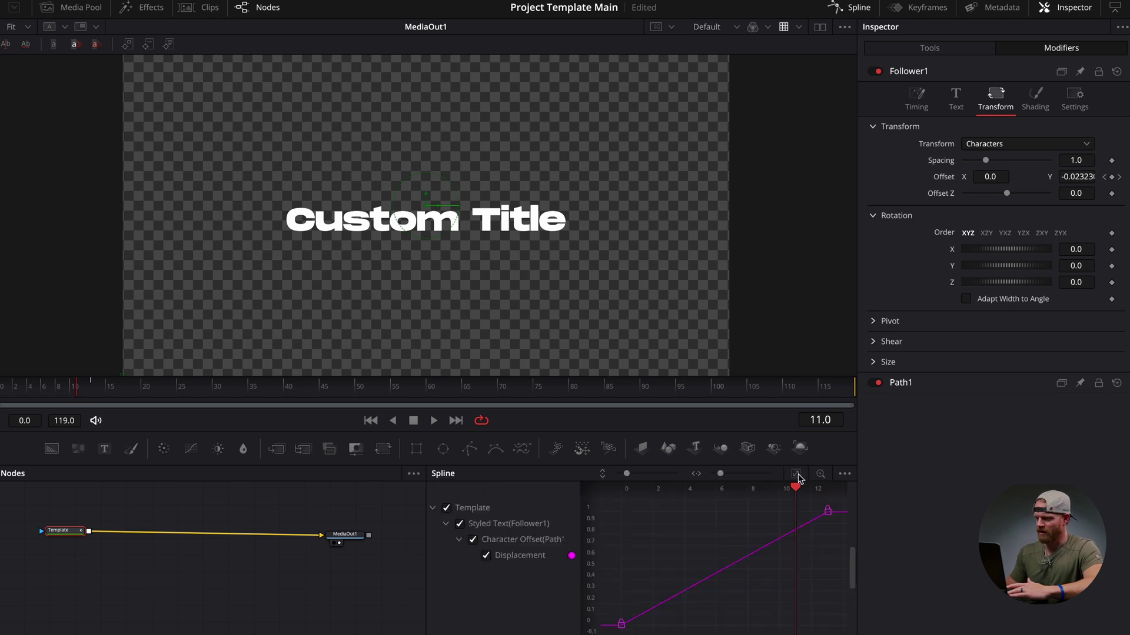
Smooth both keyframes of the character offset's Displacement curve and play back the title's motion from frame 0.
scroll(719, 586, right, 5)
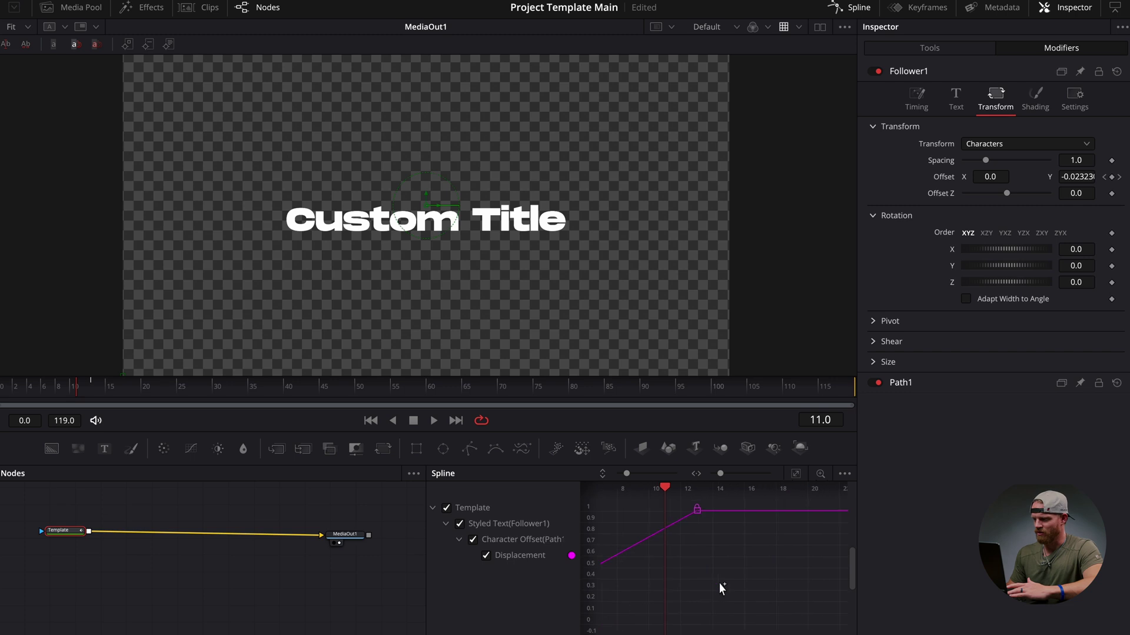
click(796, 474)
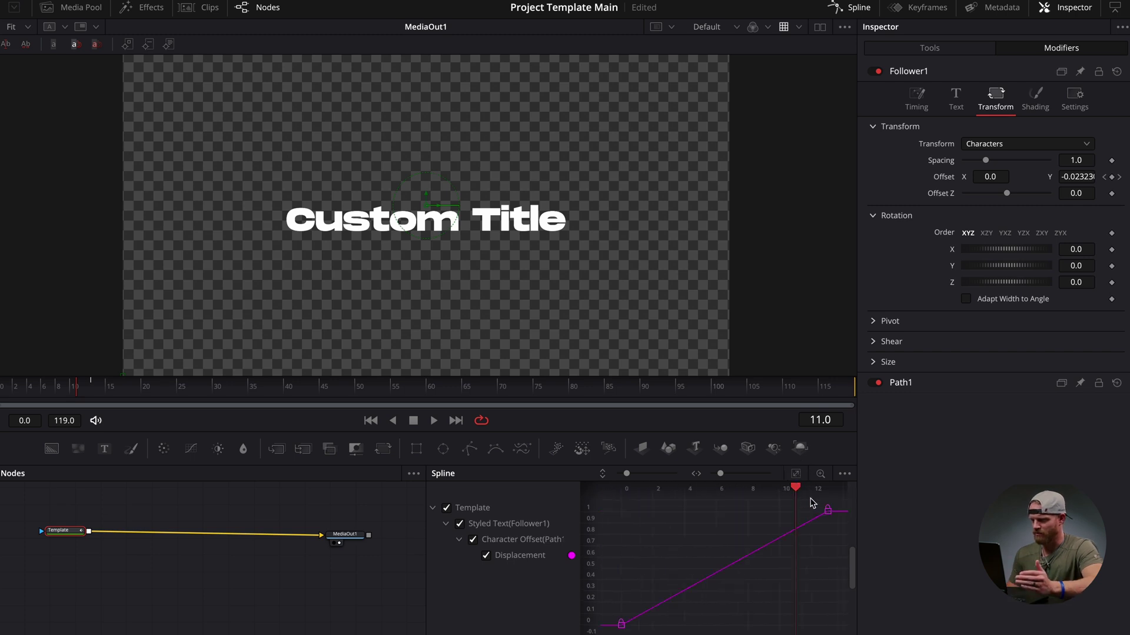
drag(839, 507, 612, 632)
key(s)
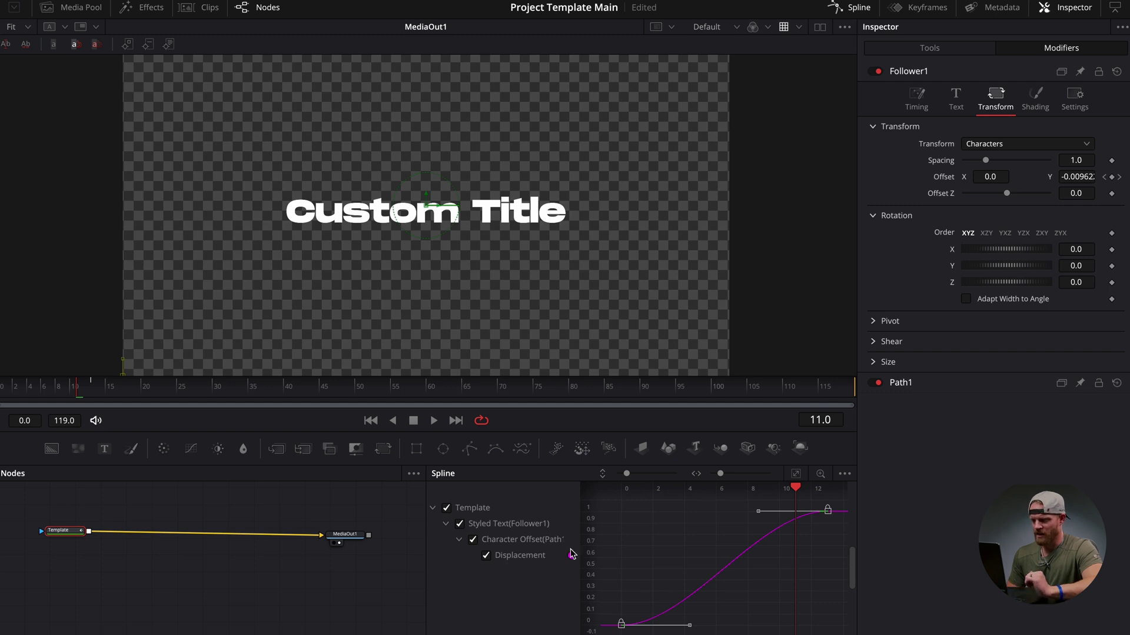
click(2, 386)
key(space)
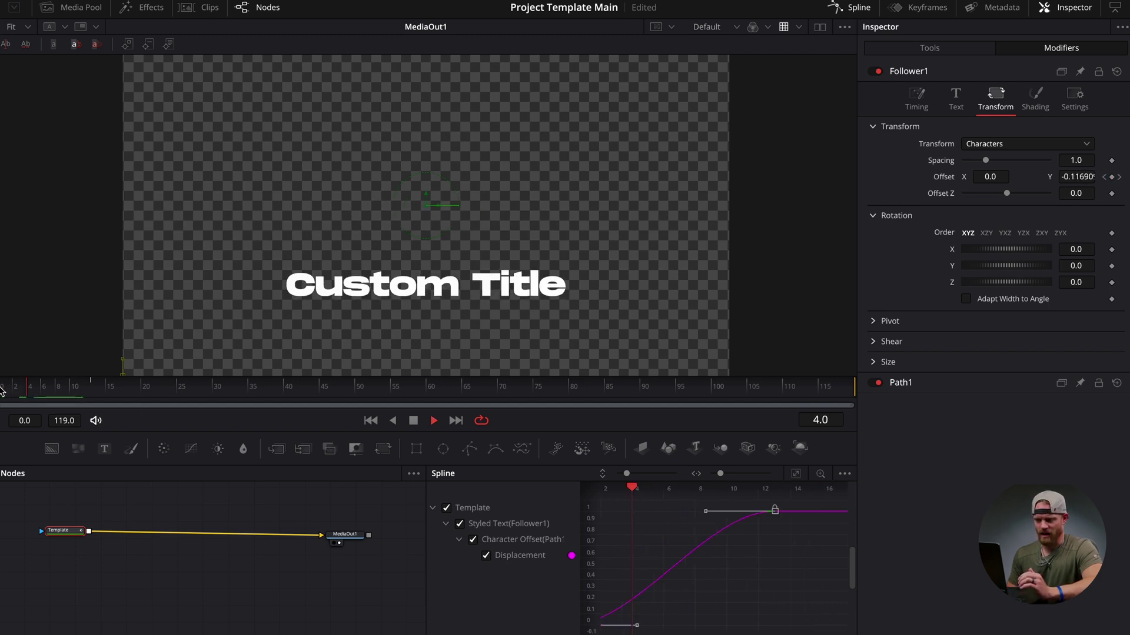
click(1, 386)
drag(86, 393, 1, 393)
Show the ease controls for the Displacement keyframes, set the linked Ease In and Ease Out to 82.1, and return to frame 0.
scroll(727, 531, left, 5)
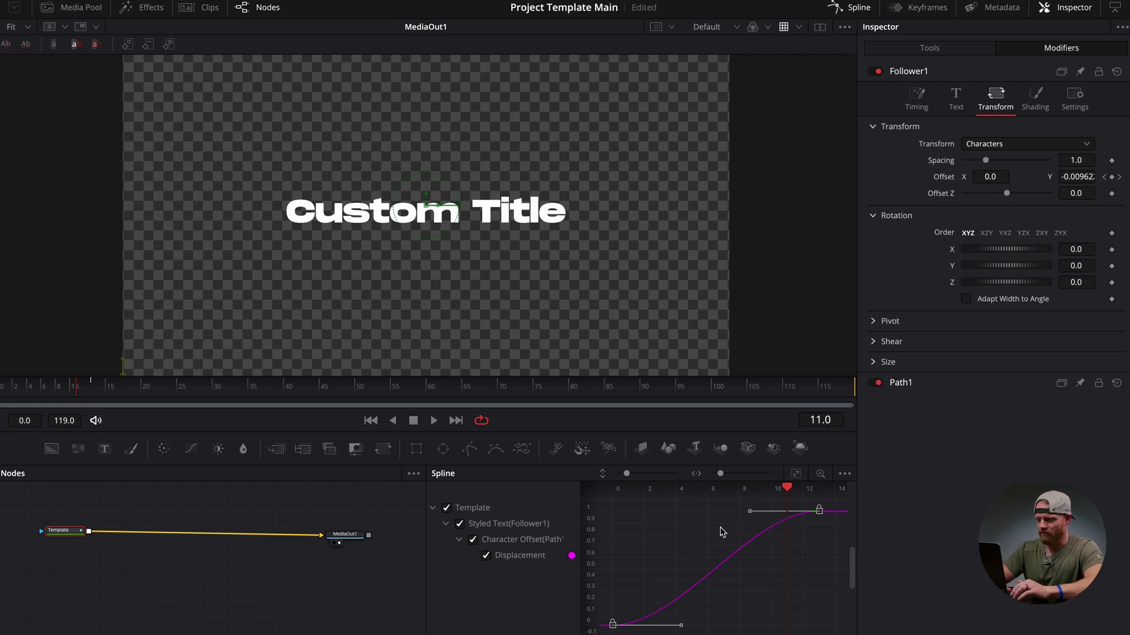
key(shift+e)
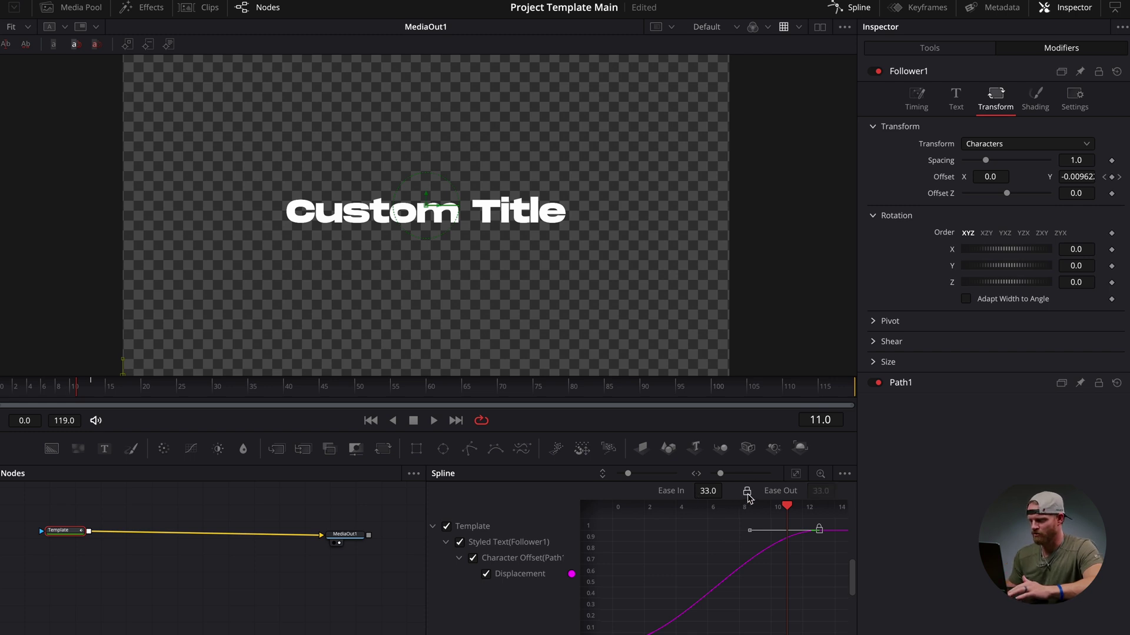
drag(708, 490, 1035, 517)
scroll(710, 585, up, 10)
scroll(710, 586, down, 5)
click(796, 475)
mouse_move(708, 491)
mouse_down()
mouse_move(810, 504)
mouse_move(668, 497)
mouse_move(743, 505)
mouse_move(710, 491)
mouse_up()
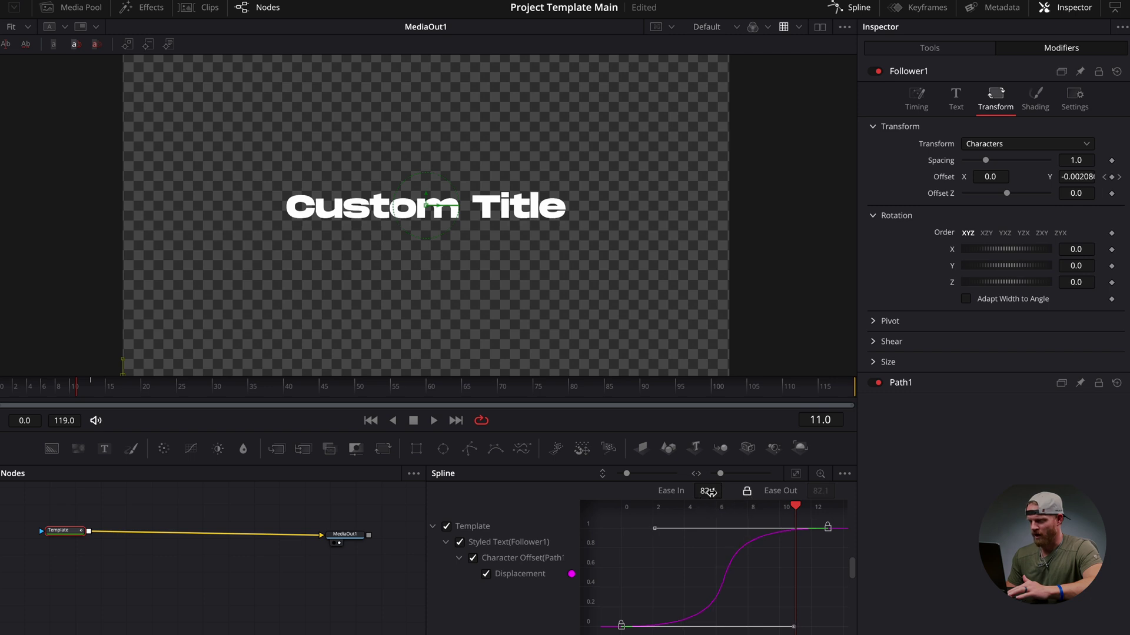
mouse_move(8, 385)
mouse_down()
mouse_move(95, 383)
mouse_move(121, 400)
mouse_move(0, 386)
mouse_up()
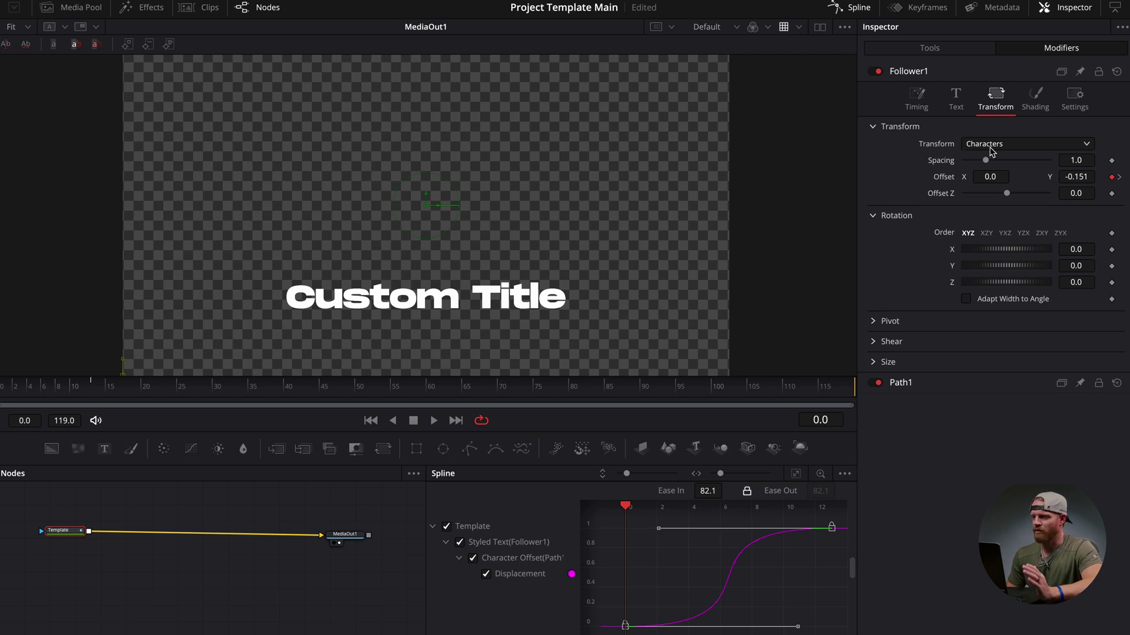
Set the Follower's delay between each character to 0.32 and play back the staggered animation from frame 0.
click(920, 101)
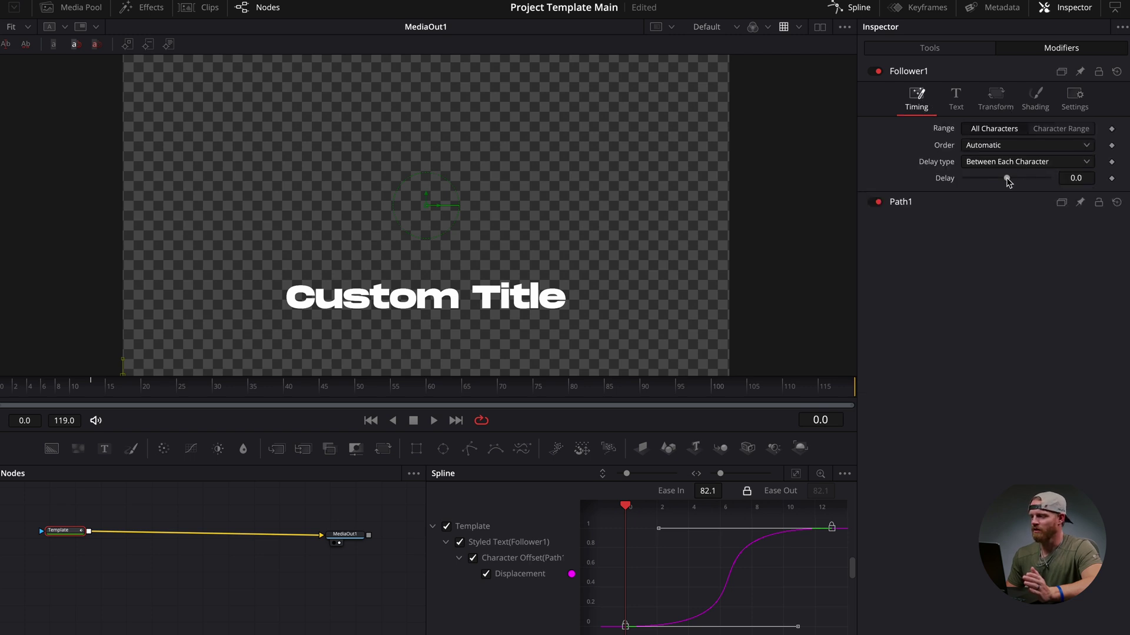
drag(1080, 185, 1099, 179)
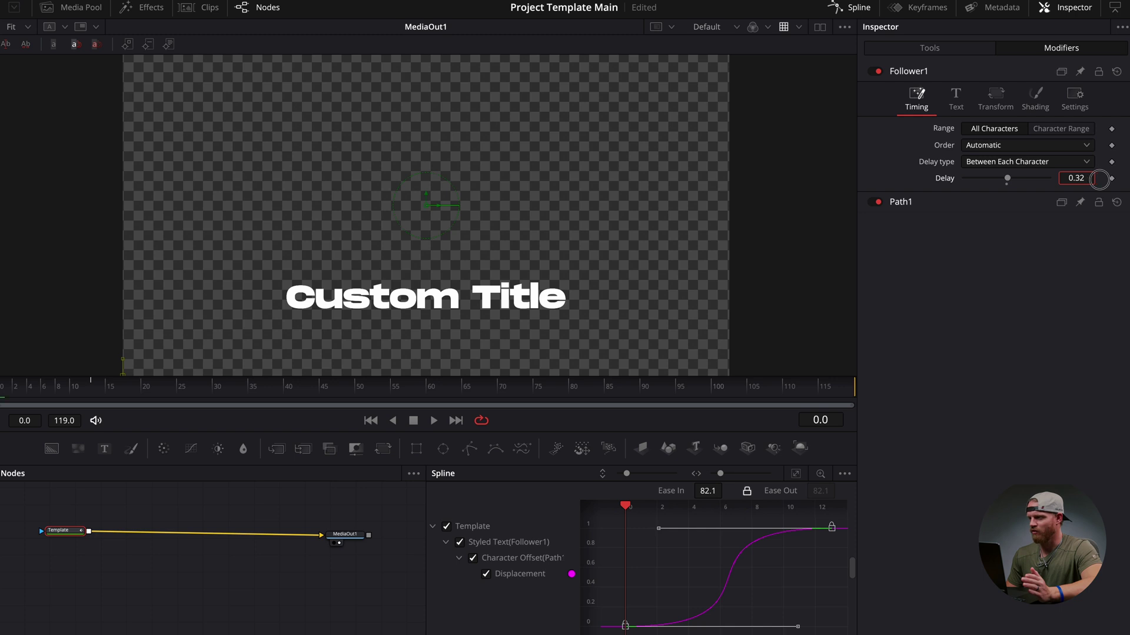
key(space)
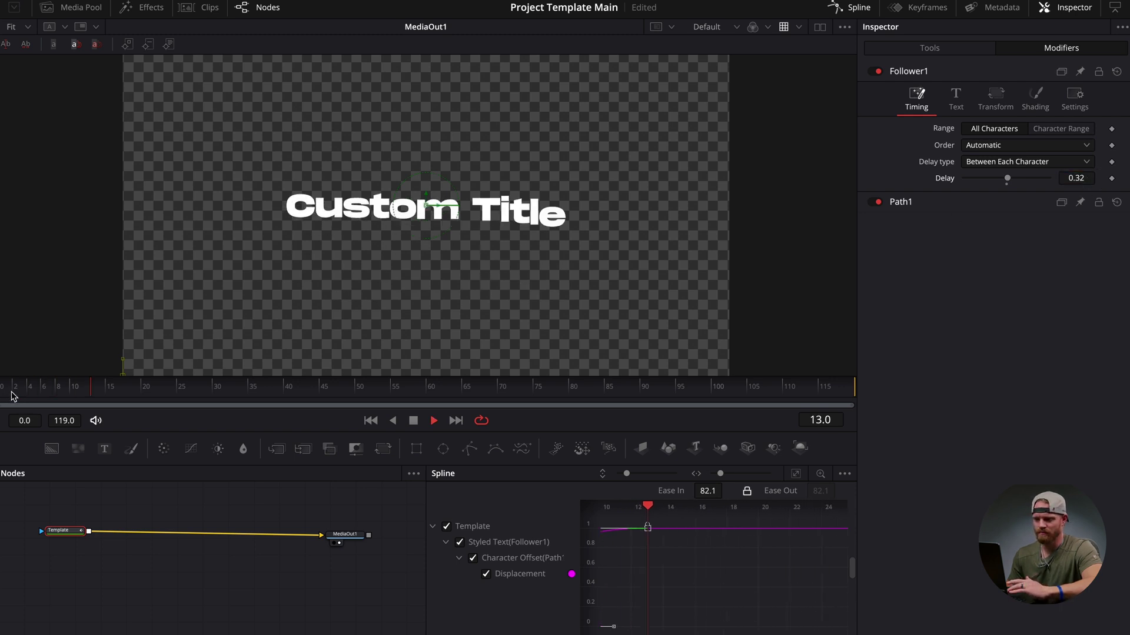
drag(10, 391, 50, 394)
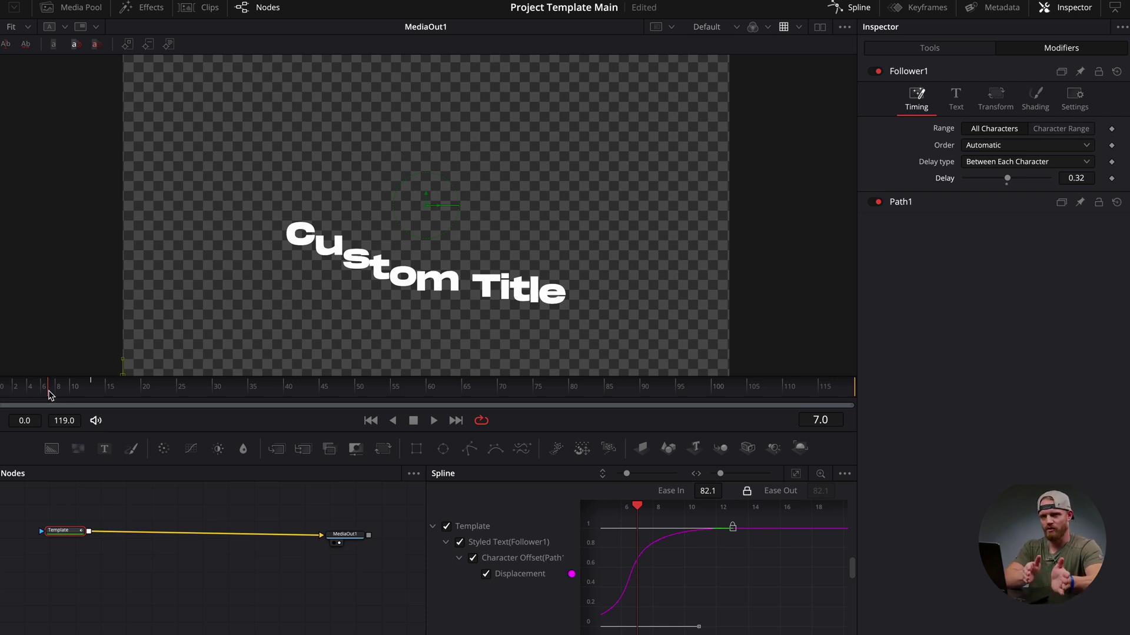
key(space)
key(space)
drag(90, 392, 0, 389)
key(space)
key(space)
drag(69, 393, 0, 393)
key(space)
key(space)
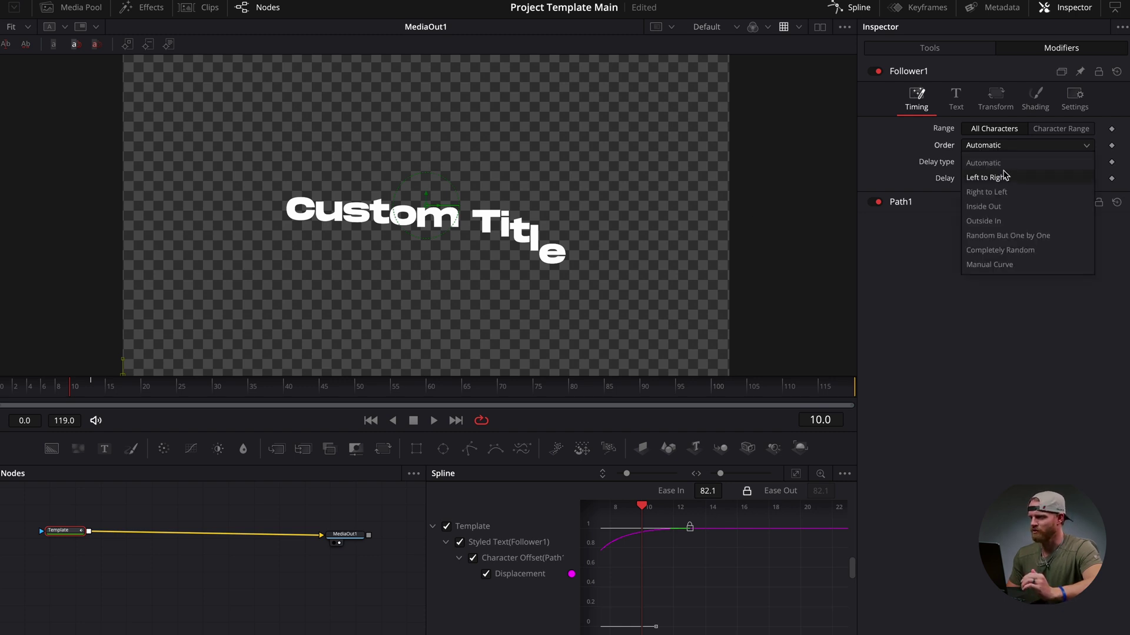
Set the Follower's character order to Left to Right and play back the animation.
click(1006, 178)
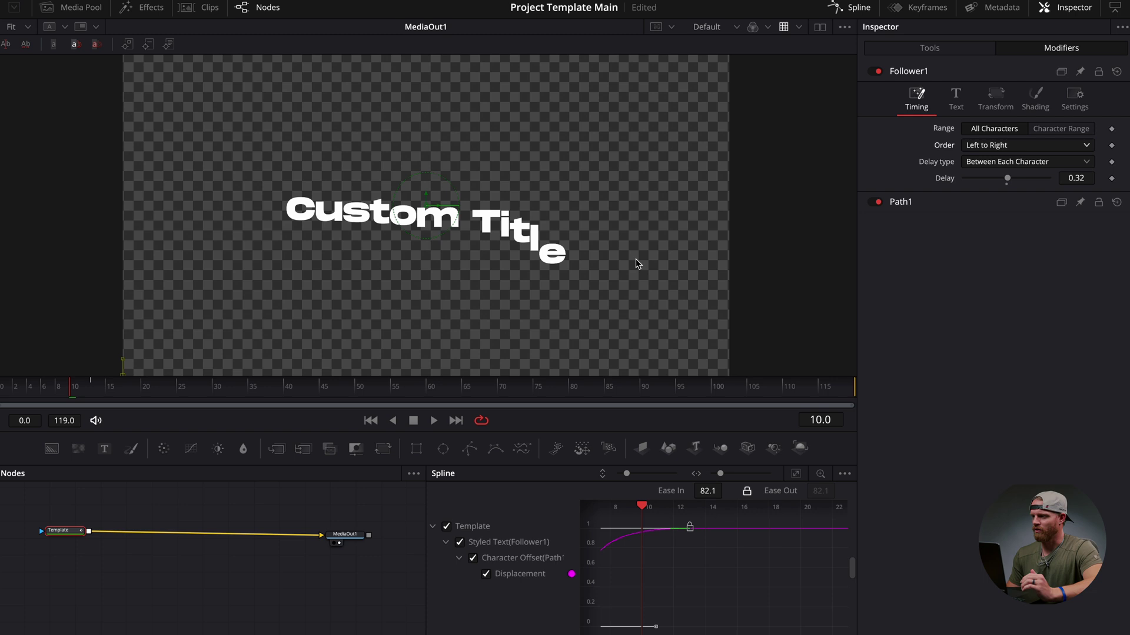
key(space)
key(space)
Try the Right to Left character order in the Follower's timing and play back the title from frame 0.
click(1010, 146)
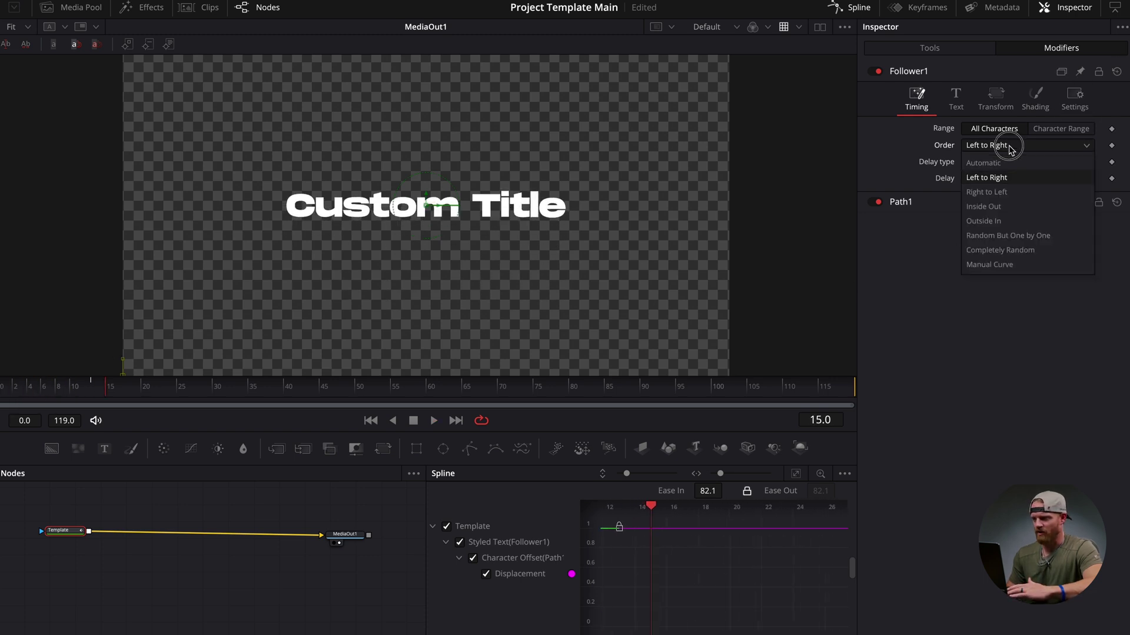
click(1005, 194)
drag(73, 395, 1, 397)
key(space)
key(space)
key(space)
key(space)
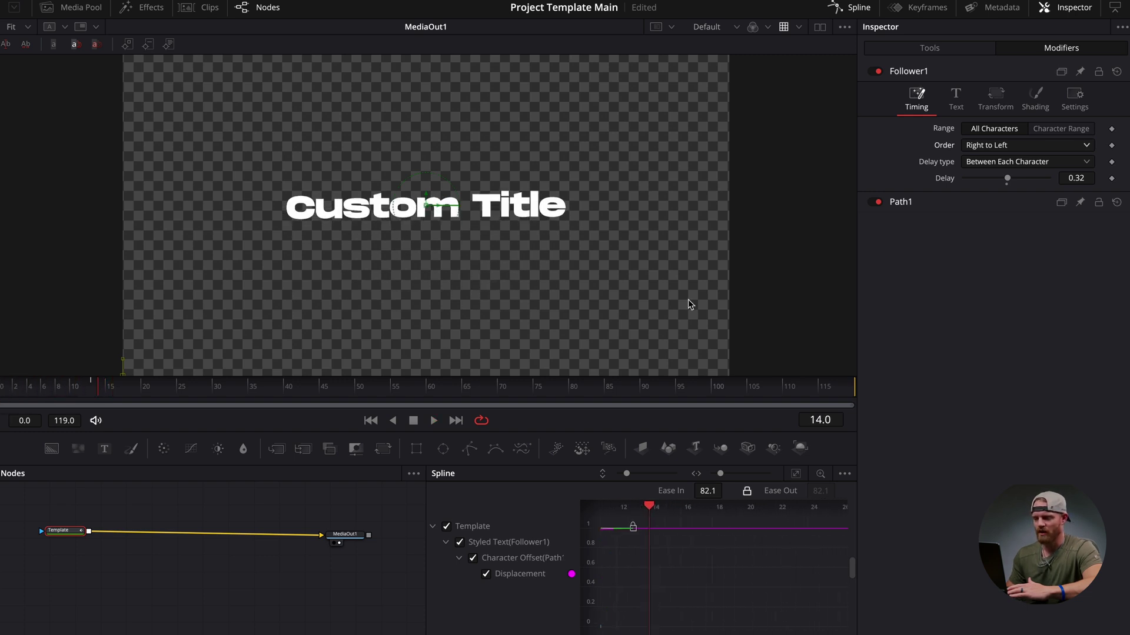
Try the Inside Out character order and preview the animation from frame 0.
click(977, 146)
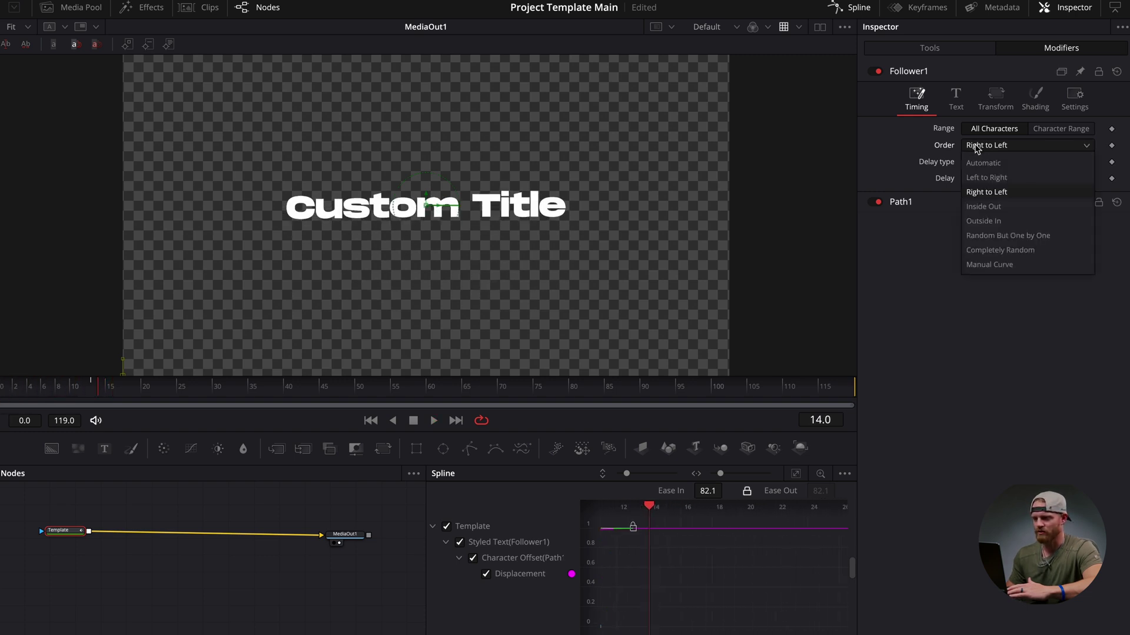
click(978, 210)
drag(60, 396, 0, 398)
key(space)
key(space)
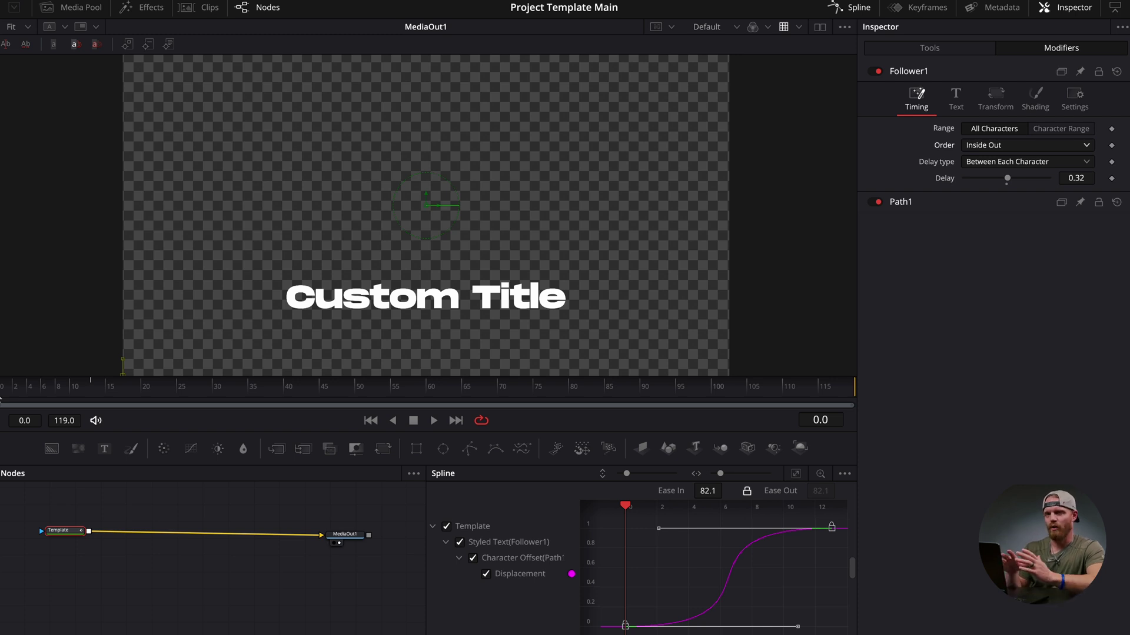
Try rotating the characters around X in the Follower's transform settings, and undo the rotation.
click(996, 99)
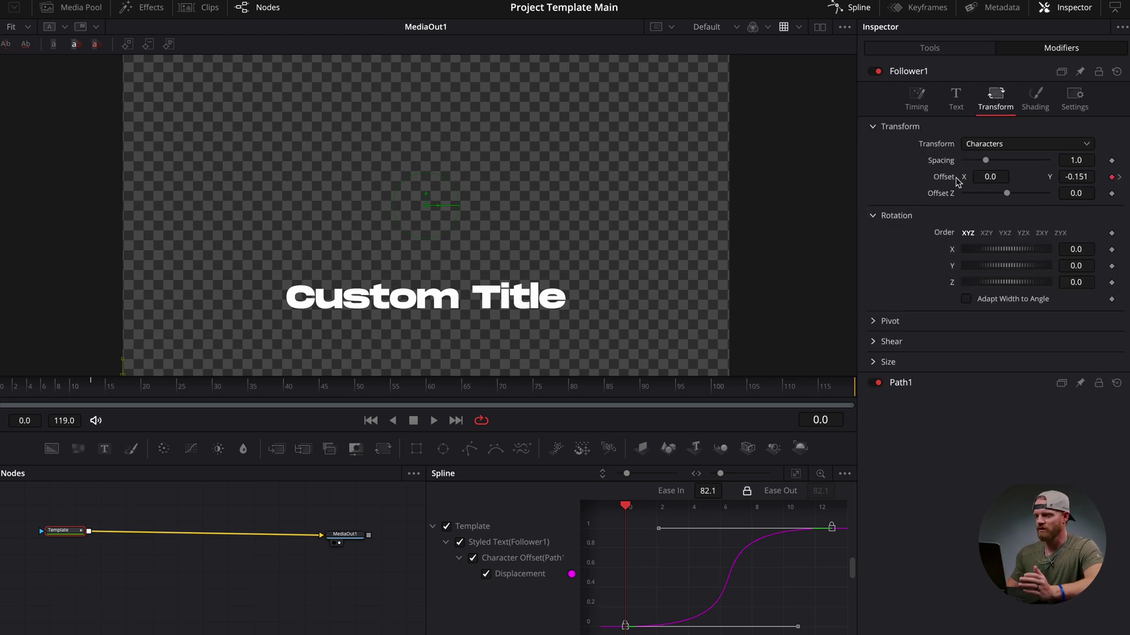
drag(1002, 248, 981, 250)
key(ctrl+z)
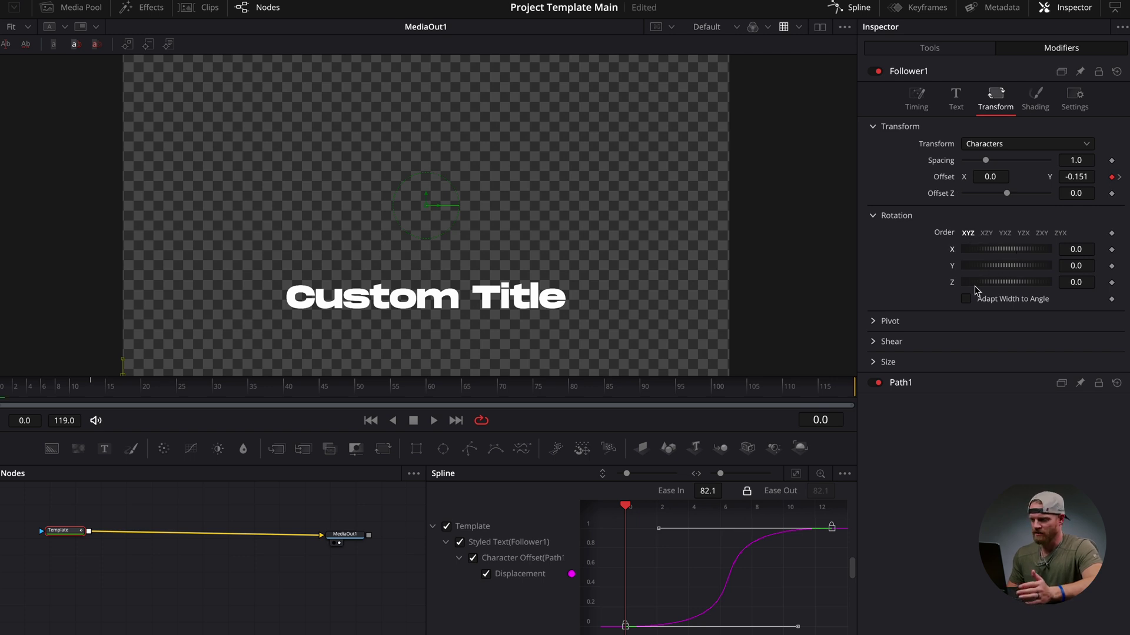
Reveal the Follower's Pivot, Shear and Size settings and try changing the characters' X size.
click(873, 323)
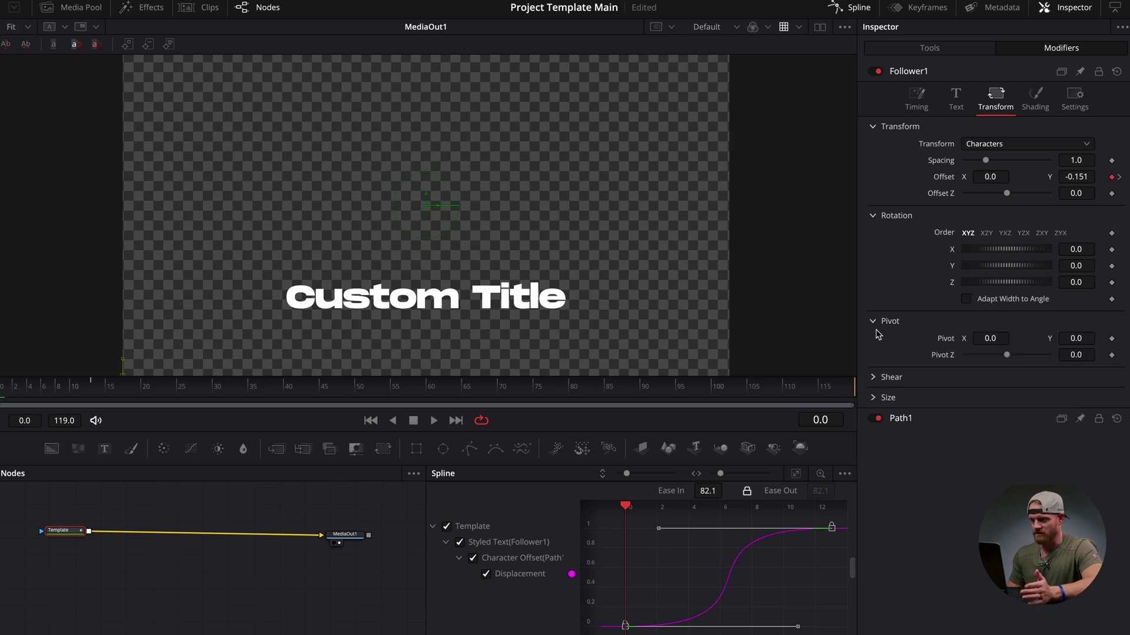
click(874, 380)
click(874, 434)
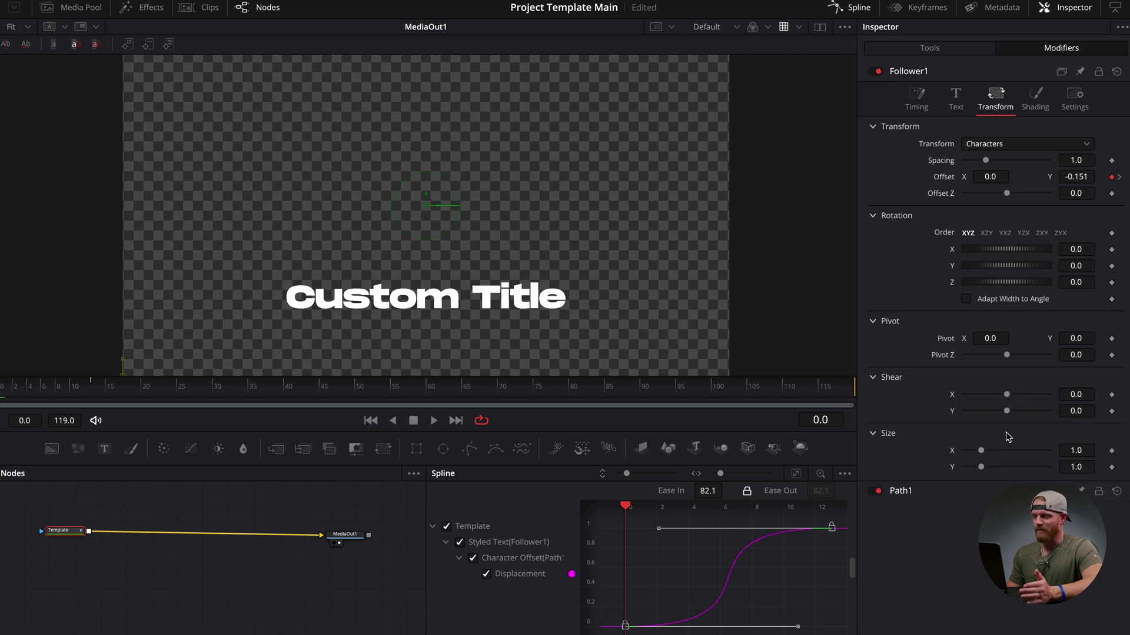
drag(980, 450, 1005, 451)
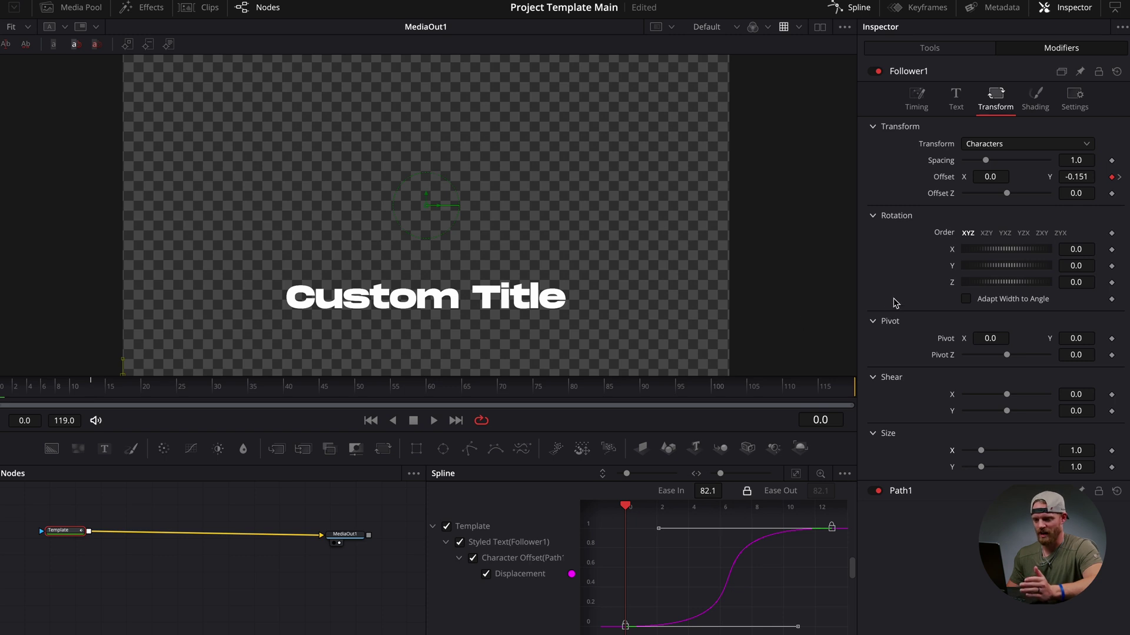
Play back the title, and set the Follower's character order to Left to Right.
key(space)
key(space)
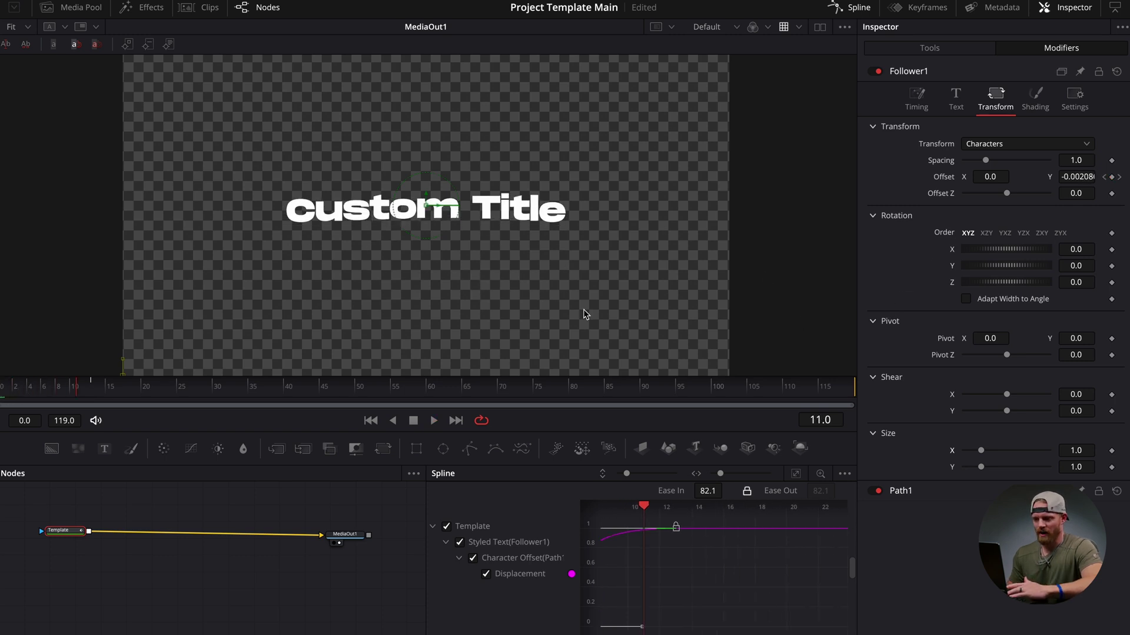
click(917, 97)
click(1015, 145)
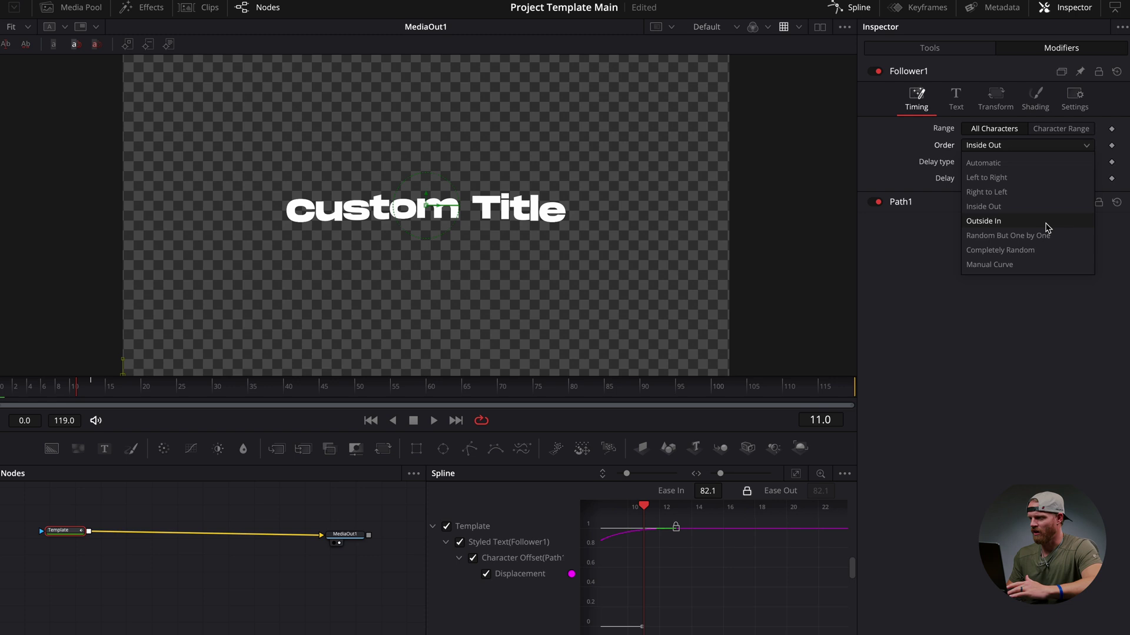
click(1002, 179)
mouse_move(62, 392)
mouse_down()
mouse_move(1, 391)
mouse_move(71, 391)
mouse_up()
key(space)
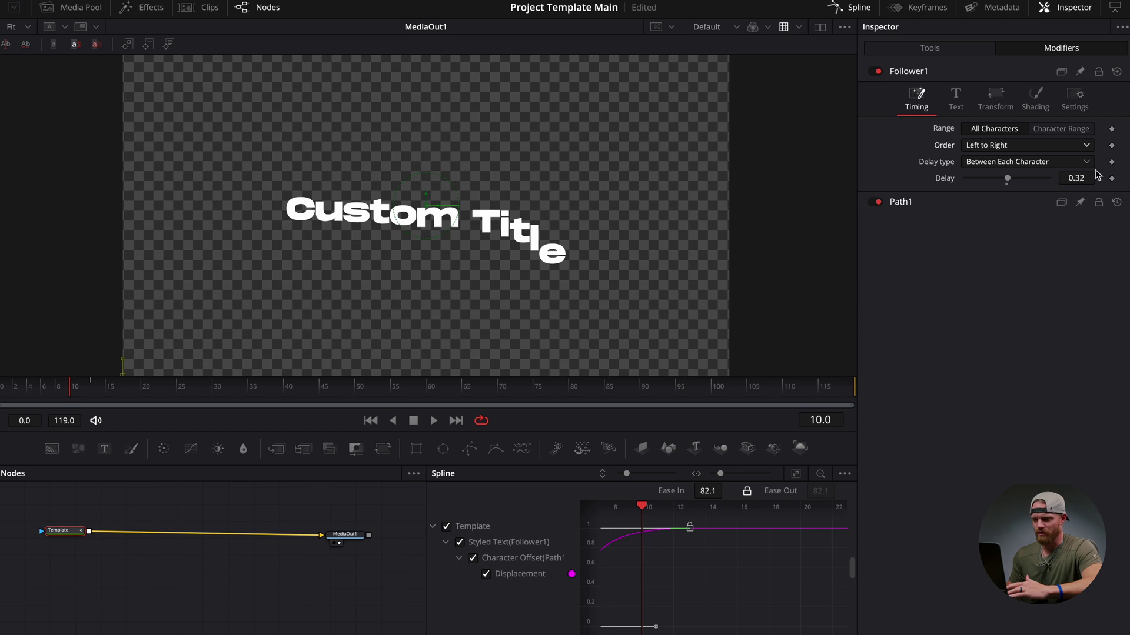
Set the Follower's delay to 1.41 and the Displacement curve's linked Ease In and Ease Out to 100.0.
drag(1086, 177, 1090, 178)
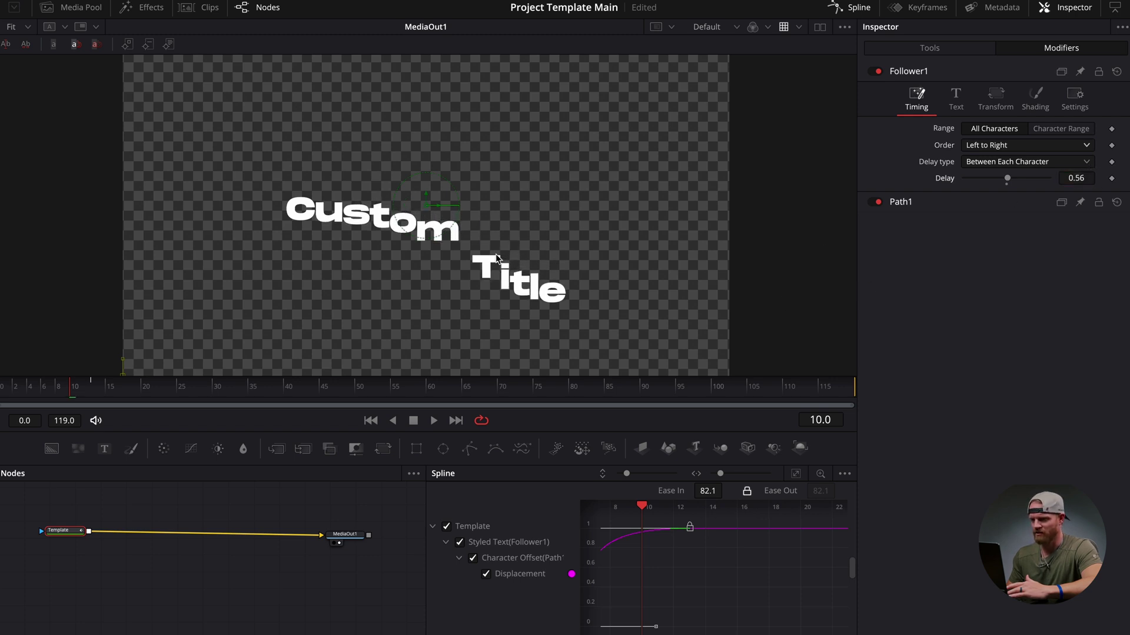
drag(88, 391, 56, 391)
drag(1076, 177, 1126, 178)
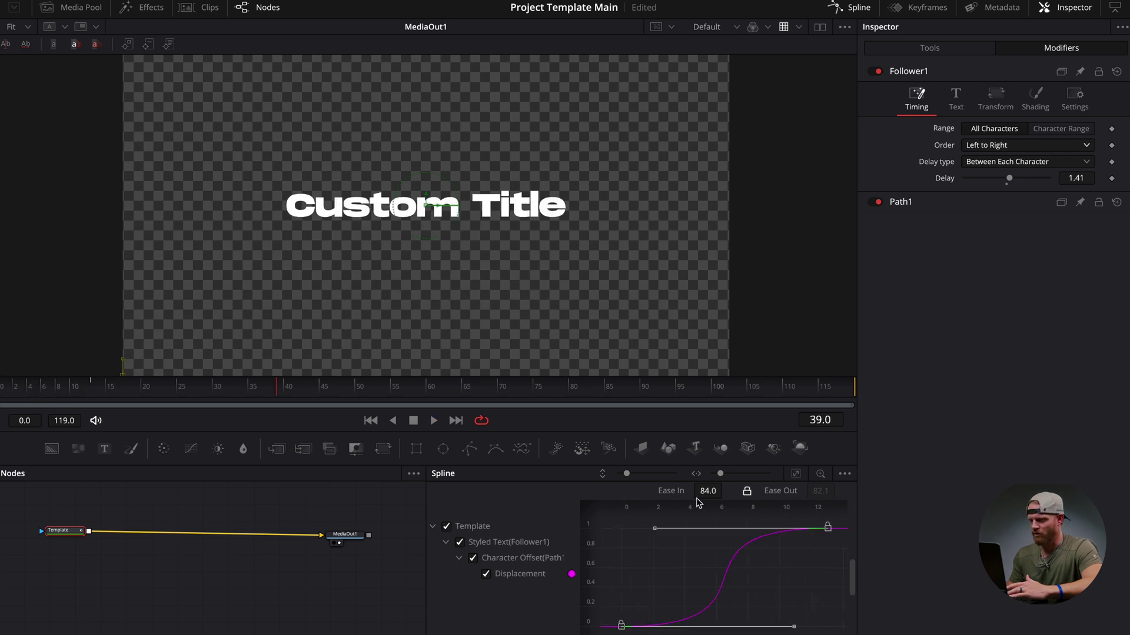
drag(698, 494, 887, 500)
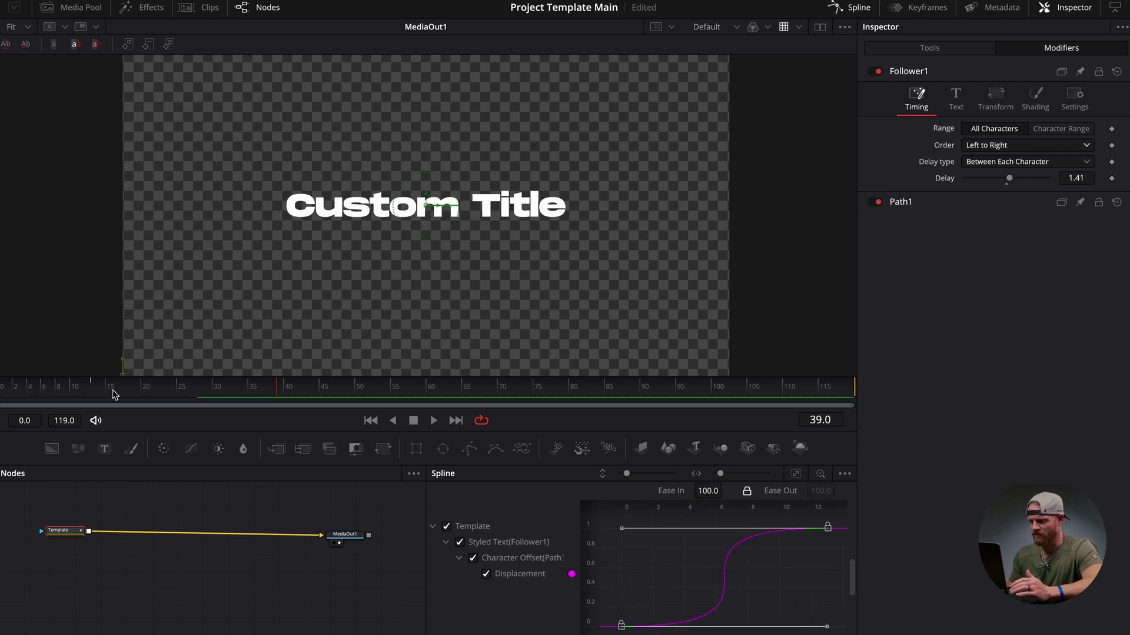
Play back the eased animation from the start and set the Follower's delay between characters to 0.92.
click(85, 393)
key(space)
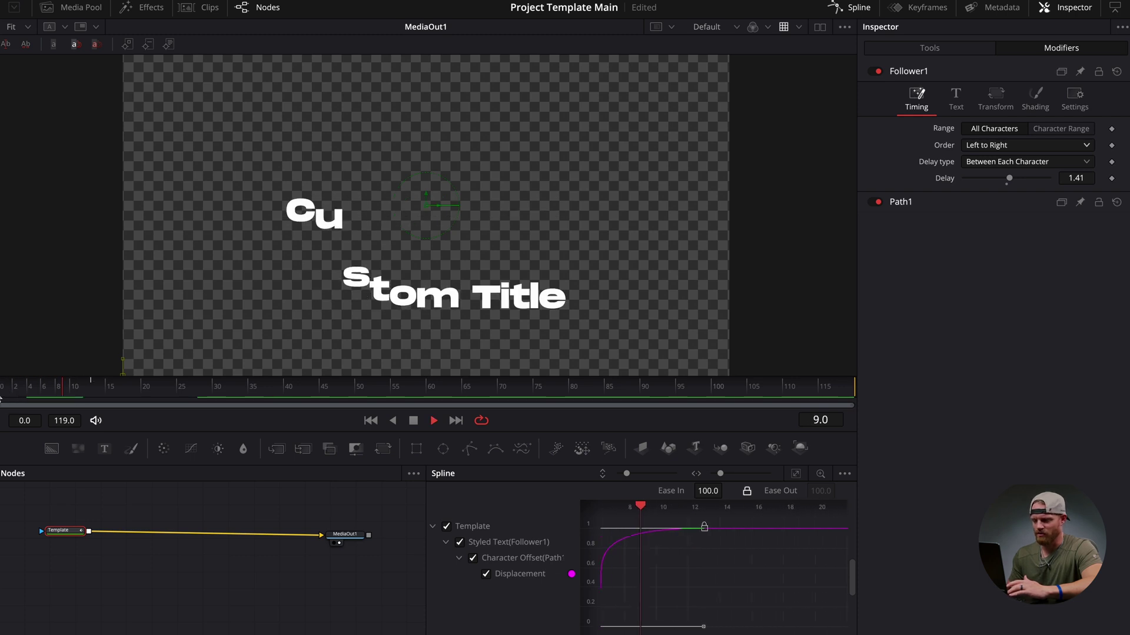
key(space)
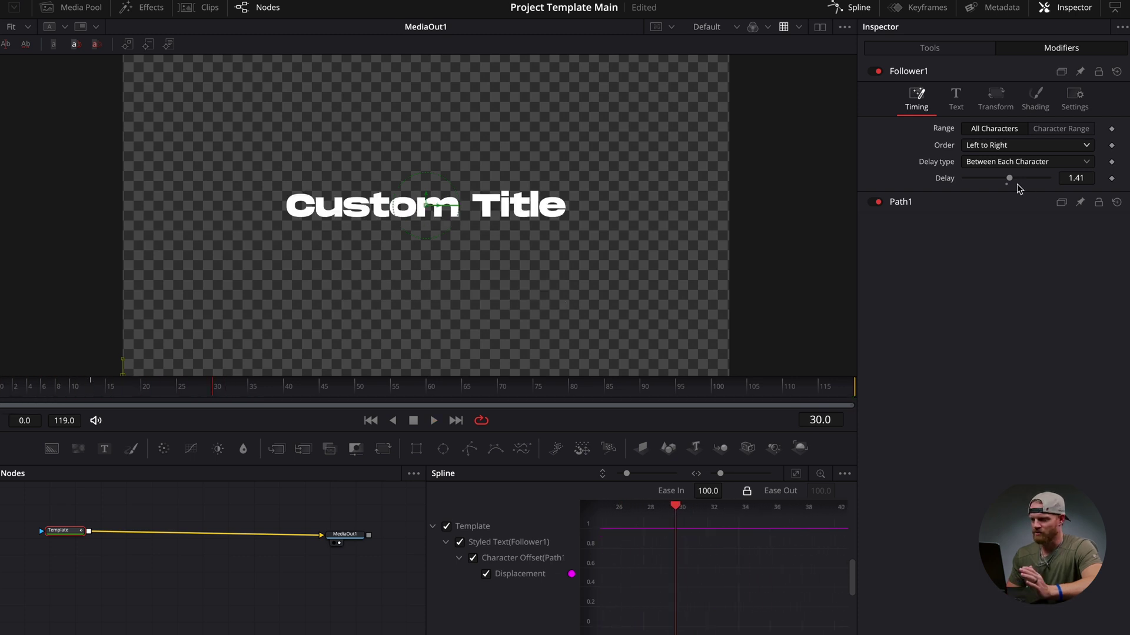
drag(1080, 182, 1042, 179)
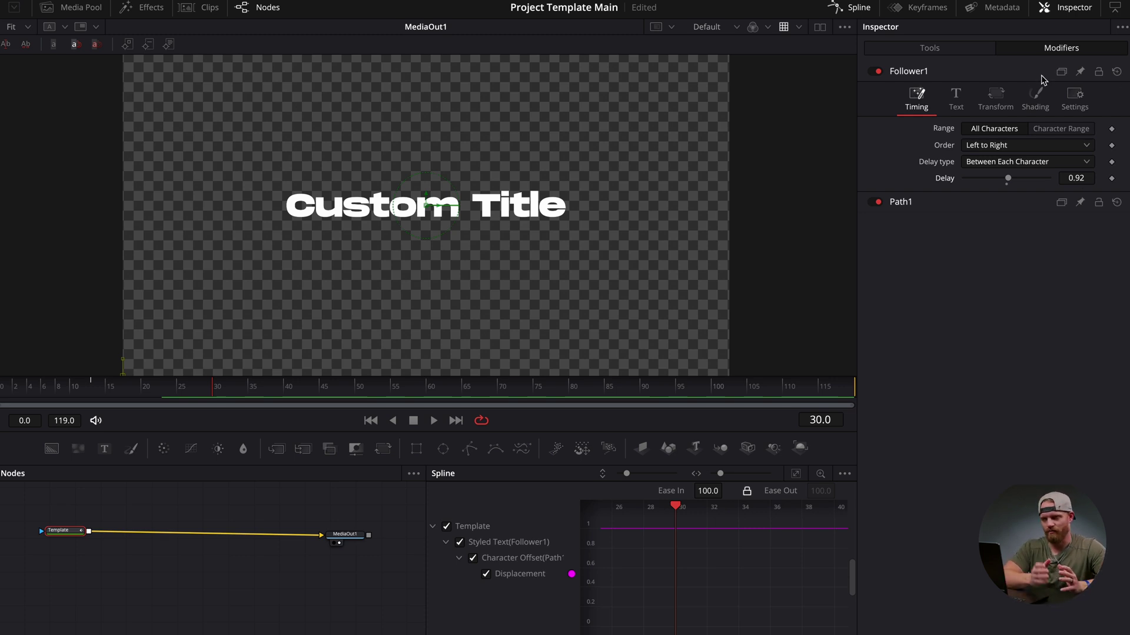
Keyframe the Follower's shading opacity at 1.0 on frame 13.
click(1035, 97)
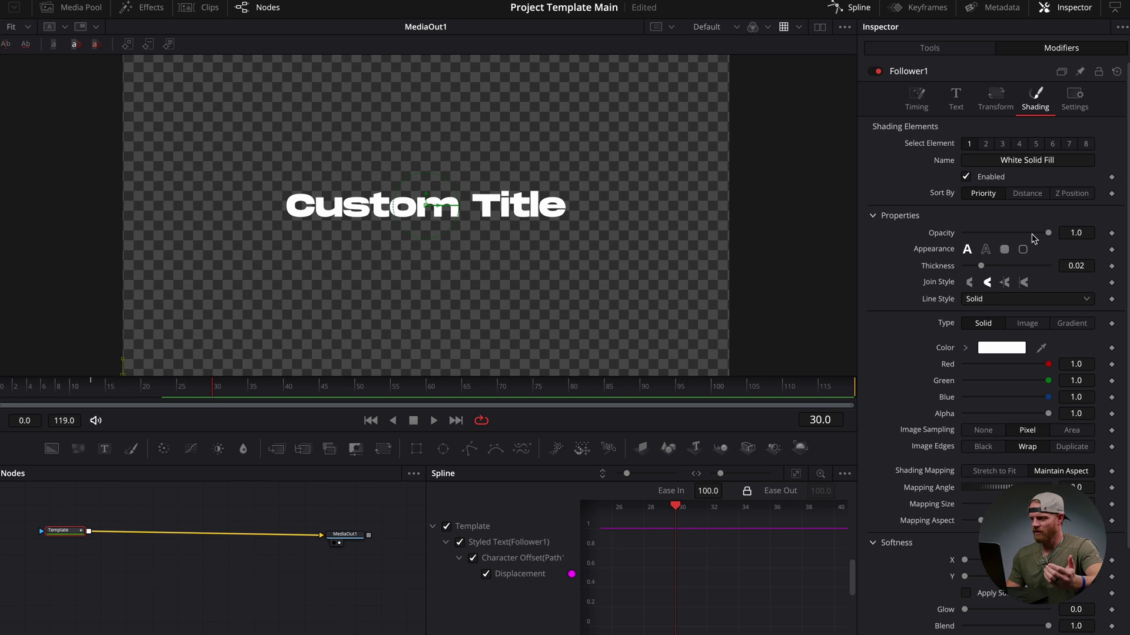
click(91, 388)
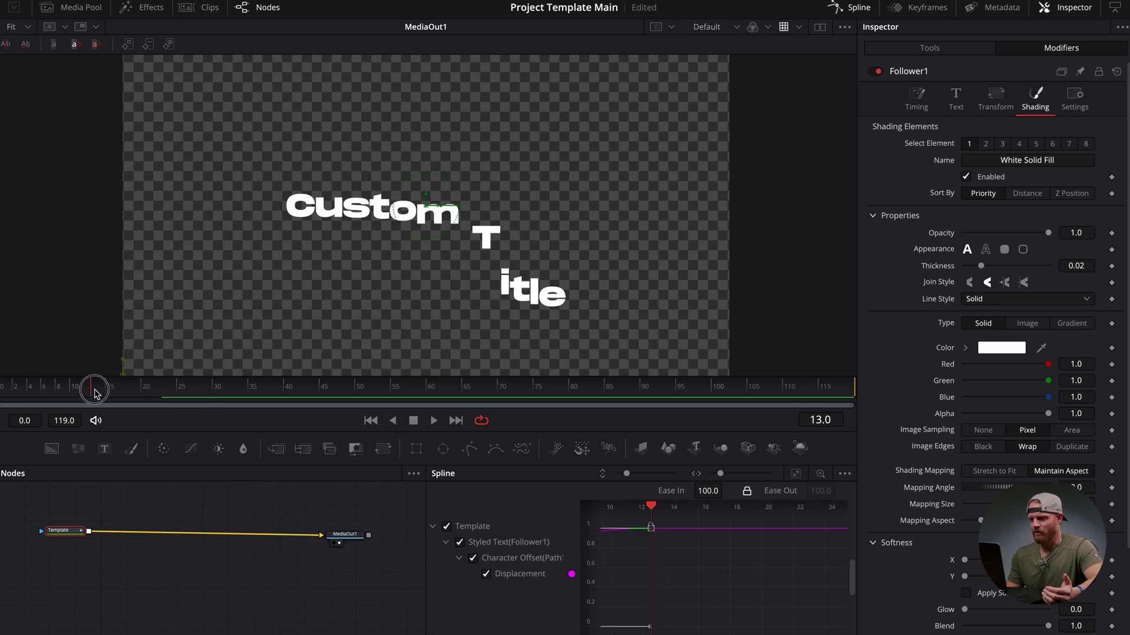
click(1111, 233)
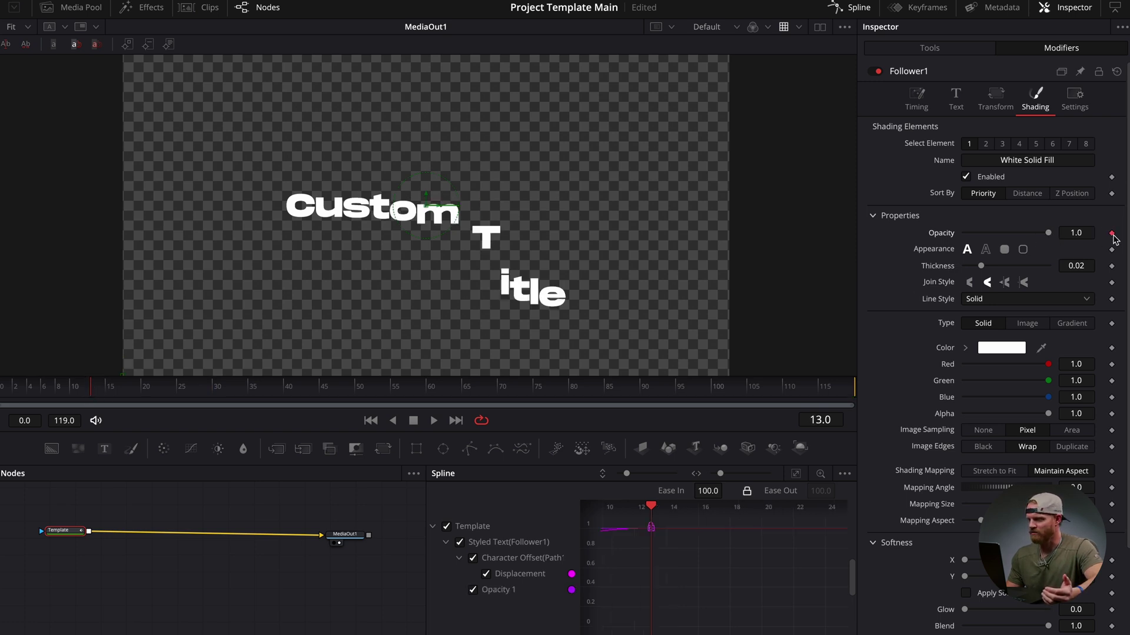
Keyframe the Follower's shading opacity at 0.0 on frame 0 and fit the curves in the spline editor.
drag(91, 397, 2, 393)
drag(1049, 234, 963, 234)
click(796, 474)
drag(829, 559, 861, 572)
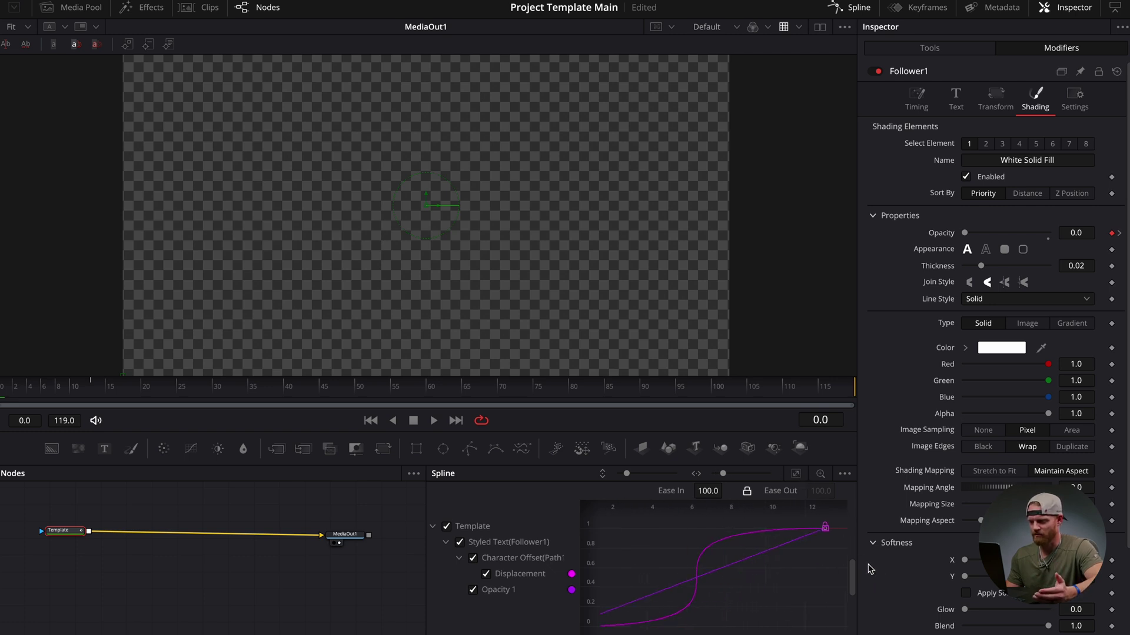
Isolate and smooth the Opacity 1 curve's keyframes, setting their linked Ease In and Ease Out to 95.9.
mouse_move(834, 523)
mouse_down()
mouse_move(659, 606)
mouse_move(744, 612)
mouse_move(842, 524)
mouse_up()
key(super+f)
drag(833, 520, 600, 630)
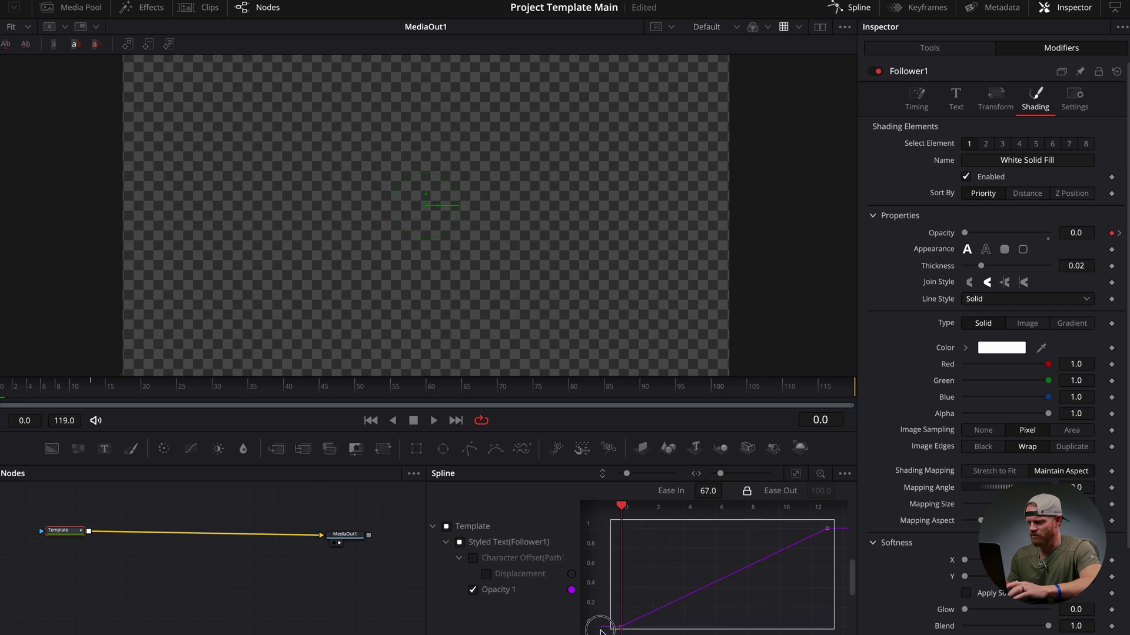
key(shift+s)
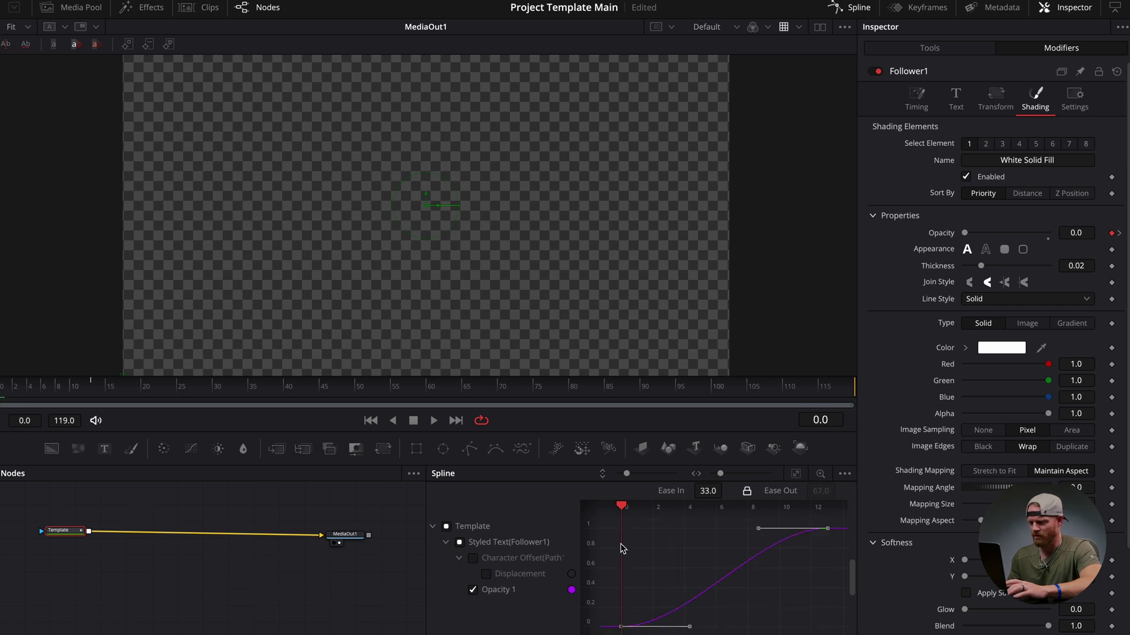
drag(714, 493, 901, 504)
drag(563, 339, 712, 498)
Play back the opacity fade and set the Opacity 1 curve's linked Ease In and Ease Out to 64.4.
key(space)
key(space)
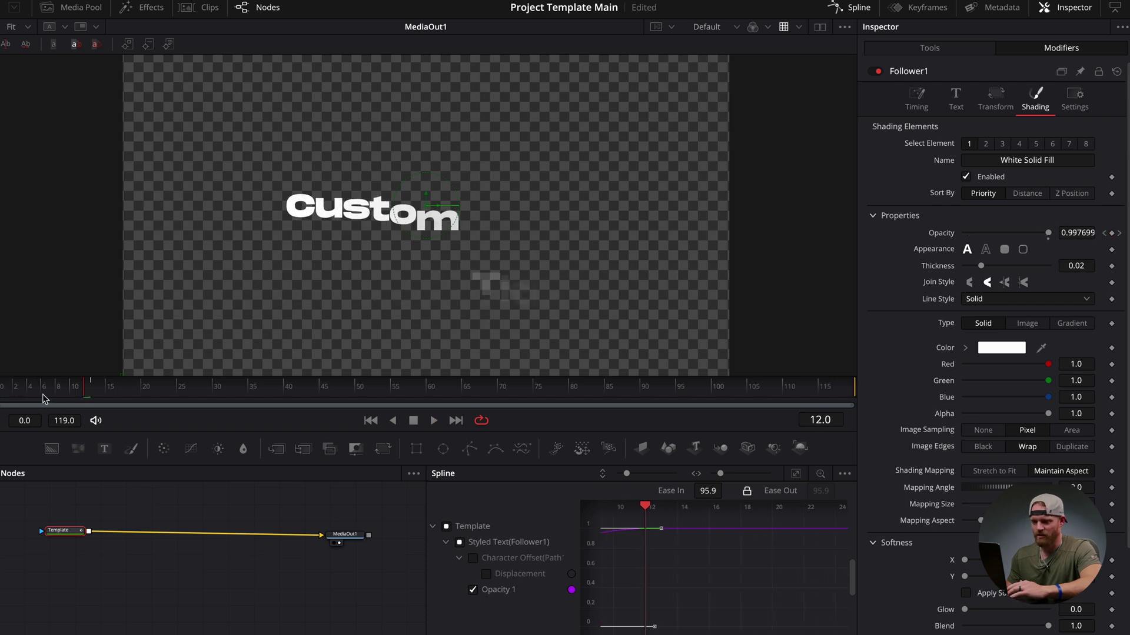
mouse_move(56, 393)
mouse_down()
mouse_move(45, 393)
mouse_move(61, 394)
mouse_up()
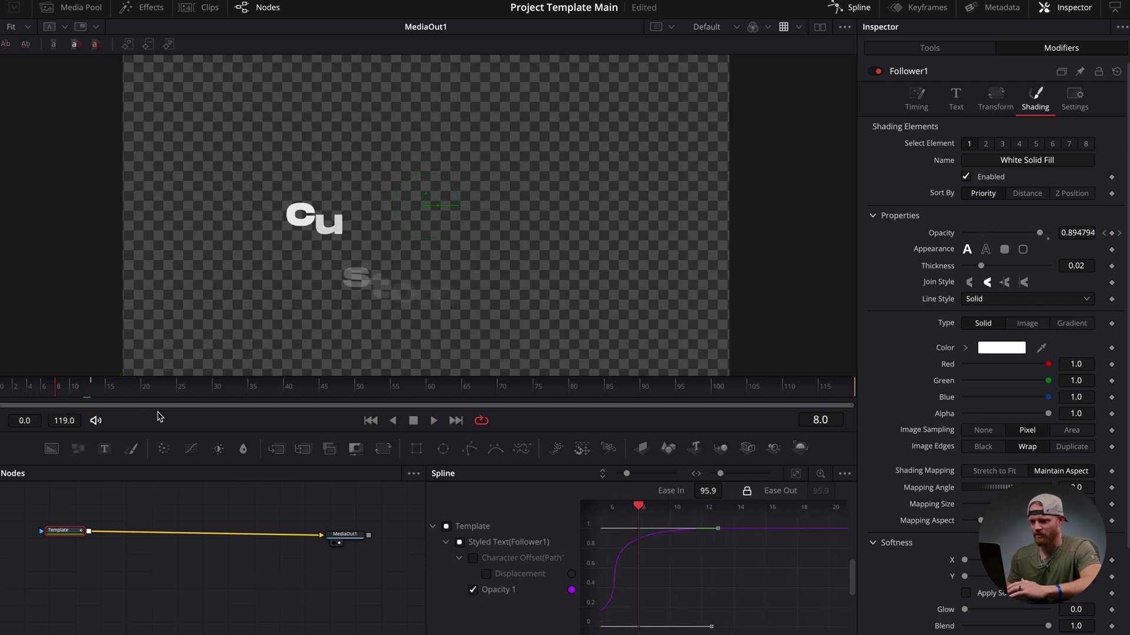
scroll(624, 537, left, 3)
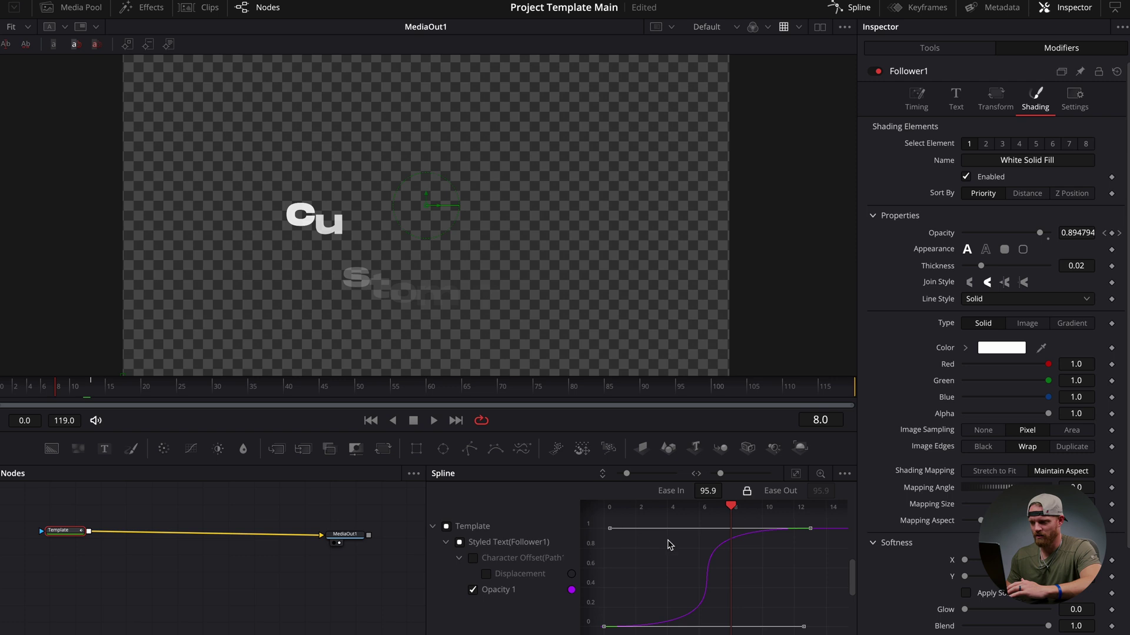
drag(708, 497, 498, 496)
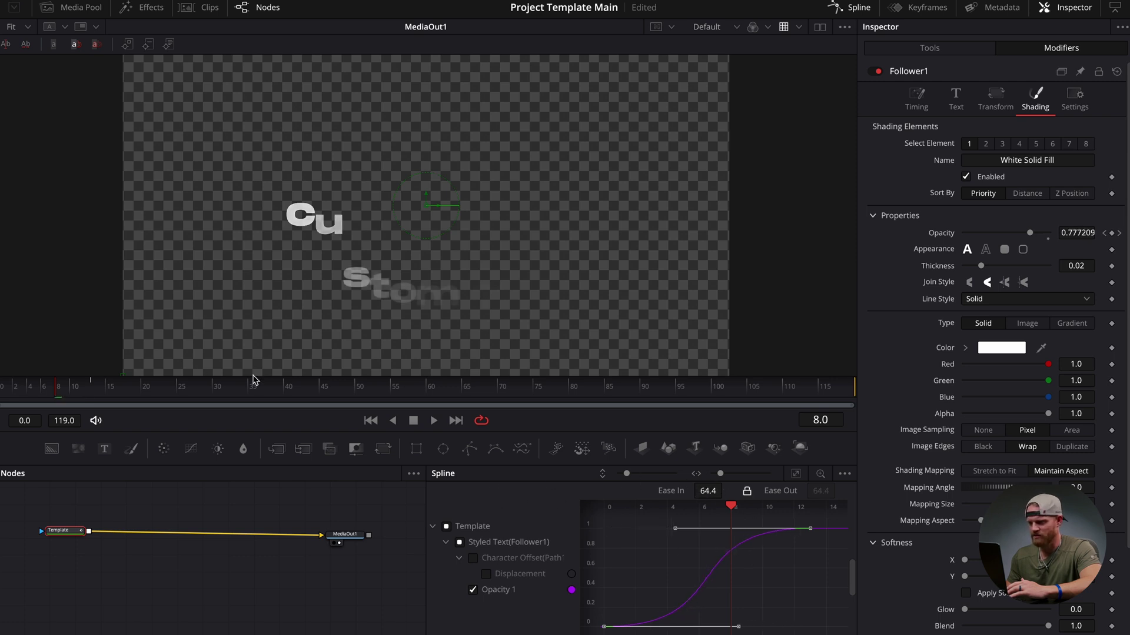
Play back the animation from the start and set the Follower's delay between characters to 1.44.
click(2, 387)
key(space)
click(5, 389)
key(space)
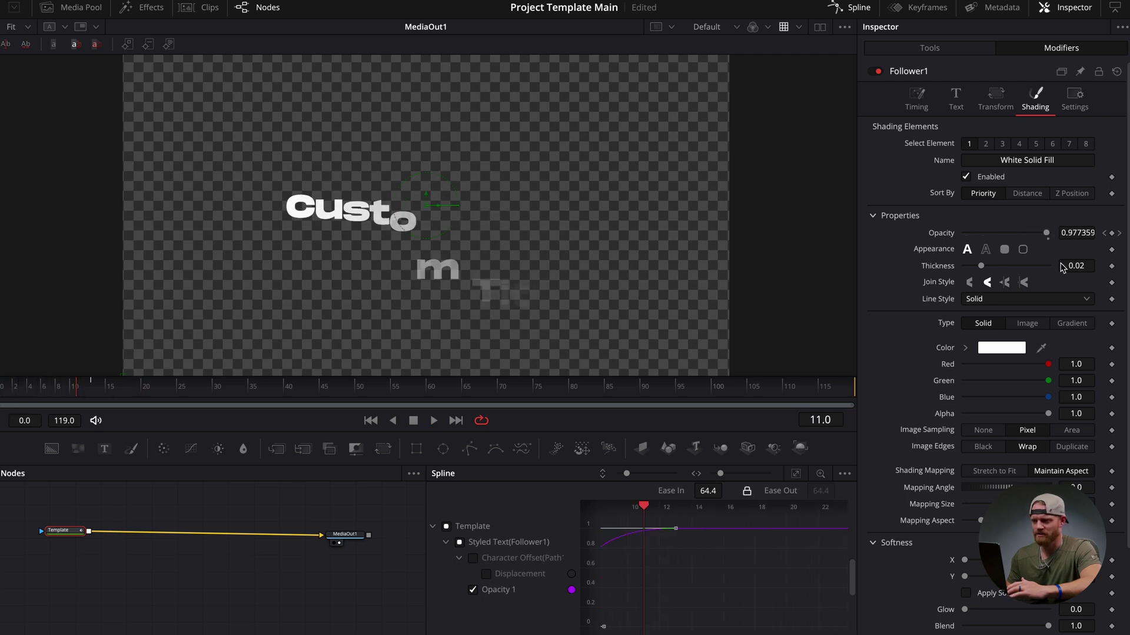
click(916, 97)
drag(1063, 178, 1042, 181)
Show the Displacement and Opacity 1 curves together in the spline editor and play back the staggered animation.
mouse_move(48, 400)
mouse_down()
mouse_move(20, 390)
mouse_move(48, 393)
mouse_up()
click(472, 558)
click(477, 595)
click(473, 590)
click(472, 558)
key(space)
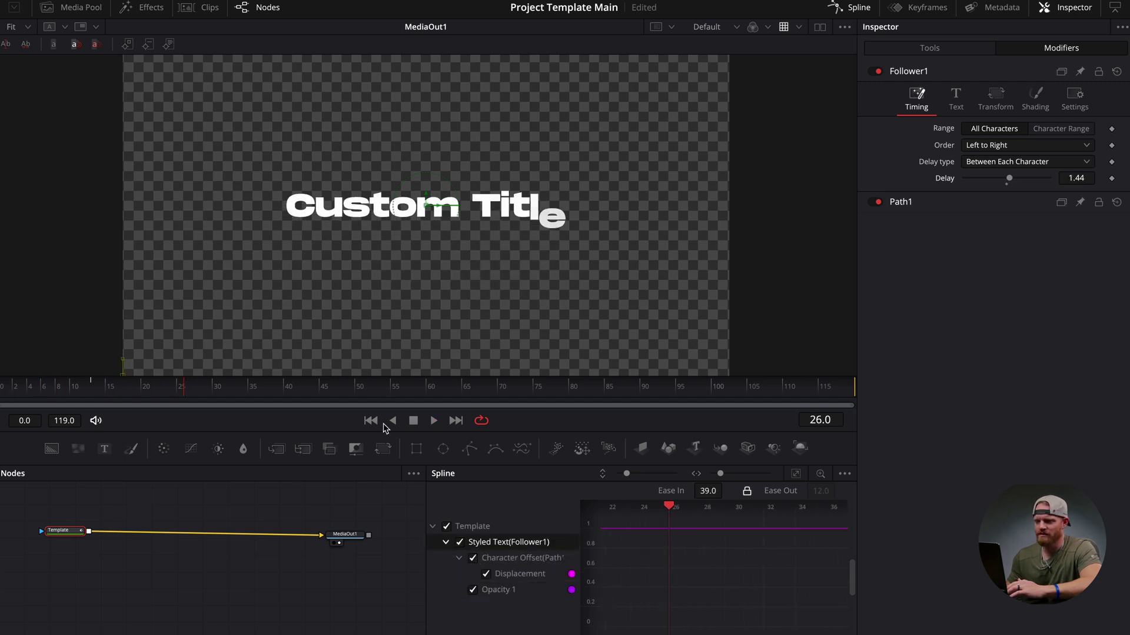
scroll(655, 558, left, 5)
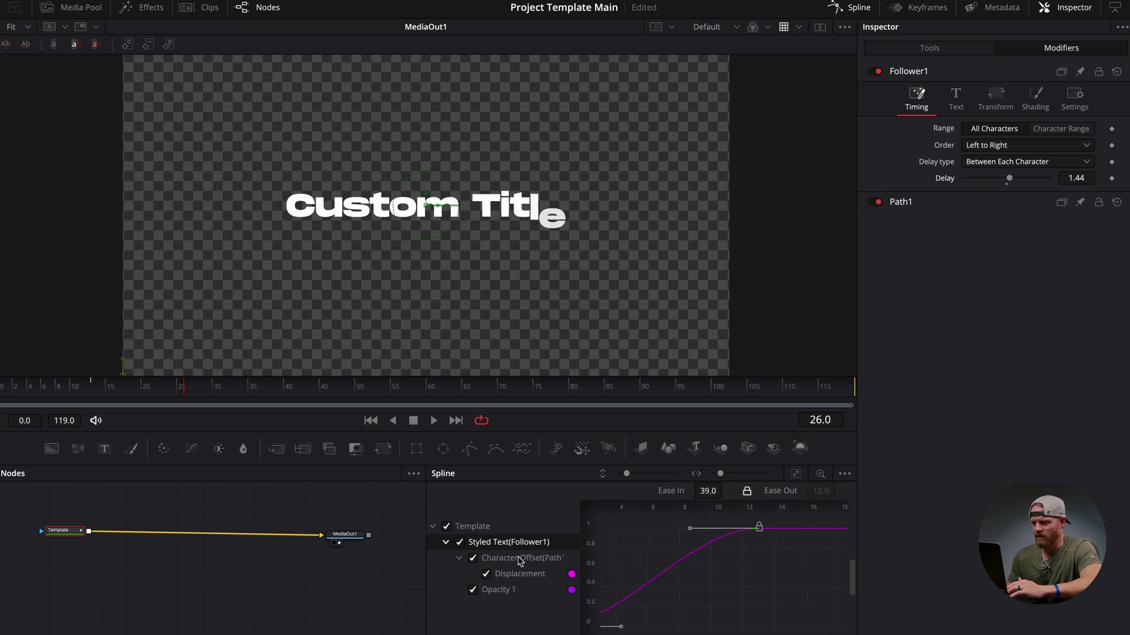
click(2, 395)
key(space)
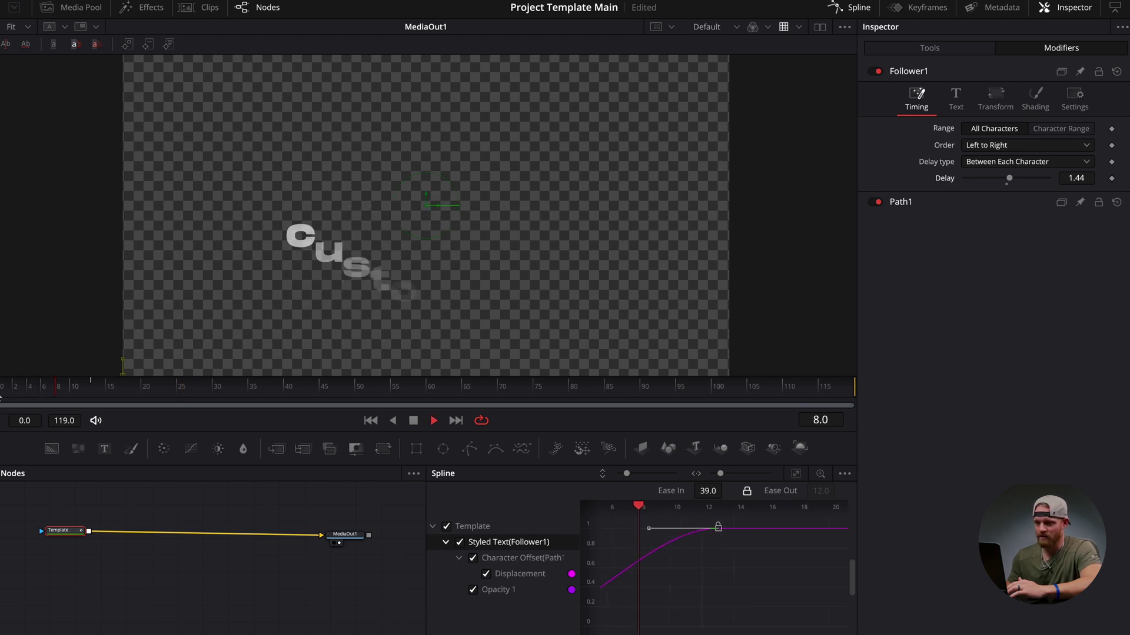
click(13, 394)
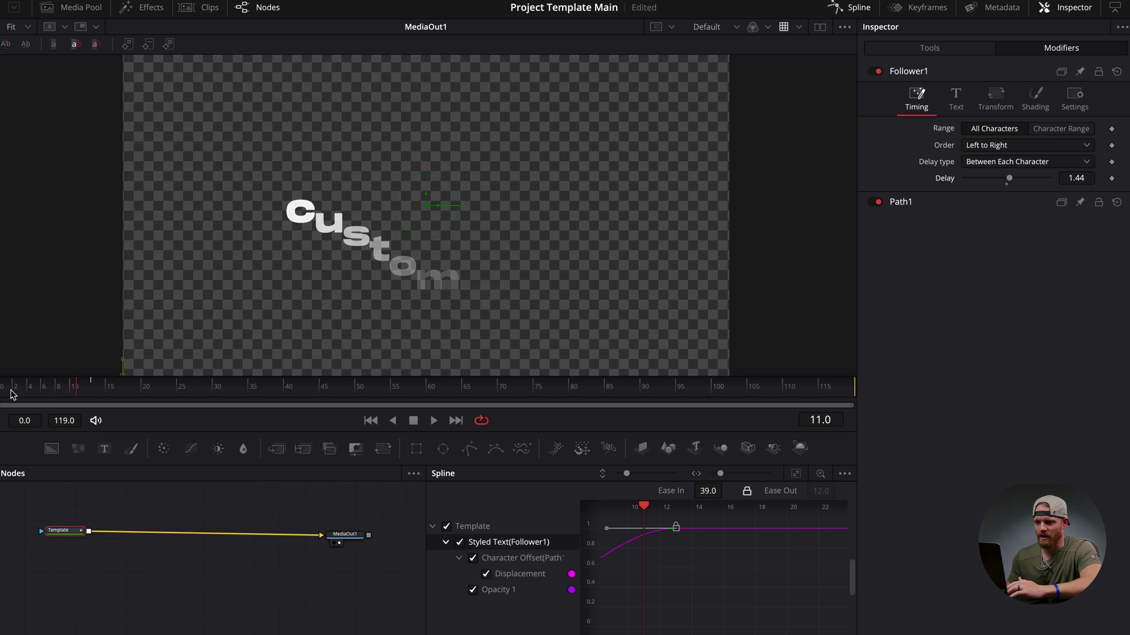
Fit the curves in the spline editor, select their keyframes and undo the last edit.
click(795, 476)
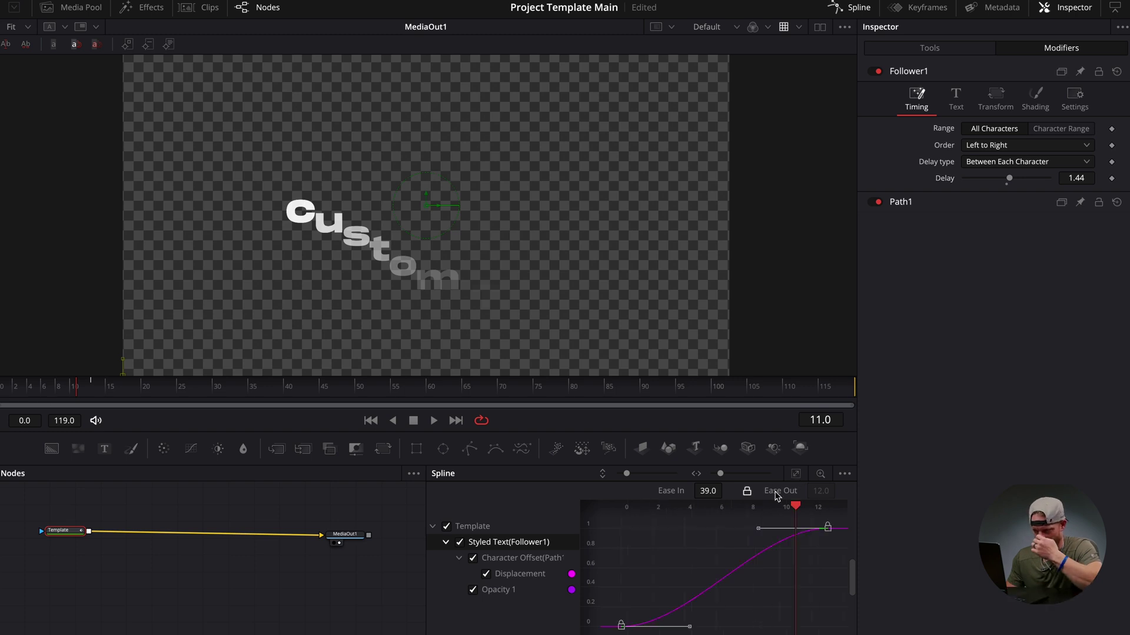
drag(674, 588, 621, 619)
key(ctrl+z)
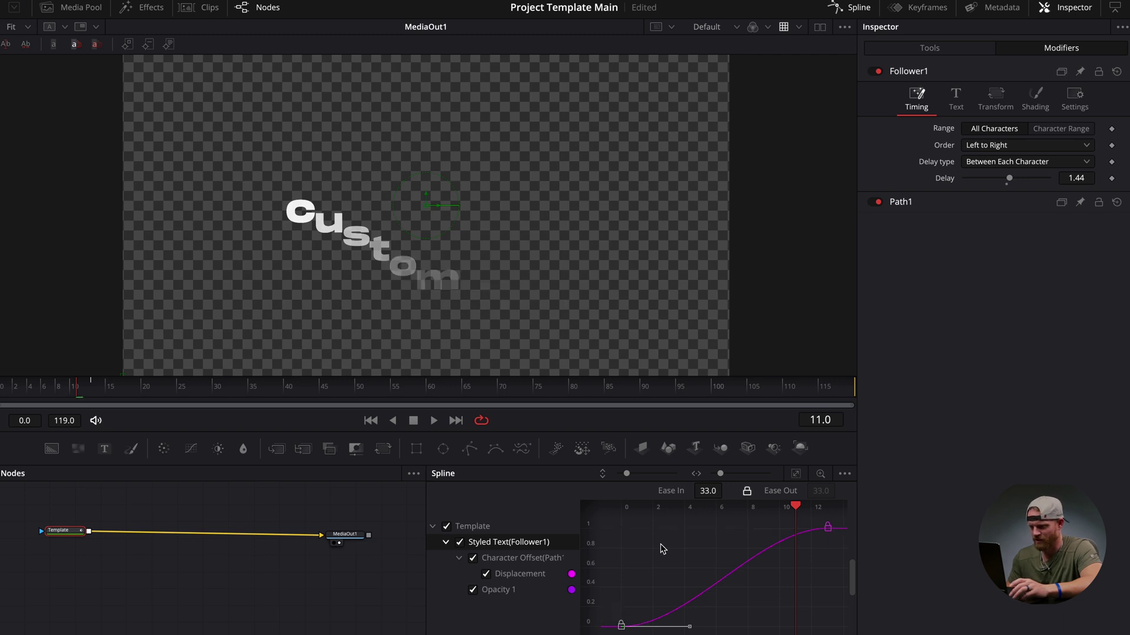
On frame 0, reduce the Follower's vertical character offset so the letters start closer to the title line.
drag(797, 507, 625, 545)
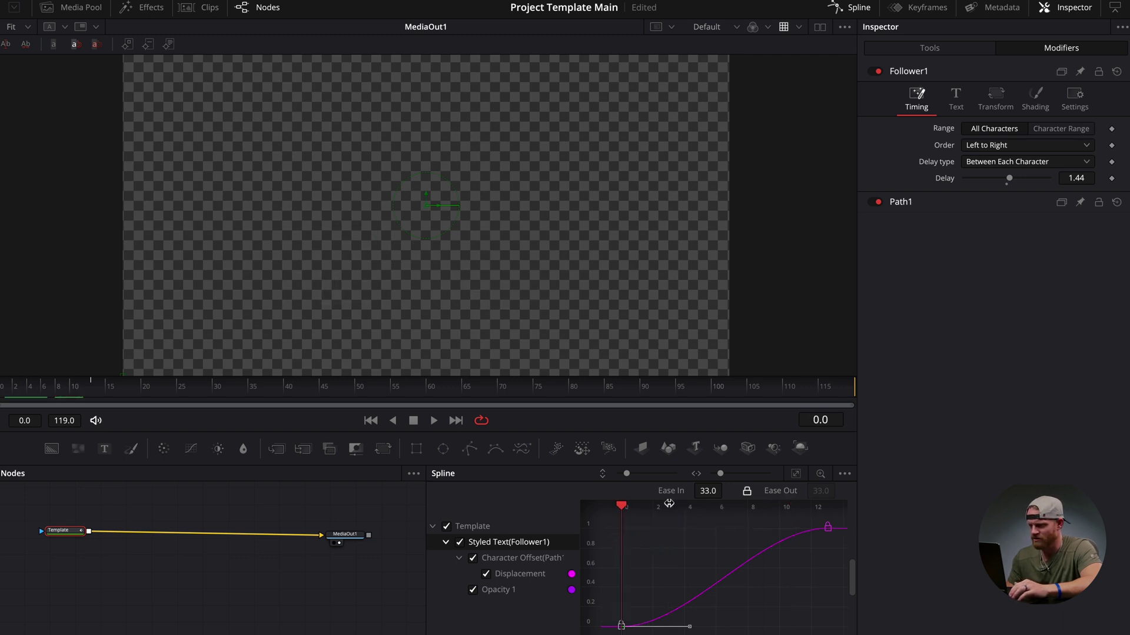
click(995, 97)
drag(1076, 182, 1106, 177)
mouse_move(580, 180)
mouse_down()
mouse_move(559, 180)
mouse_move(594, 182)
mouse_up()
Set the Displacement curve's linked Ease In and Ease Out to 71.4 and play back the animation.
drag(839, 520, 594, 627)
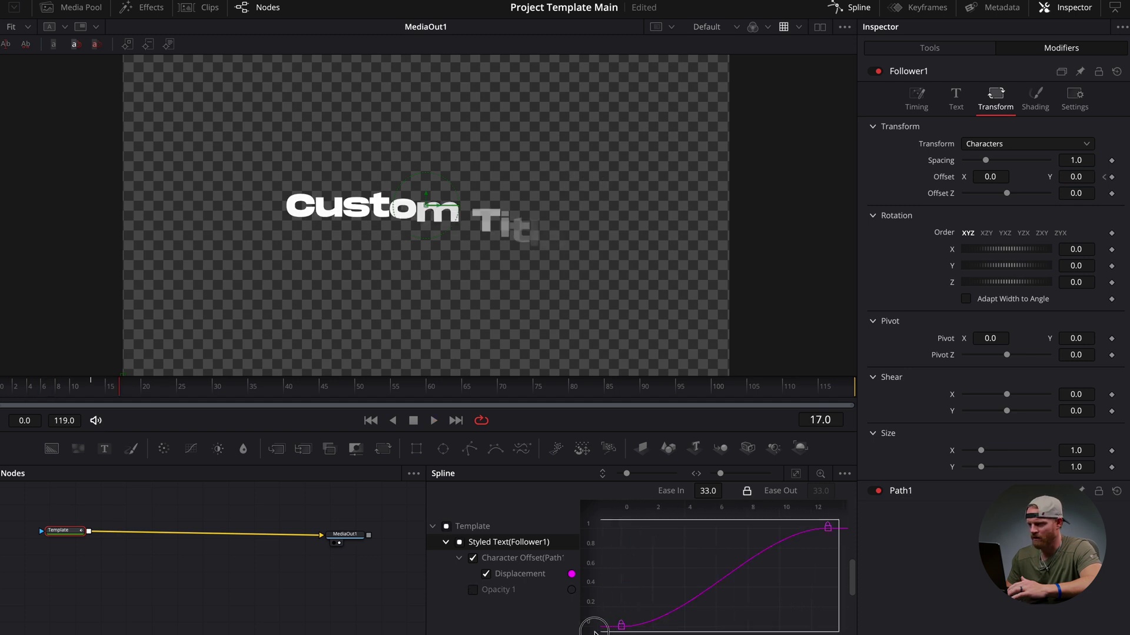
mouse_move(702, 501)
mouse_down()
mouse_move(731, 492)
mouse_move(956, 505)
mouse_move(707, 495)
mouse_up()
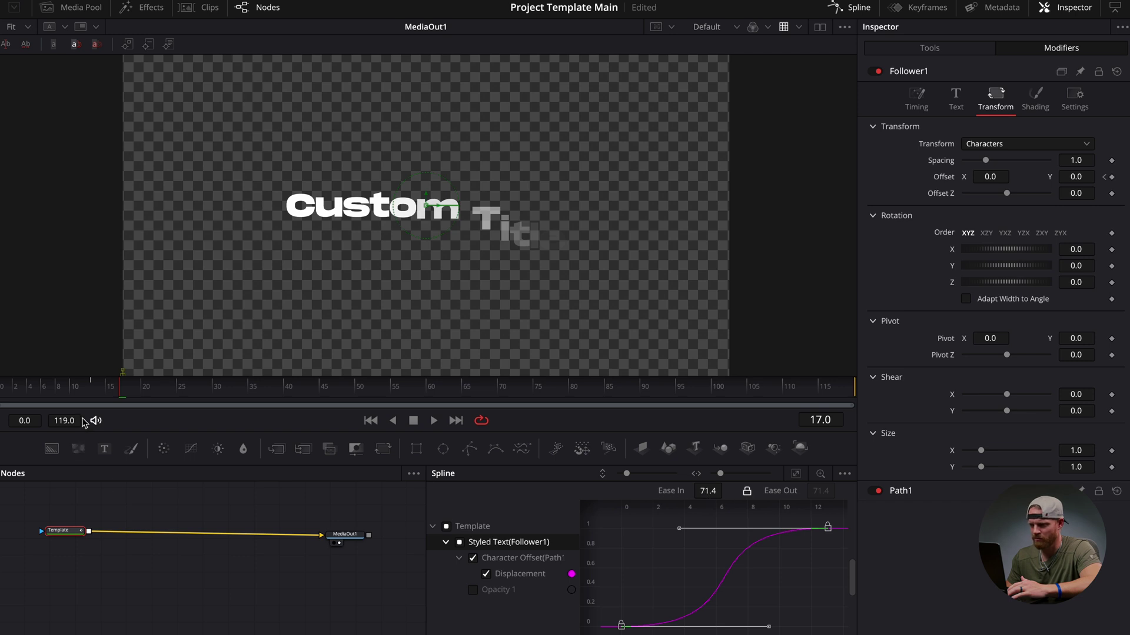
click(2, 390)
key(space)
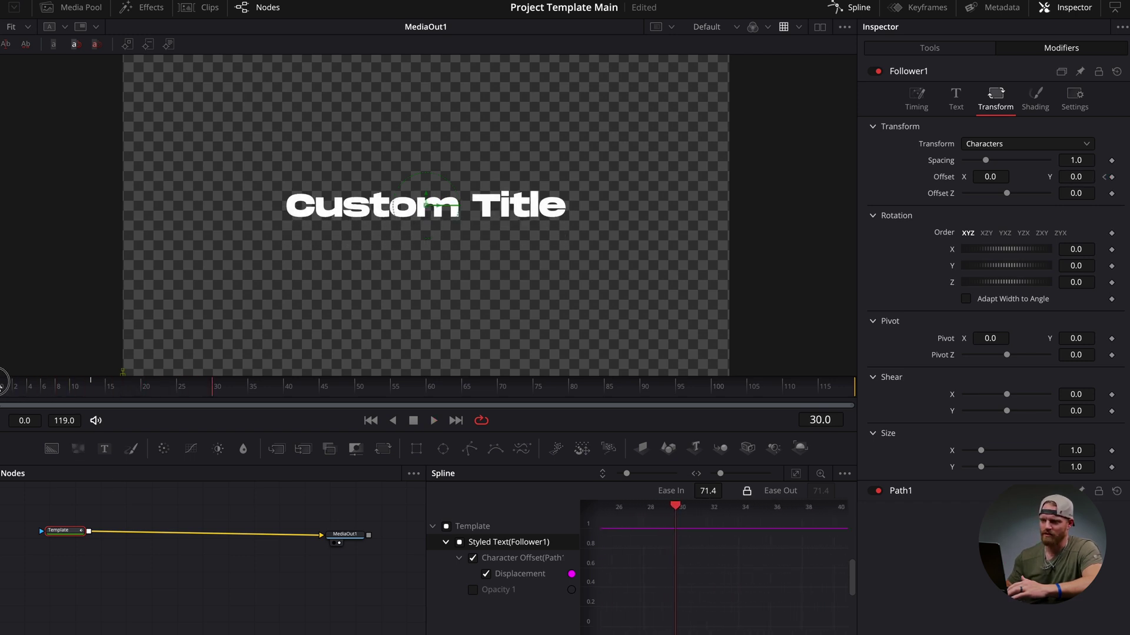
key(space)
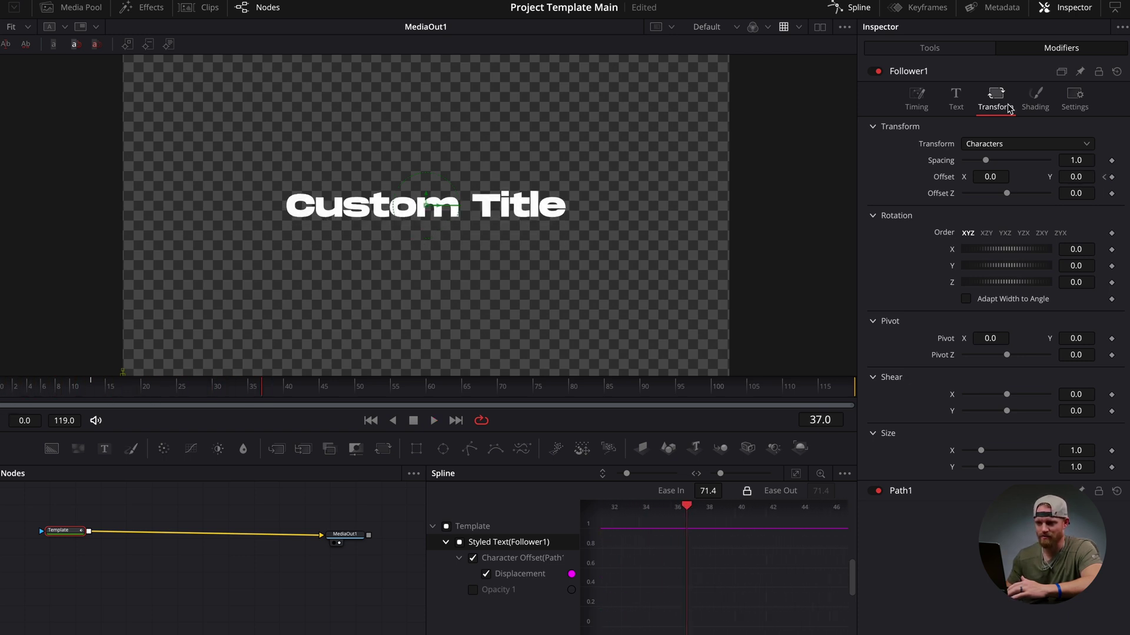
Replace the title text with "look at this" and play back the animation.
click(930, 48)
click(960, 231)
key(ctrl+a)
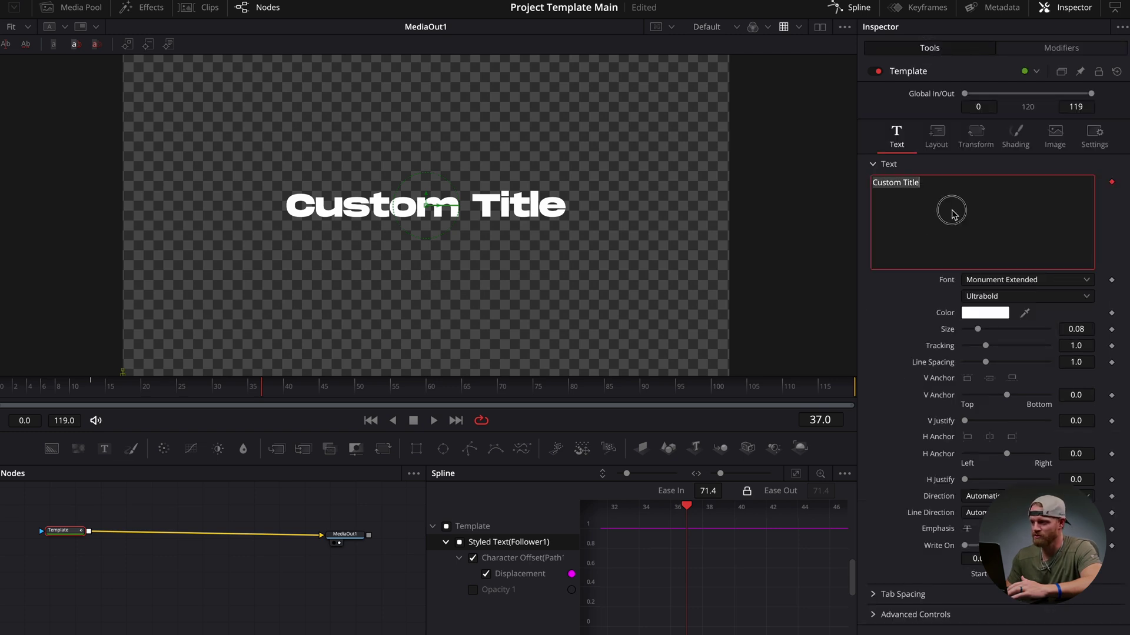
key(BackSpace)
text(look at this)
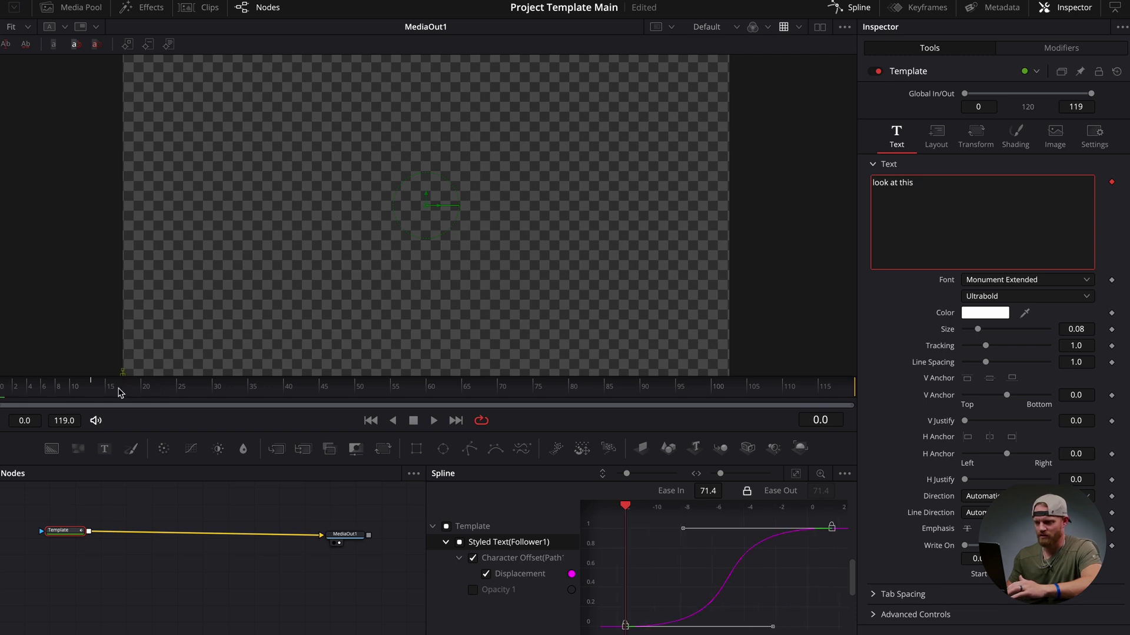
click(435, 421)
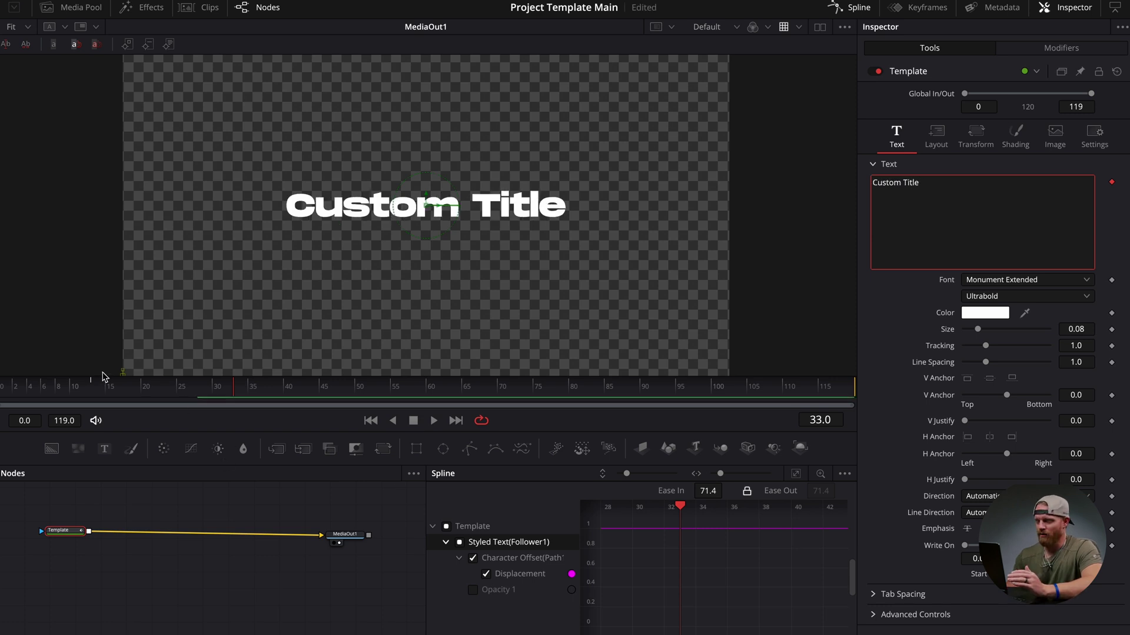
Change the title text back to "Custom Title" and play it back from the start.
drag(121, 386, 1, 393)
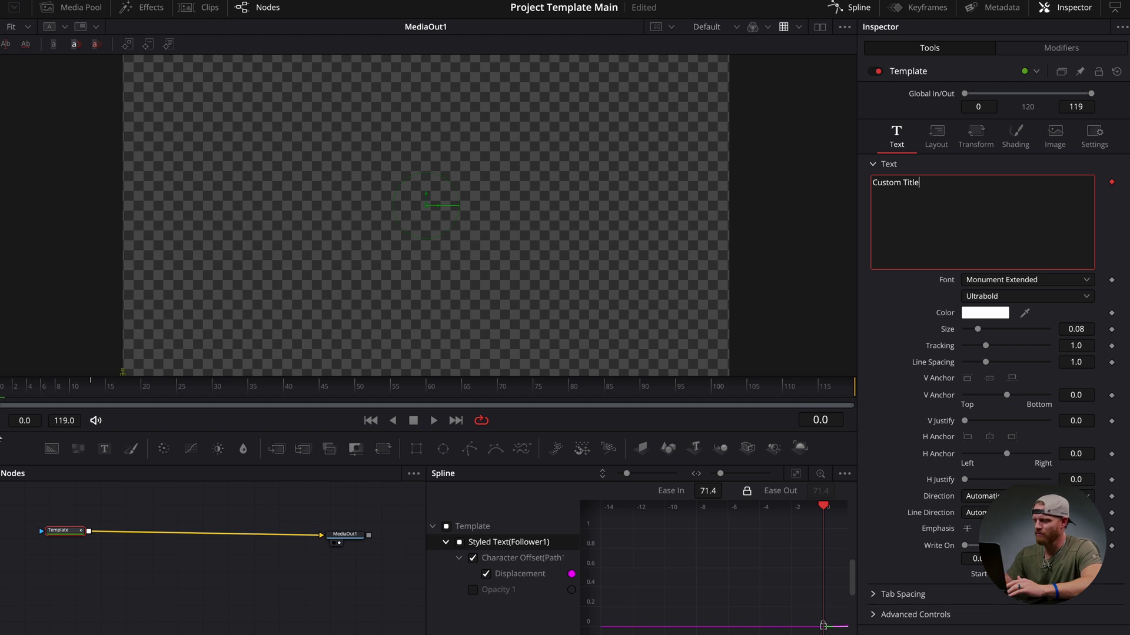
drag(57, 390, 20, 396)
click(434, 420)
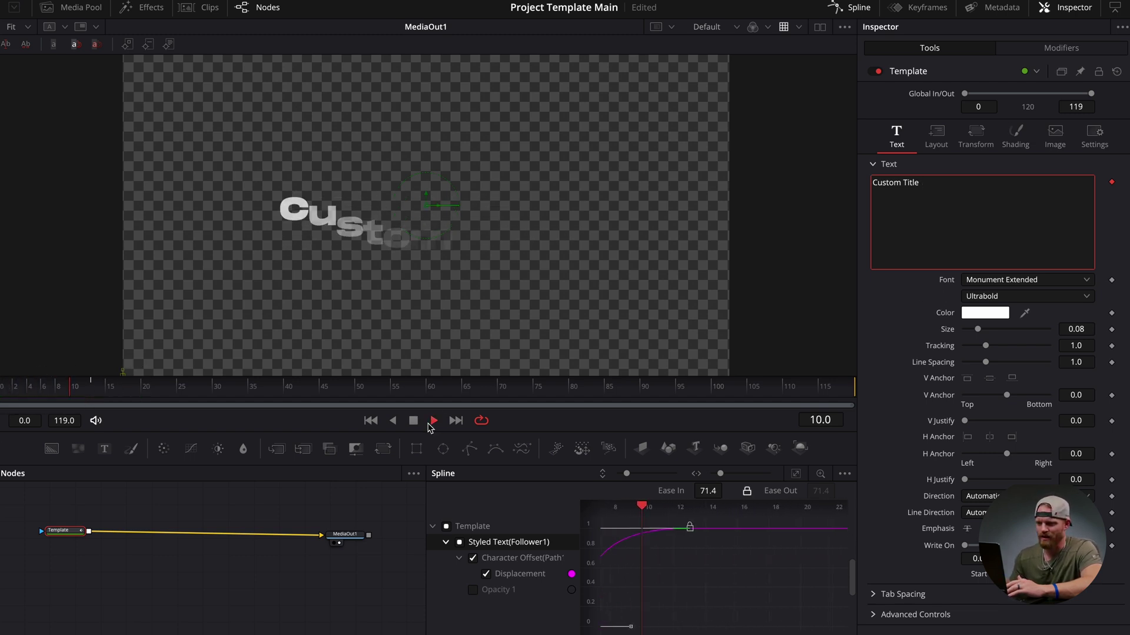
click(414, 421)
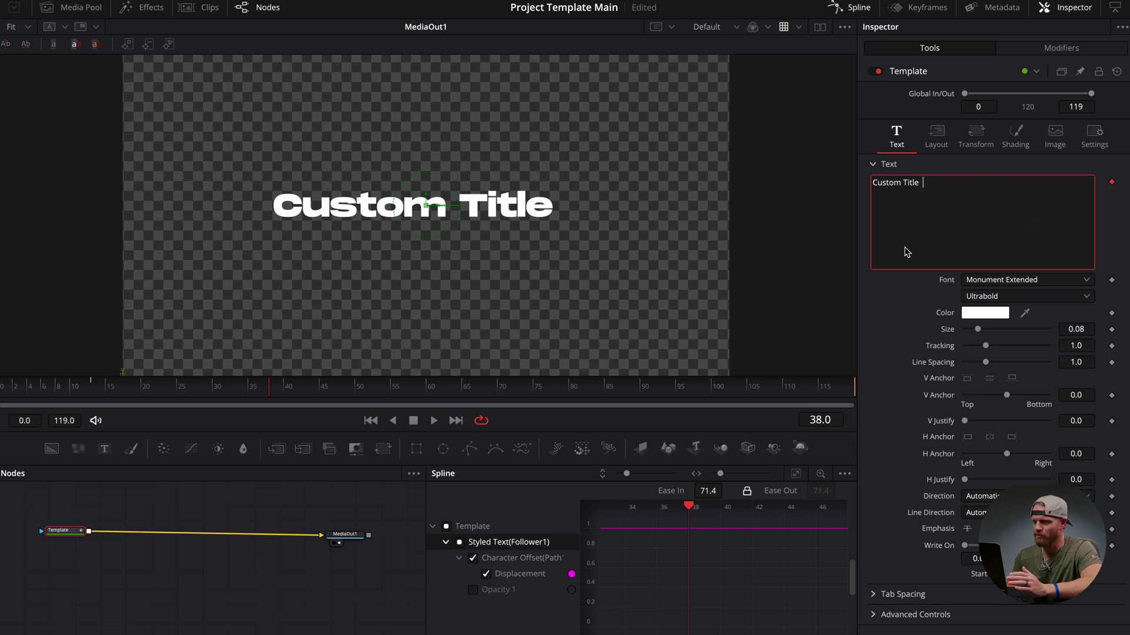
Switch the title's shading appearance to text outline and play back the animation from the start.
click(1016, 136)
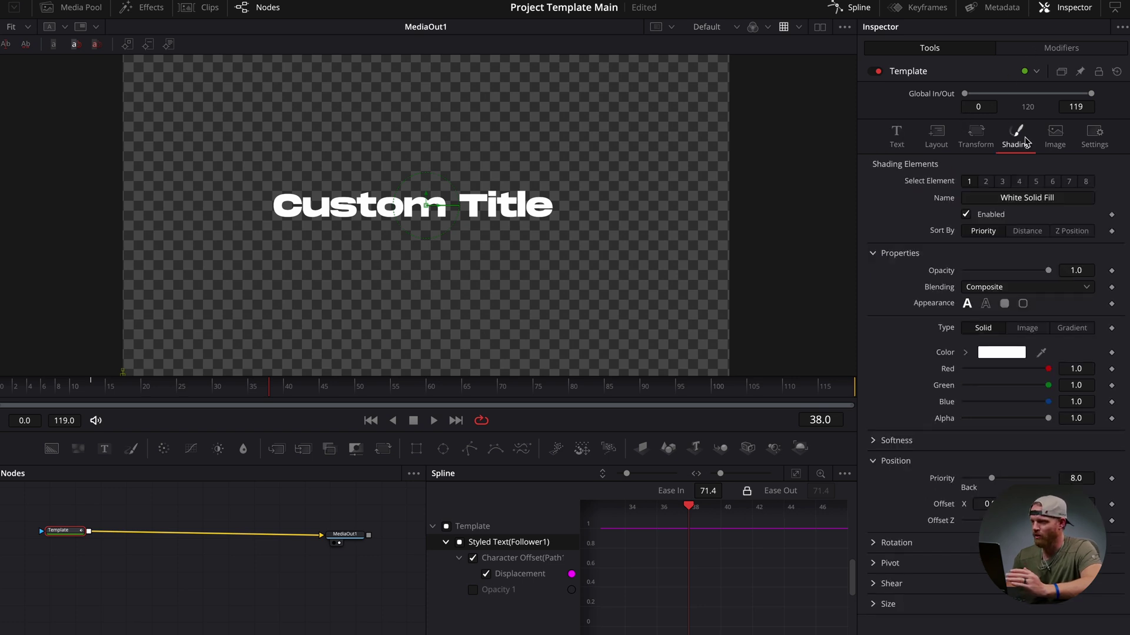
click(985, 304)
click(2, 389)
key(space)
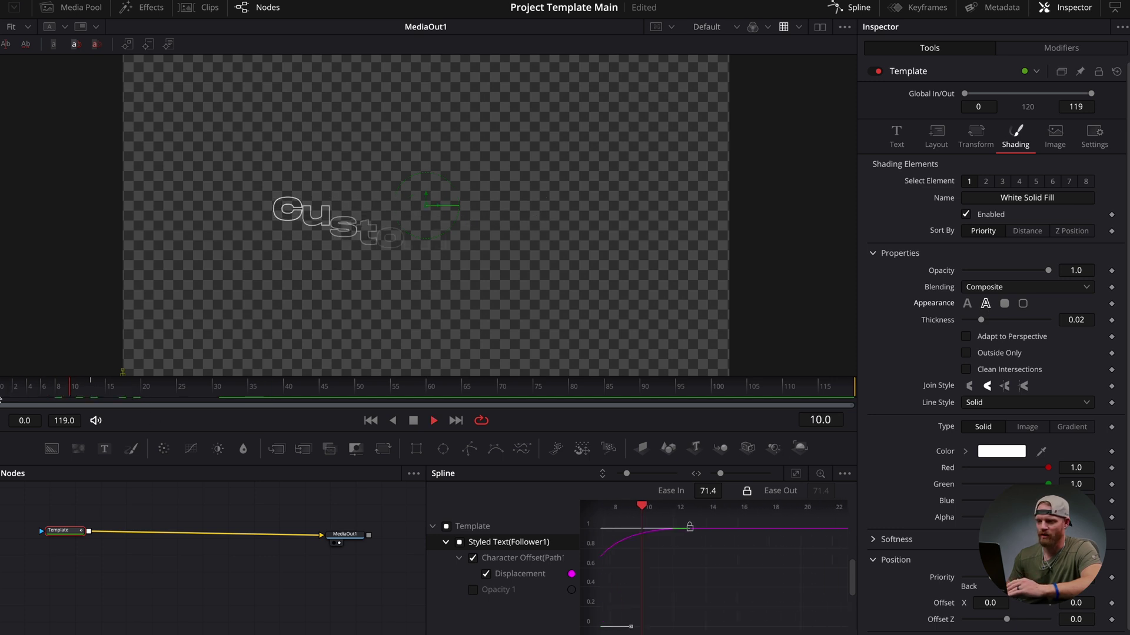
key(space)
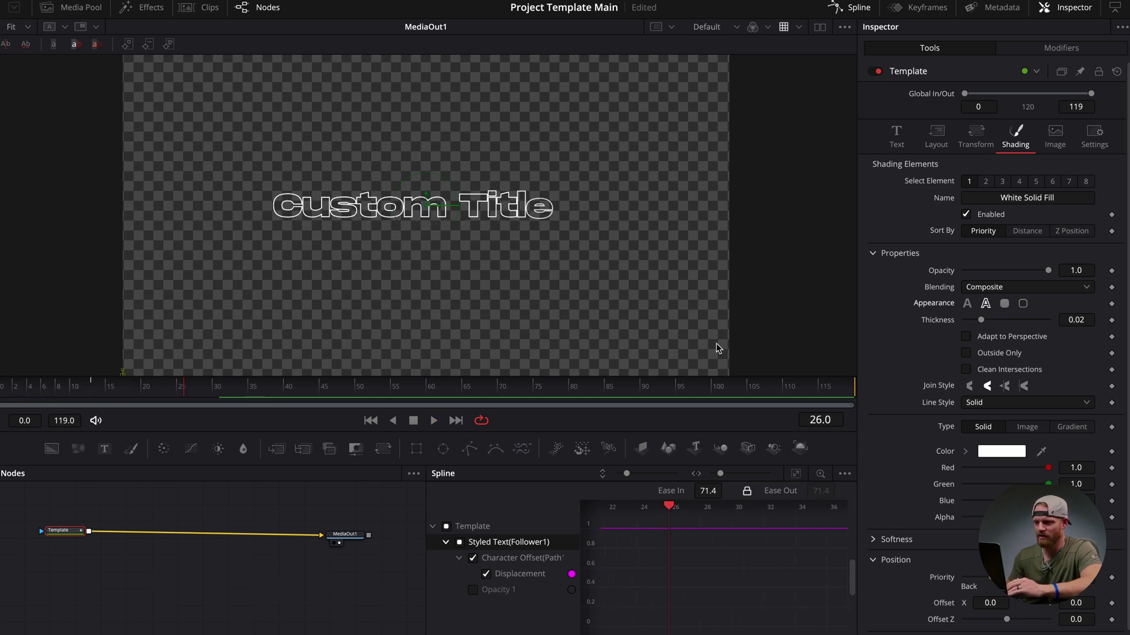
Restore the filled text appearance, give it a gradient with the white stop at 0.547263, and play it back.
click(966, 303)
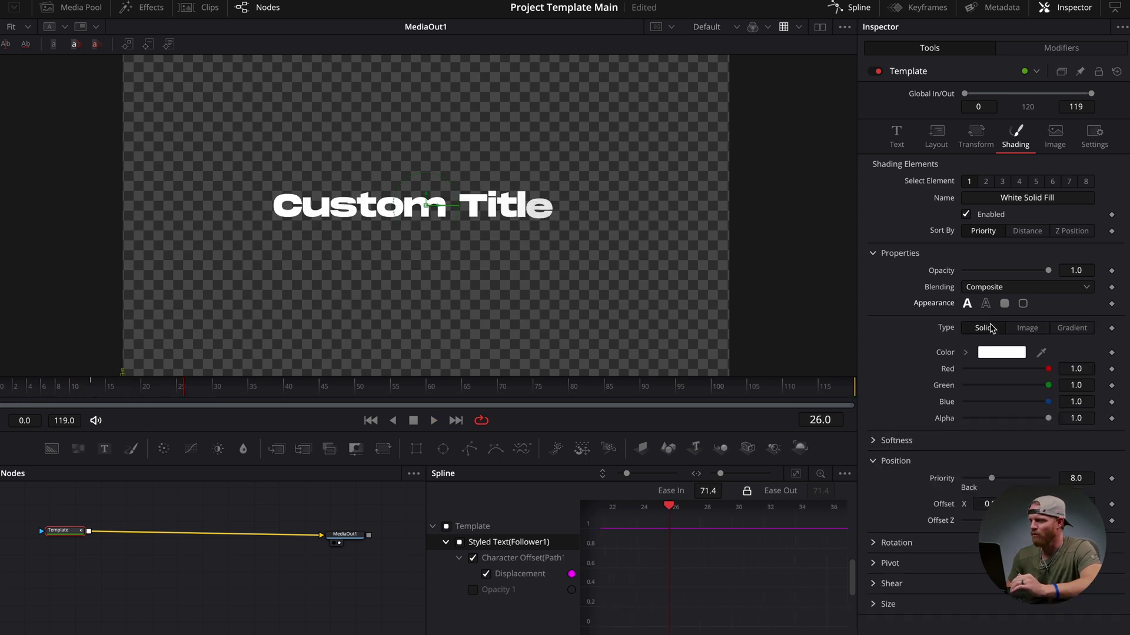
click(1072, 329)
drag(1094, 360, 1033, 361)
click(1, 395)
key(space)
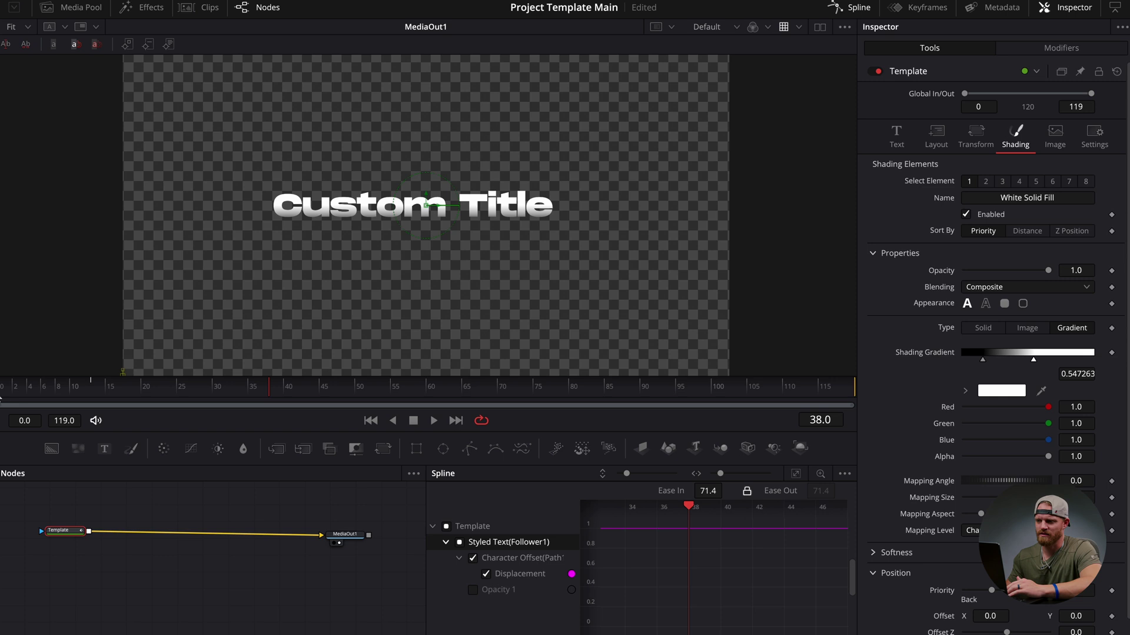
drag(58, 383, 1, 395)
key(space)
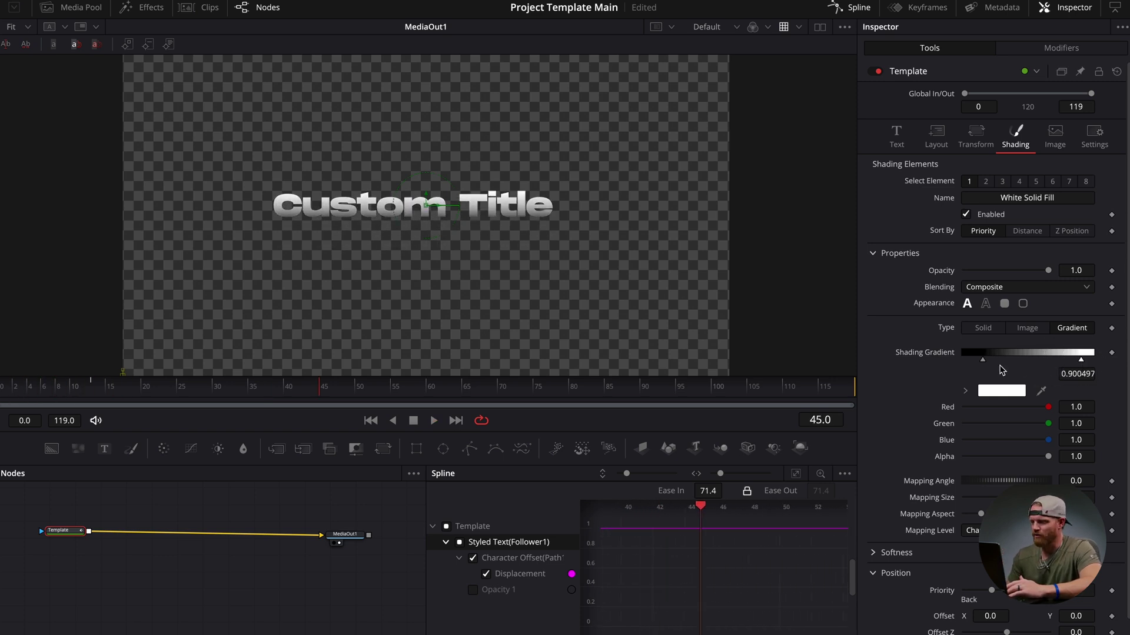
Move the black gradient stop to 0.0 and return the title's shading type to Solid.
drag(982, 359, 939, 371)
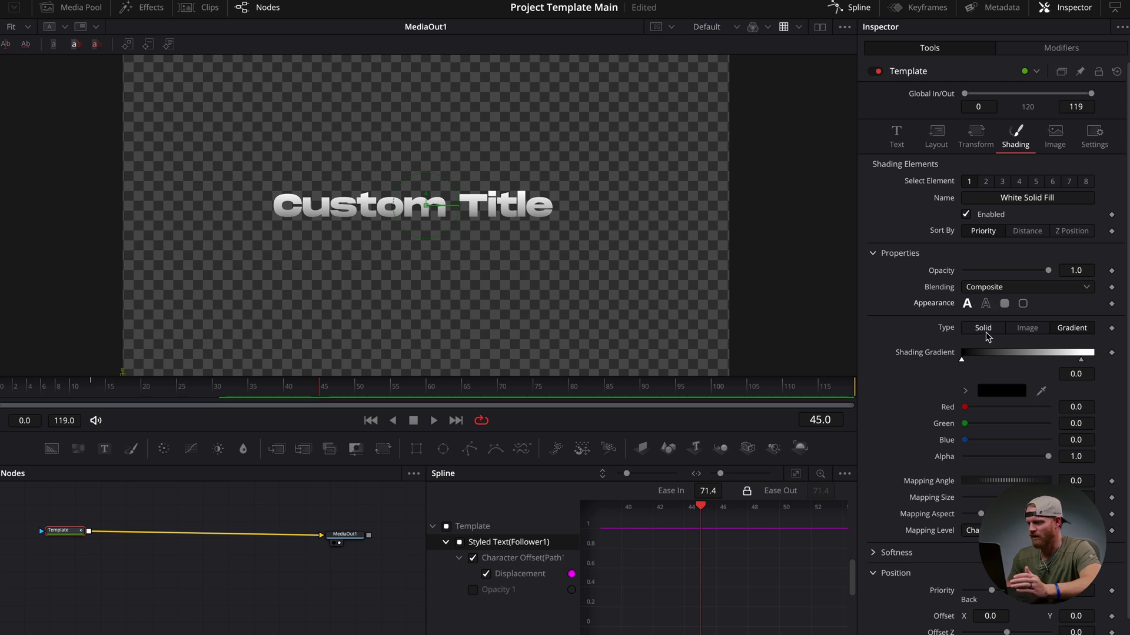
click(982, 329)
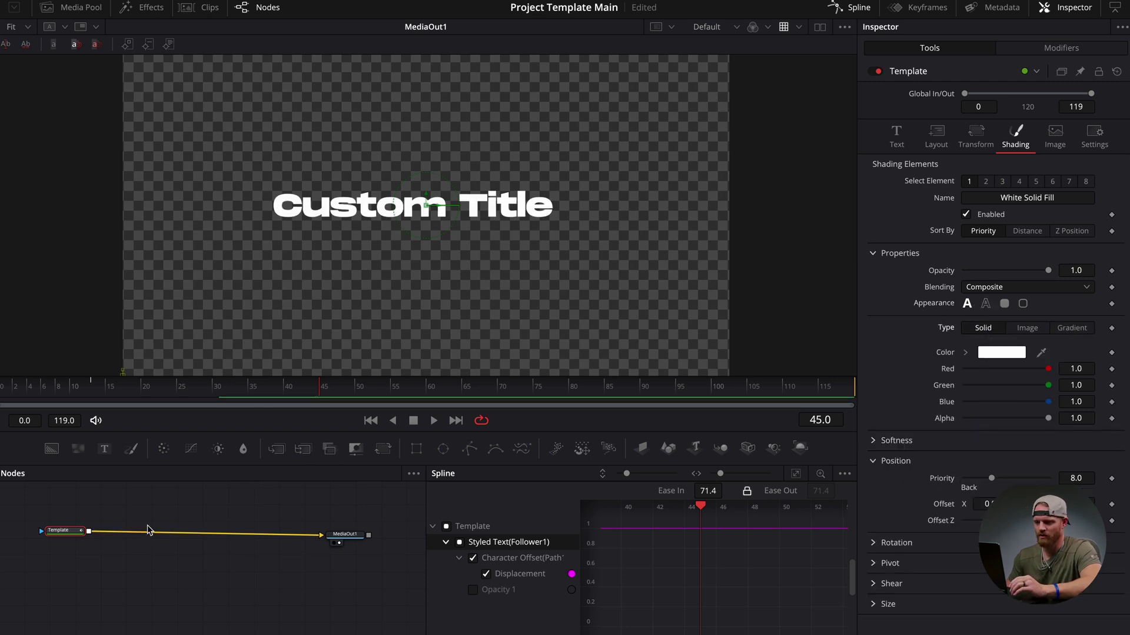
Add a Soft Glow node between the Template text node and MediaOut1.
key(shift+space)
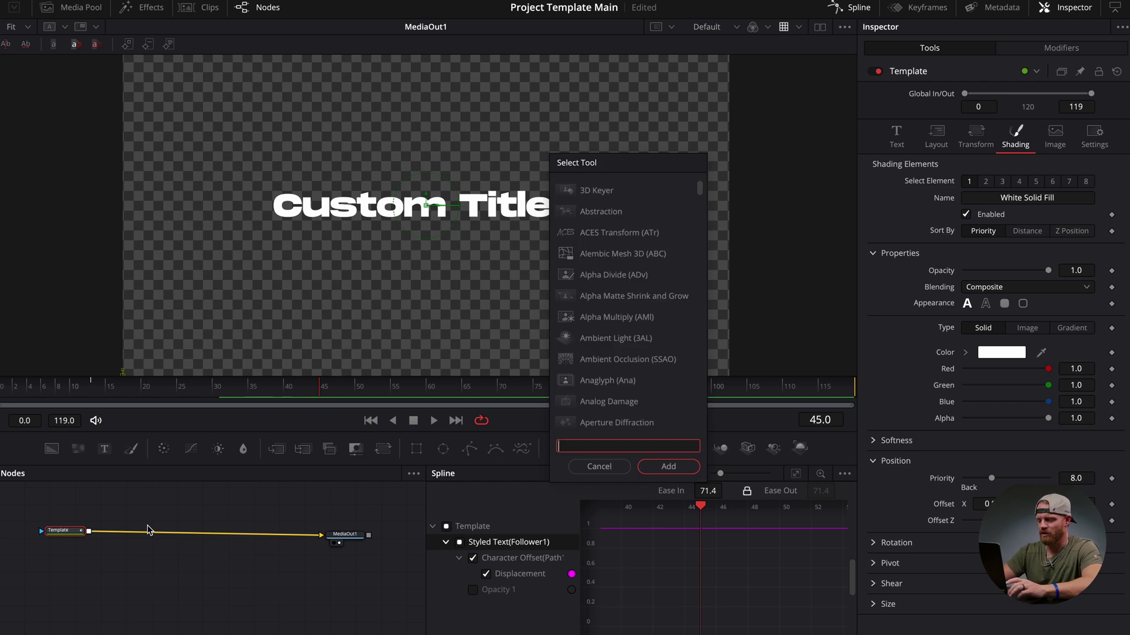
text(soft)
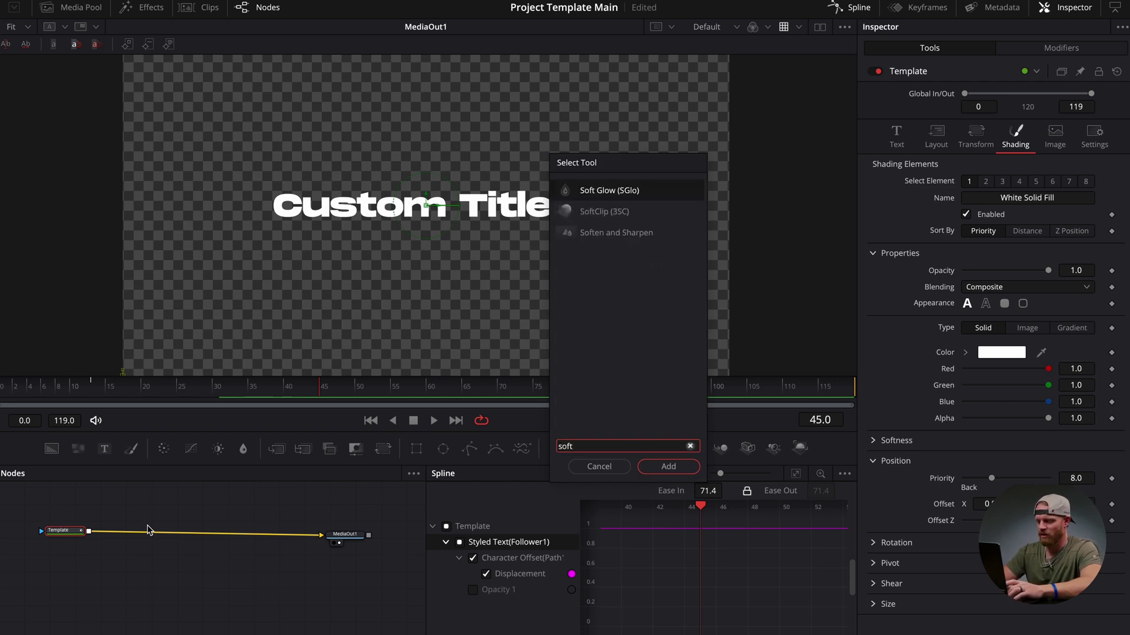
key(Return)
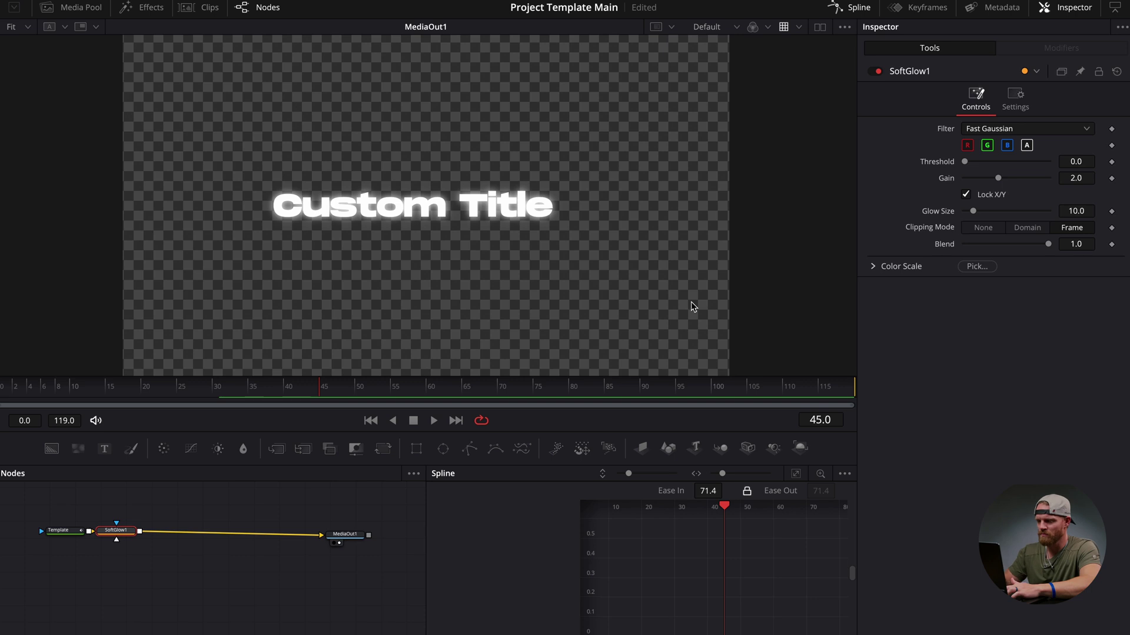
Add a second Soft Glow node between the first Soft Glow and MediaOut1.
key(shift+space)
text(sof)
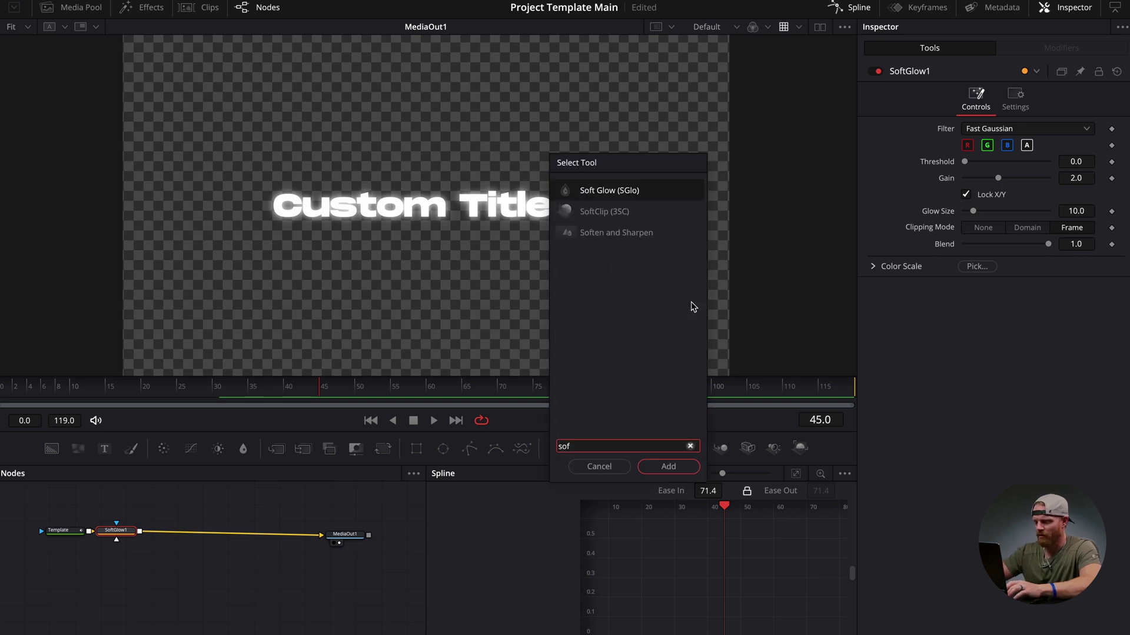
key(Return)
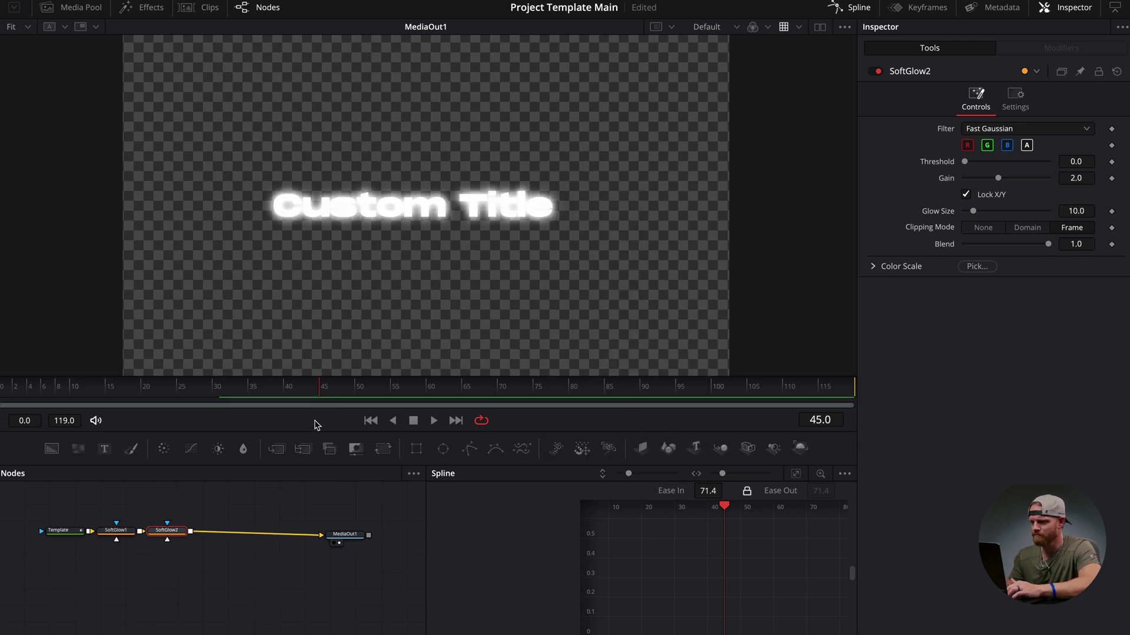
Set the first Soft Glow's glow size to 3.9 and play back the title animation from the start.
mouse_move(973, 211)
mouse_down()
mouse_move(1008, 217)
mouse_move(968, 213)
mouse_up()
click(116, 532)
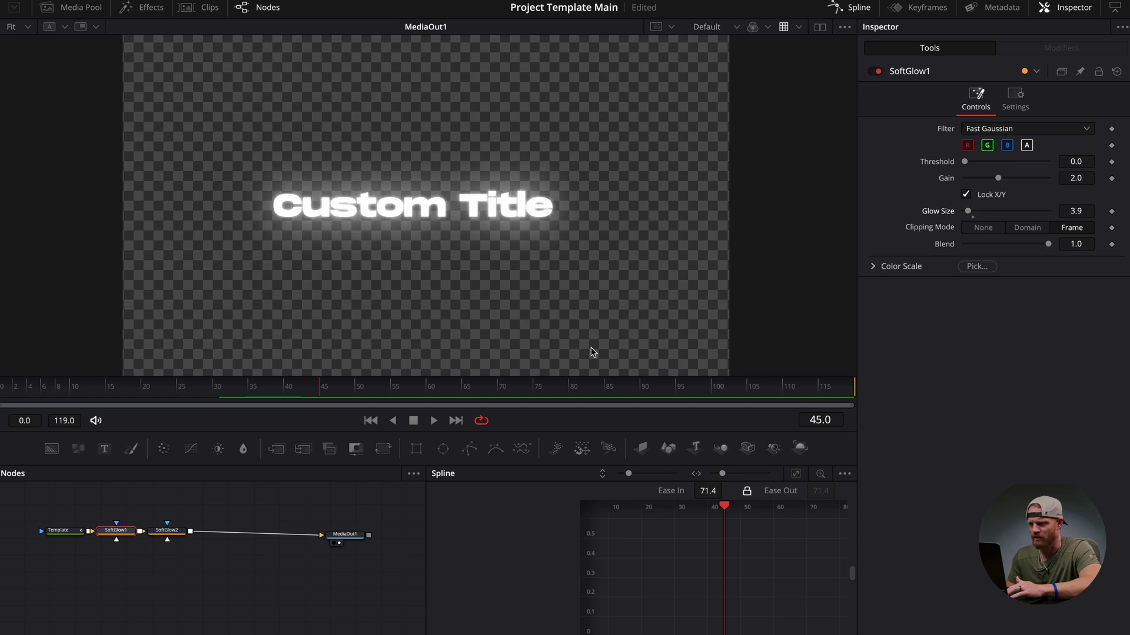
drag(199, 390, 1, 393)
key(space)
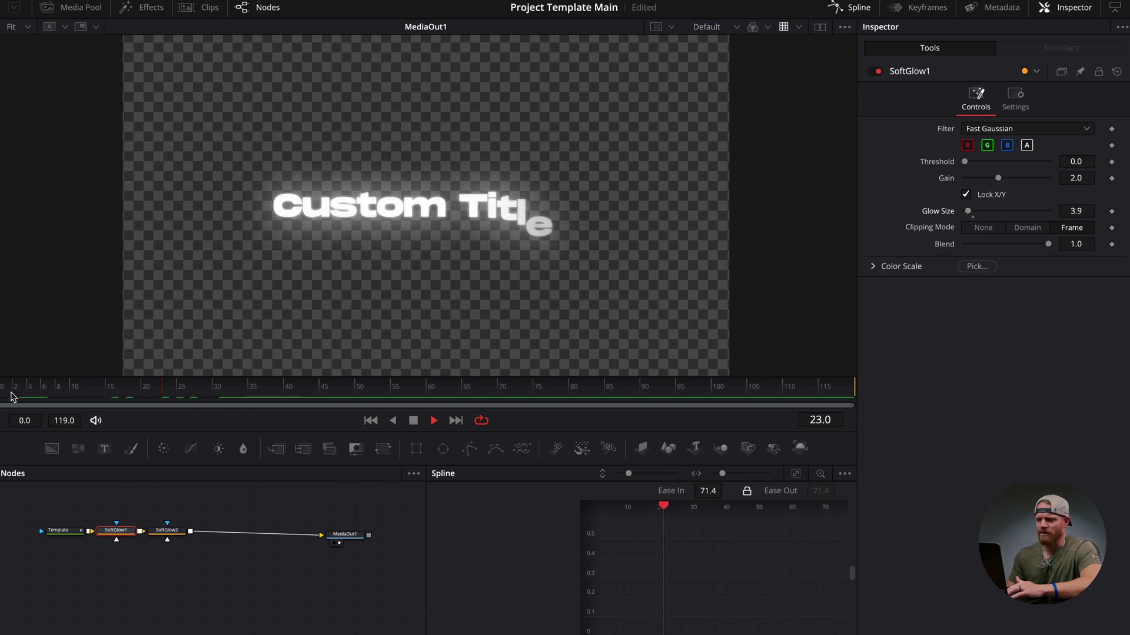
click(2, 393)
key(space)
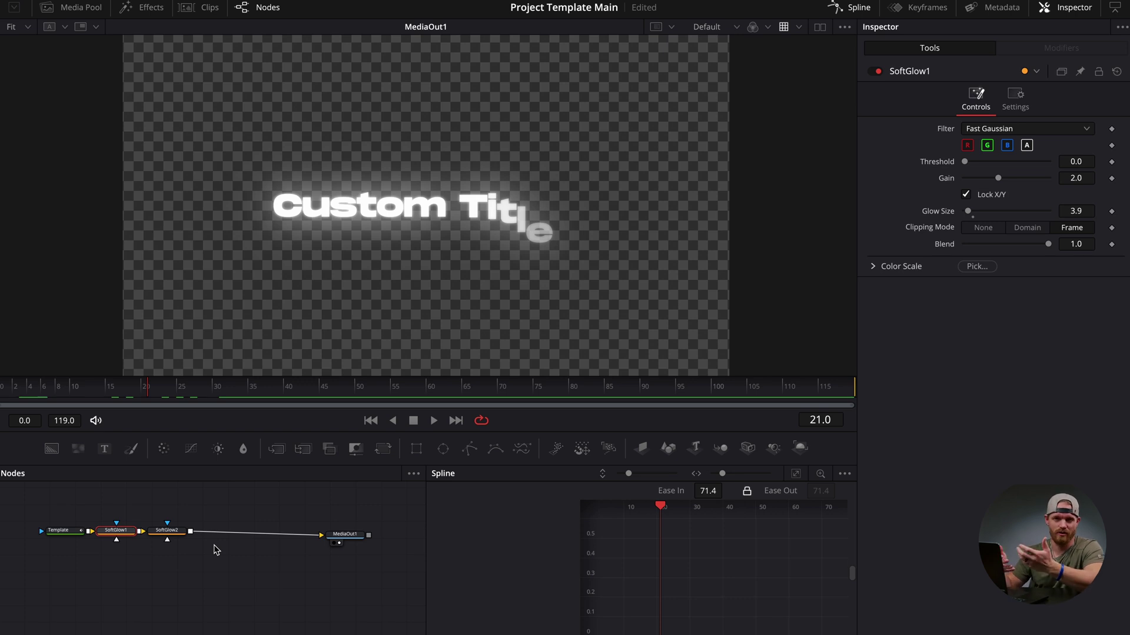
Insert a Stop Motion node between the two Soft Glow nodes and set its Frame Repeat to 2.
key(shift+space)
text(sof)
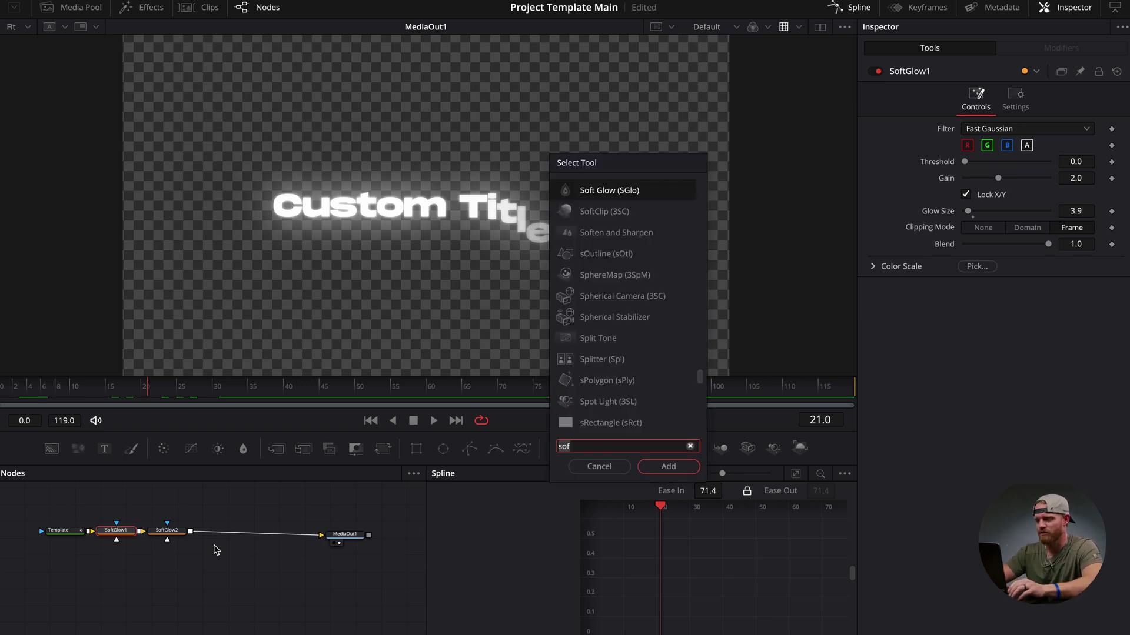
key(BackSpace)
key(BackSpace)
key(BackSpace)
text(time)
key(BackSpace)
key(BackSpace)
key(BackSpace)
key(BackSpace)
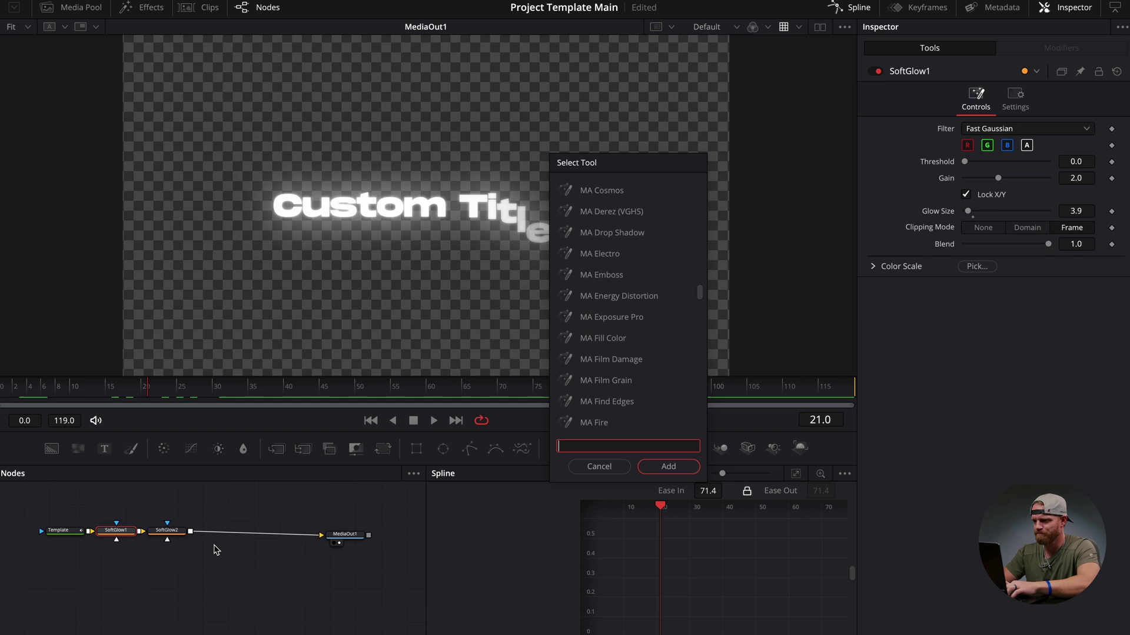
text(stop)
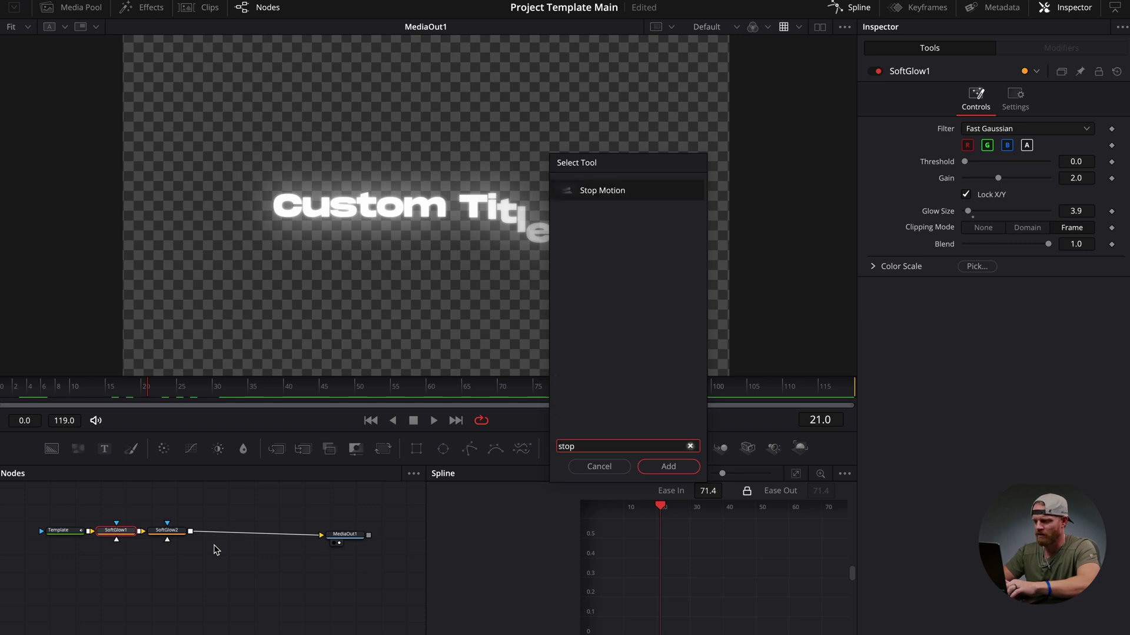
key(Return)
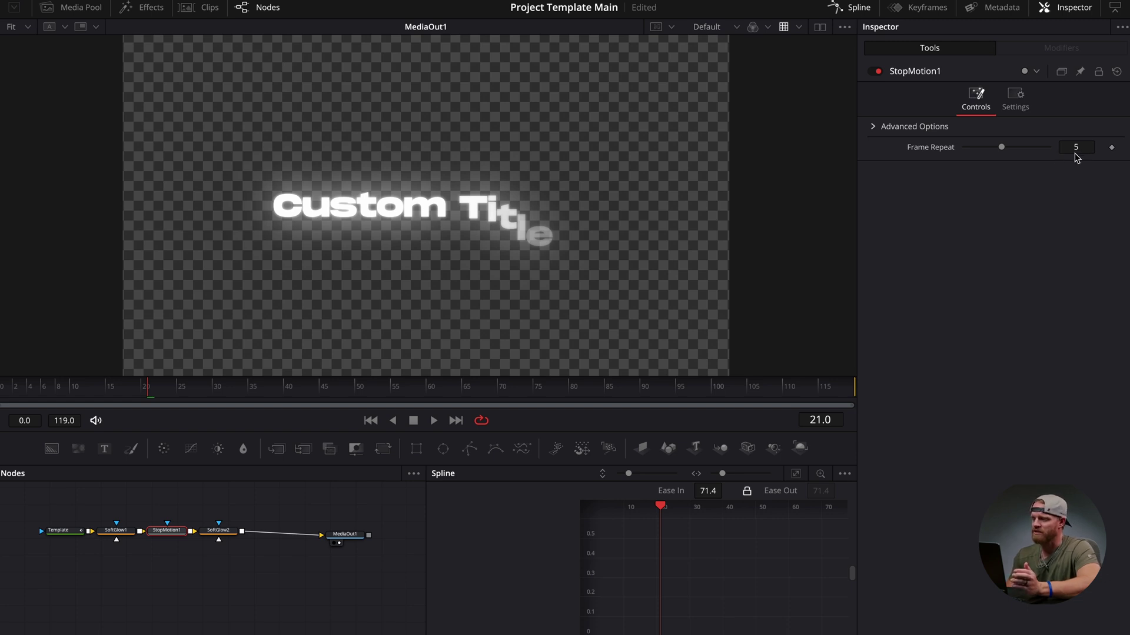
drag(1000, 148, 974, 150)
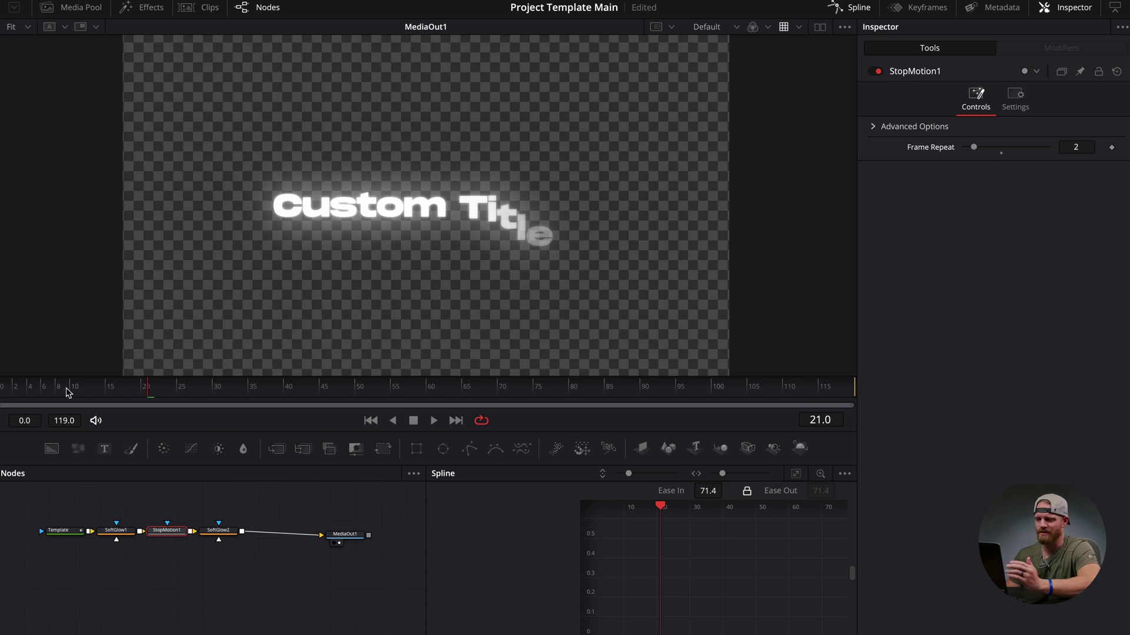
Play the opening title animation repeatedly from the first frames to examine the stop-motion effect on the glowing characters.
drag(63, 388, 1, 388)
key(space)
key(space)
drag(94, 391, 0, 393)
key(space)
key(space)
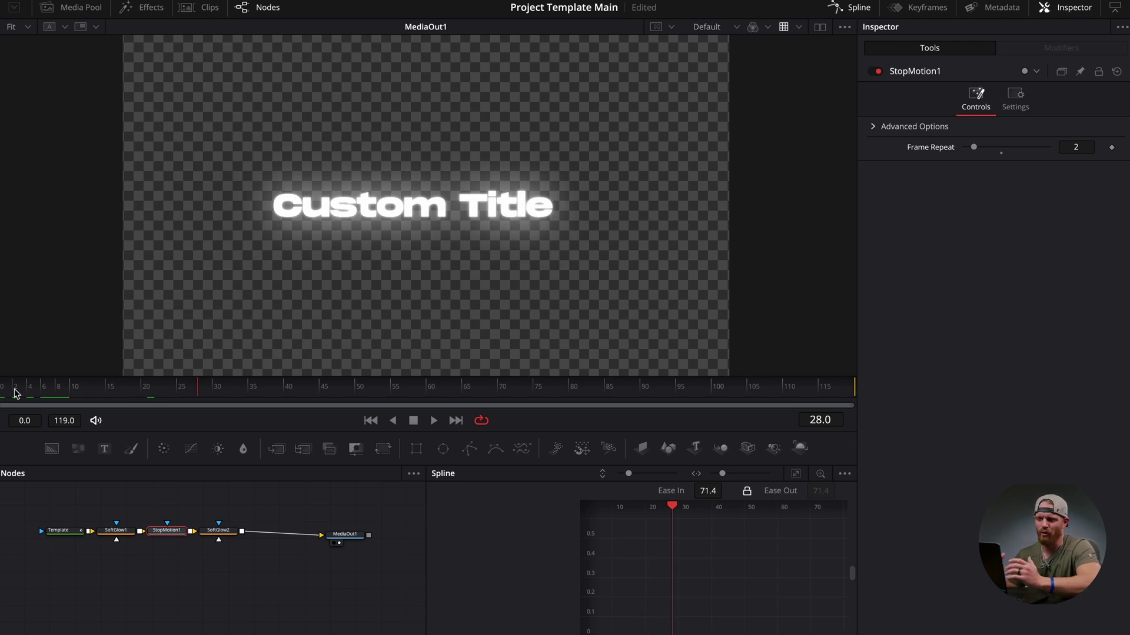
click(1, 394)
key(space)
key(space)
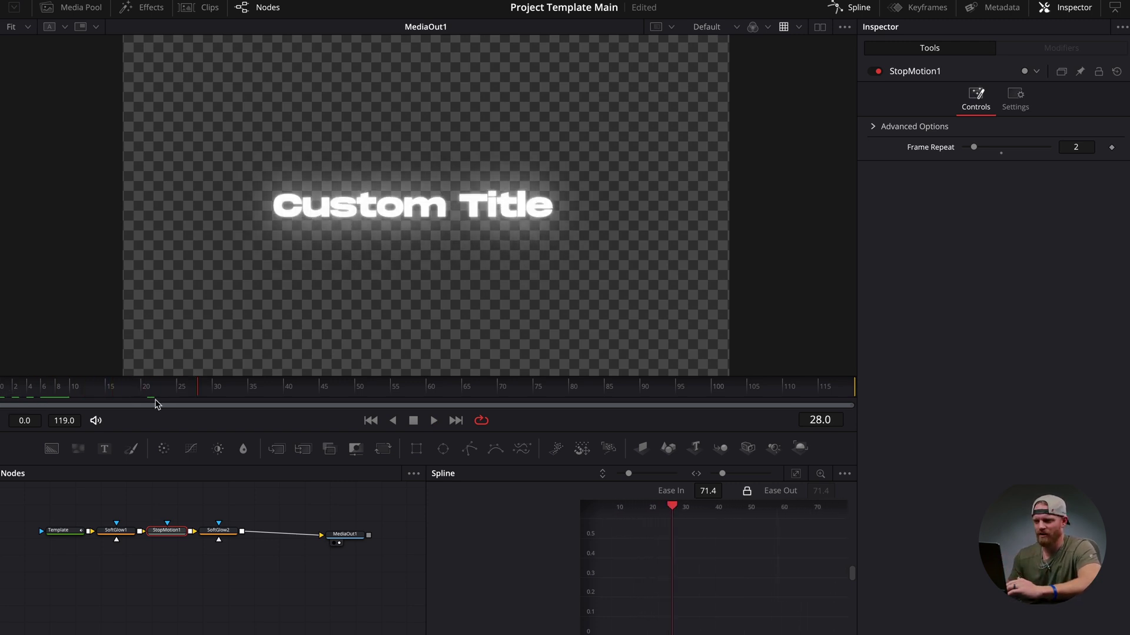
click(1, 393)
key(space)
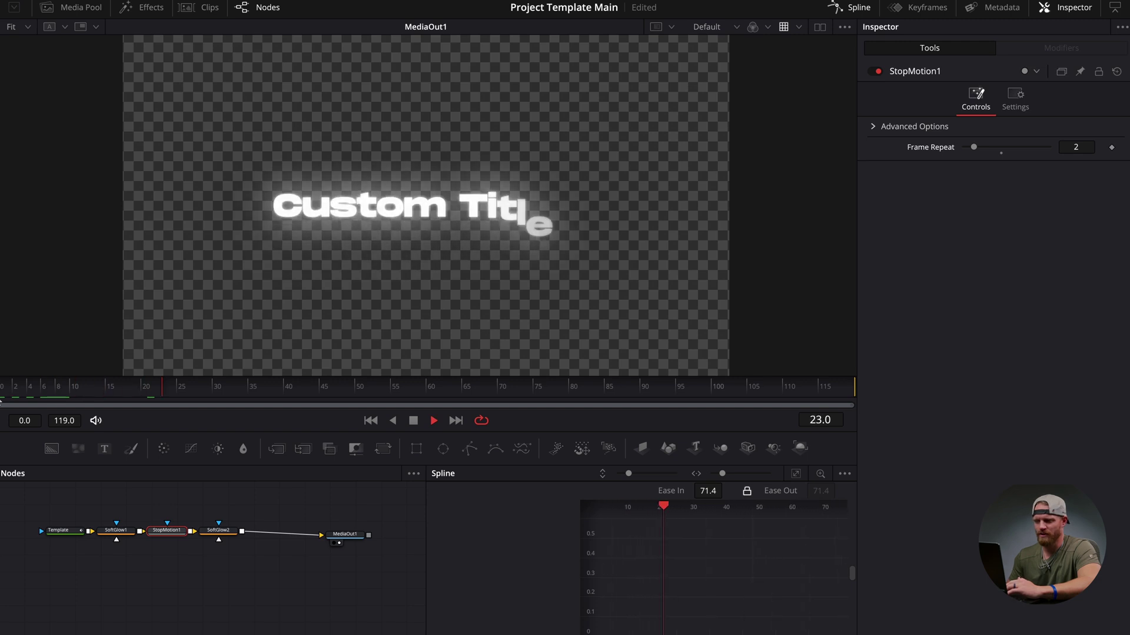
key(space)
click(2, 396)
key(space)
key(space)
click(2, 396)
key(space)
key(space)
drag(117, 386, 13, 397)
key(space)
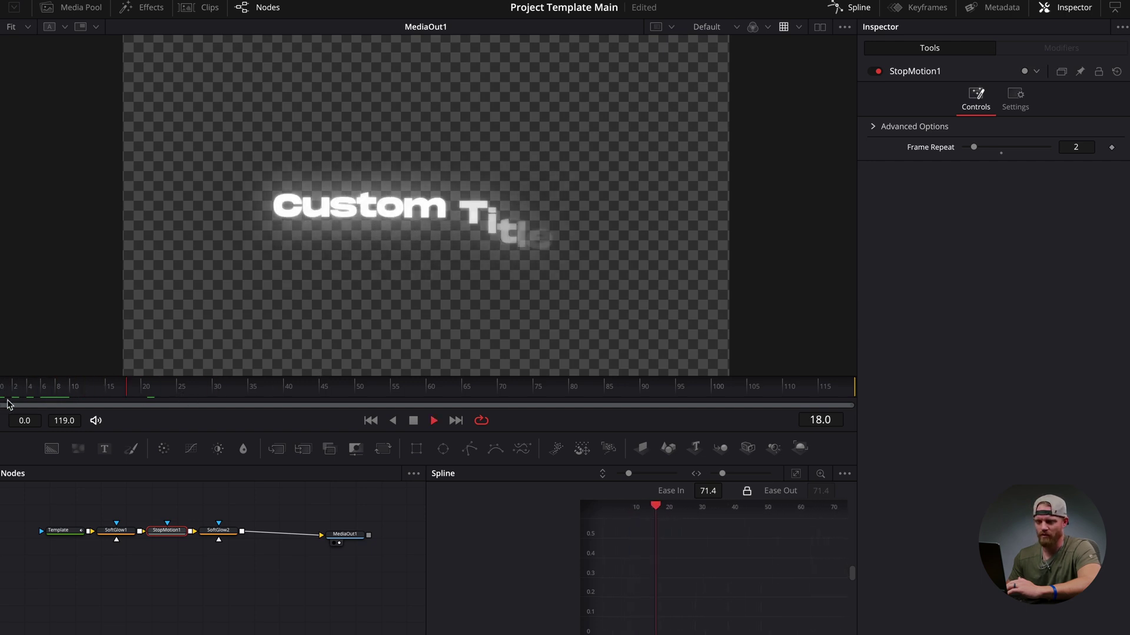
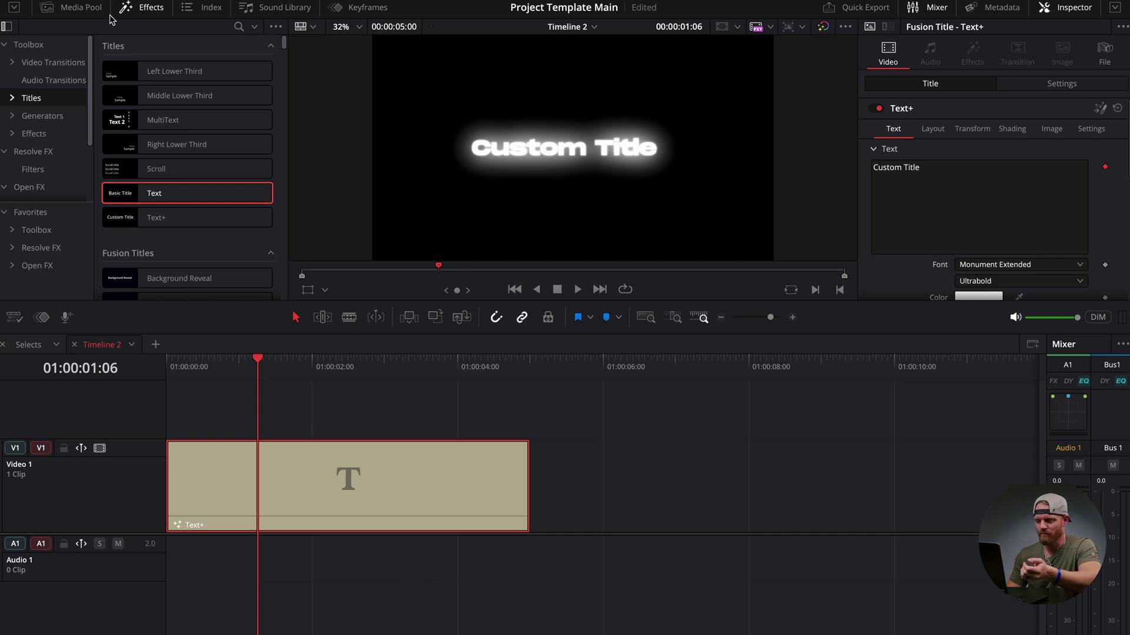
Open the 01. Text animations folder inside the Master power bin of the media pool.
click(75, 7)
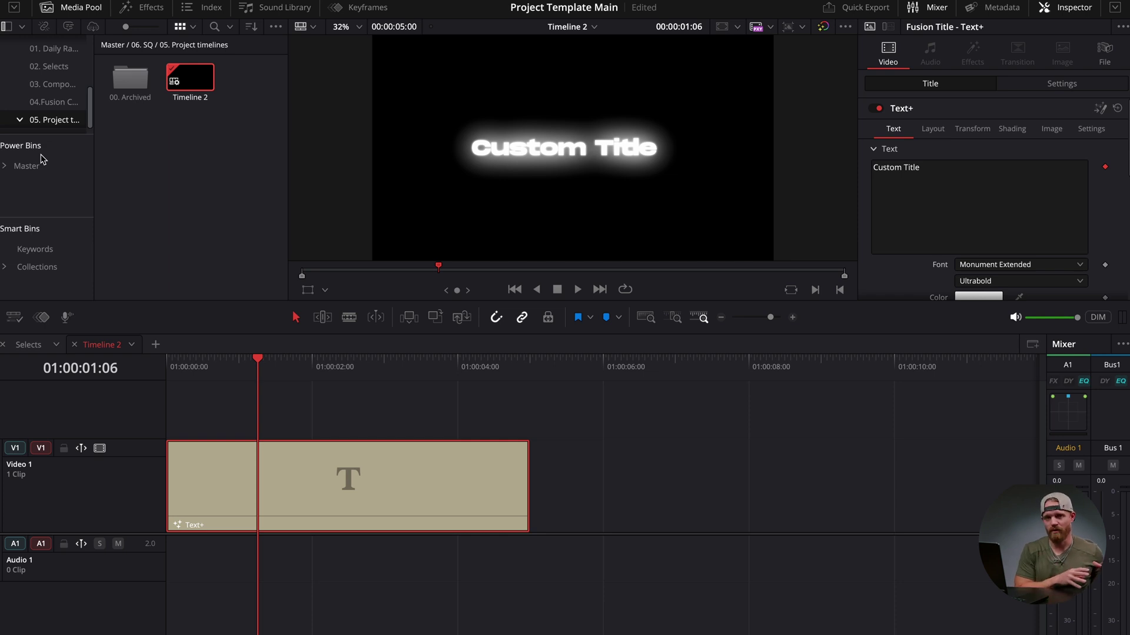
click(276, 28)
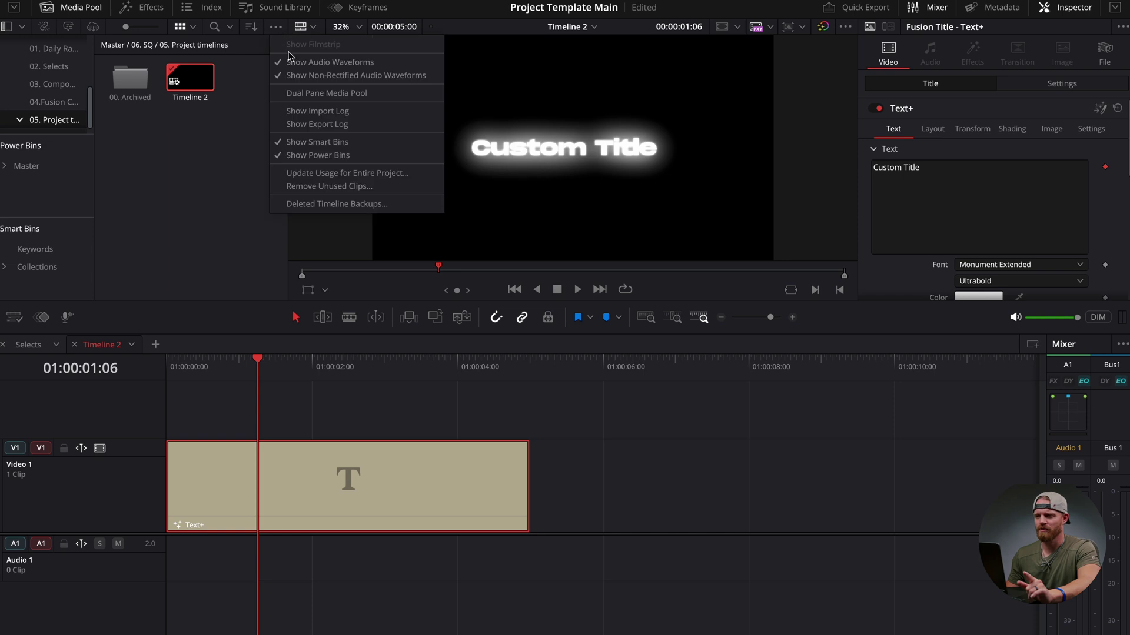
click(113, 167)
click(18, 167)
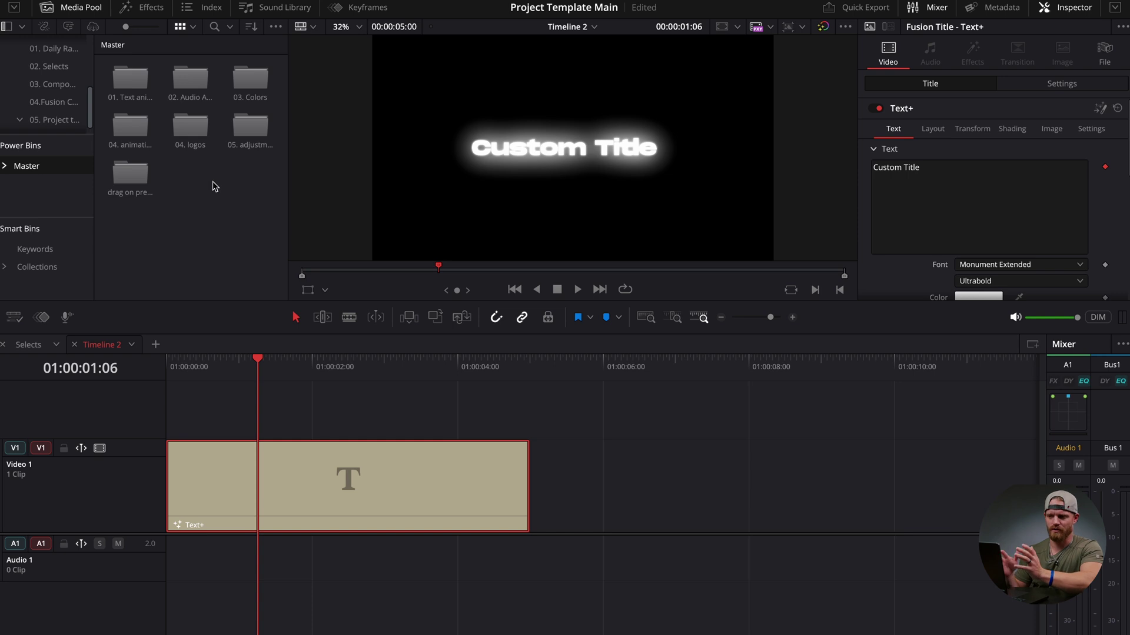
double_click(128, 82)
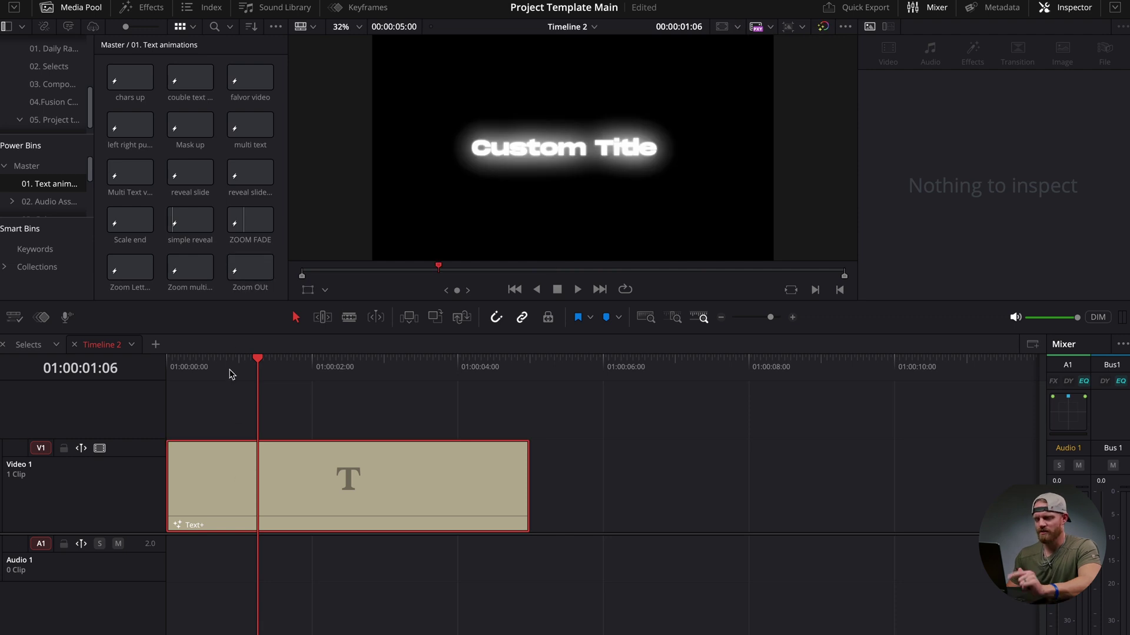
Play back the title animation and store the Text+ clip from the timeline in the Text animations power bin.
drag(229, 370, 133, 373)
key(space)
key(space)
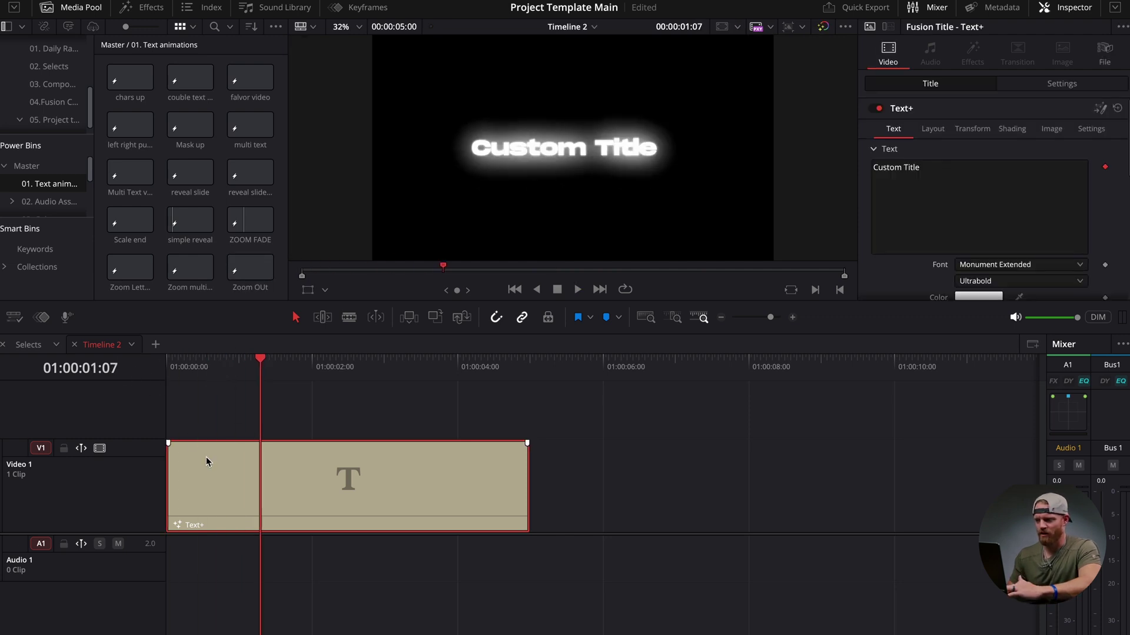
drag(207, 471, 222, 277)
Rename the stored Text+ clip in the power bin as "glowing text up".
click(240, 240)
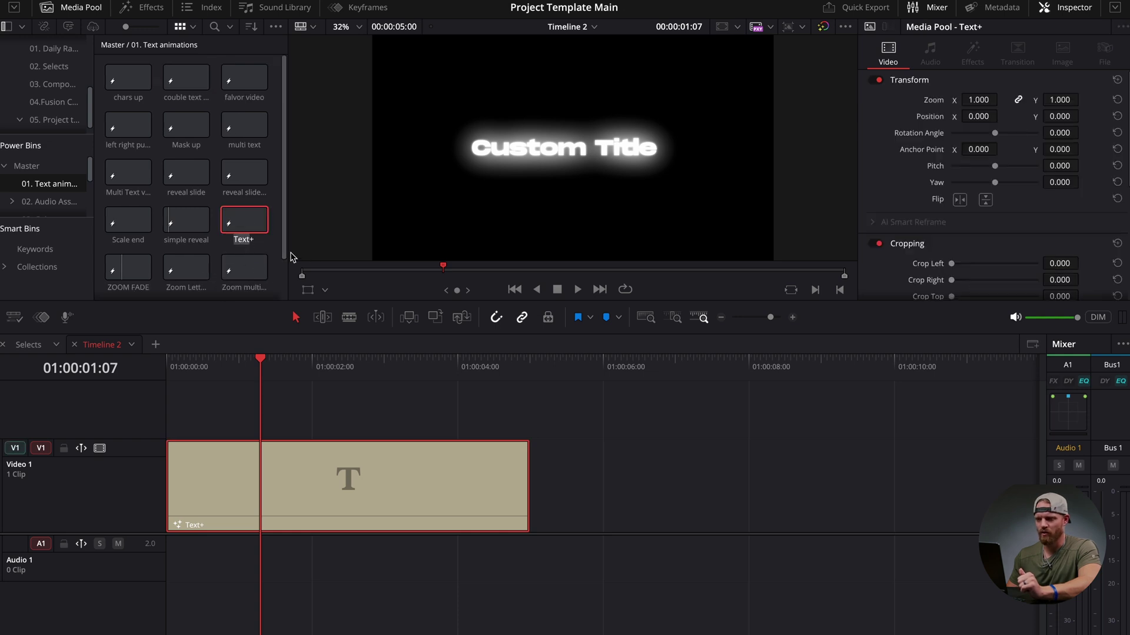
click(235, 239)
key(BackSpace)
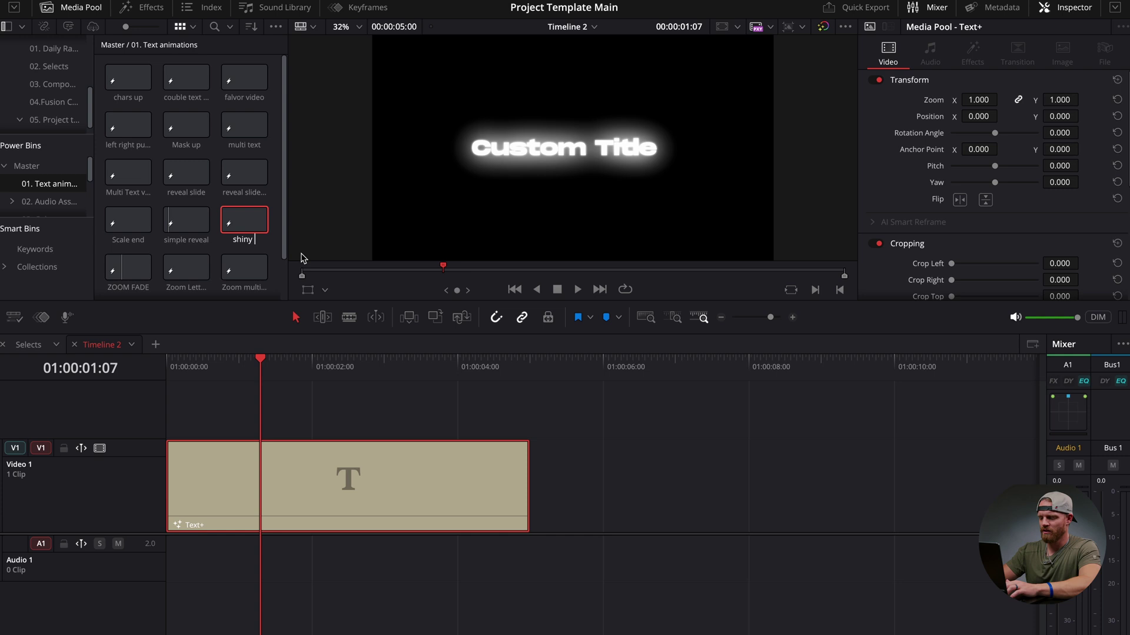
key(BackSpace)
key(BackSpace)
text(gl)
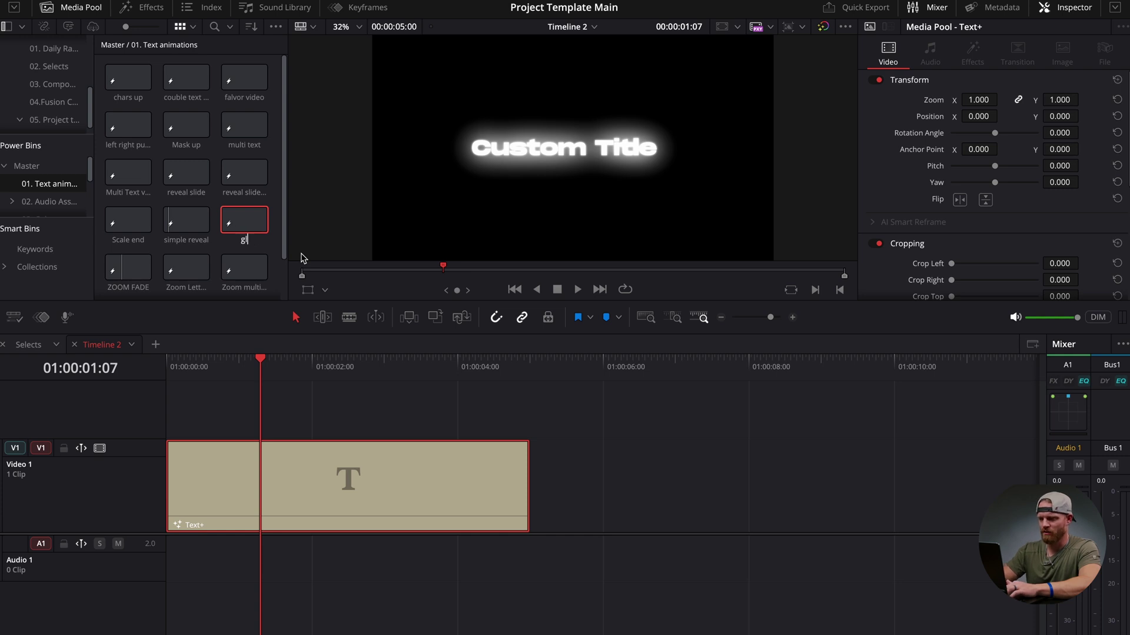
text(owing text up)
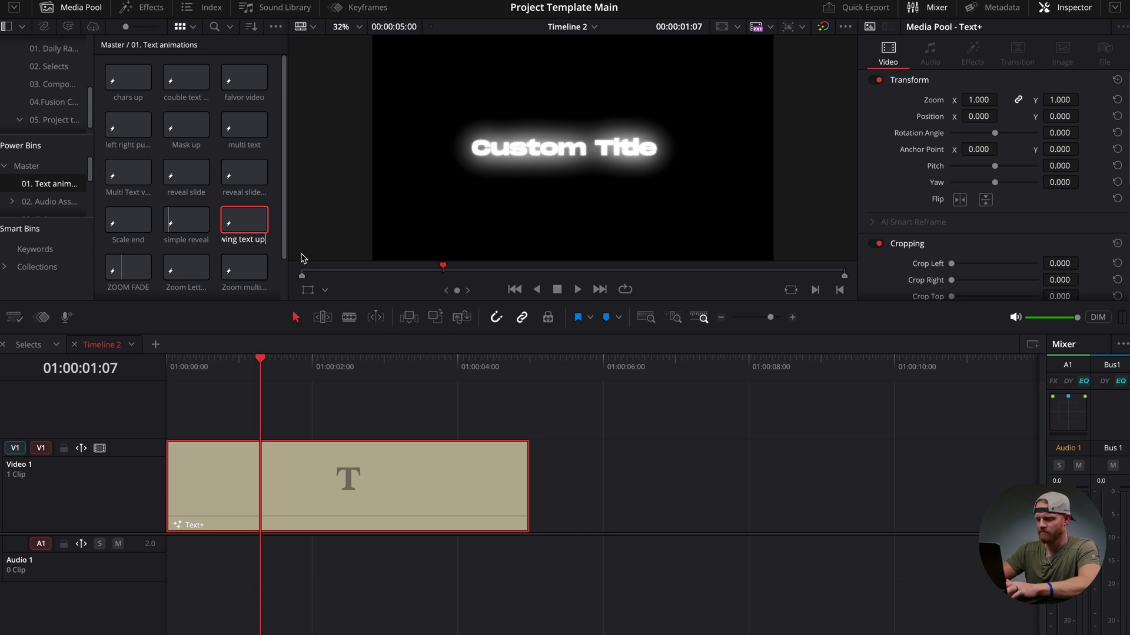
click(376, 422)
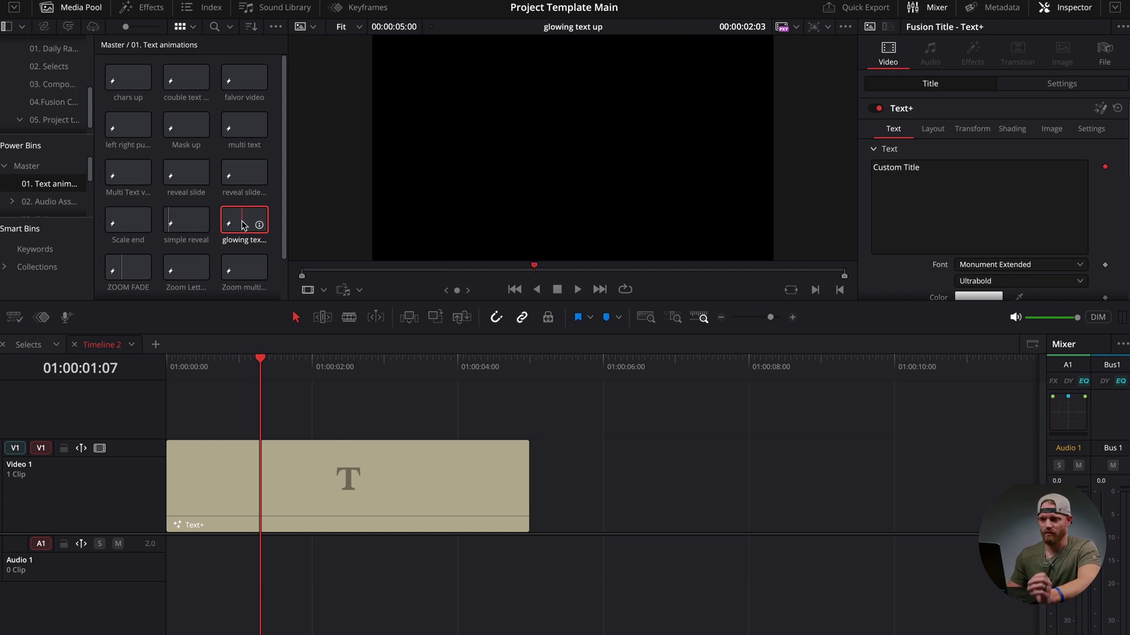
Place the saved glowing text up title on Video 1 after the first title, leaving a gap, and play it back.
drag(242, 225, 635, 504)
click(636, 364)
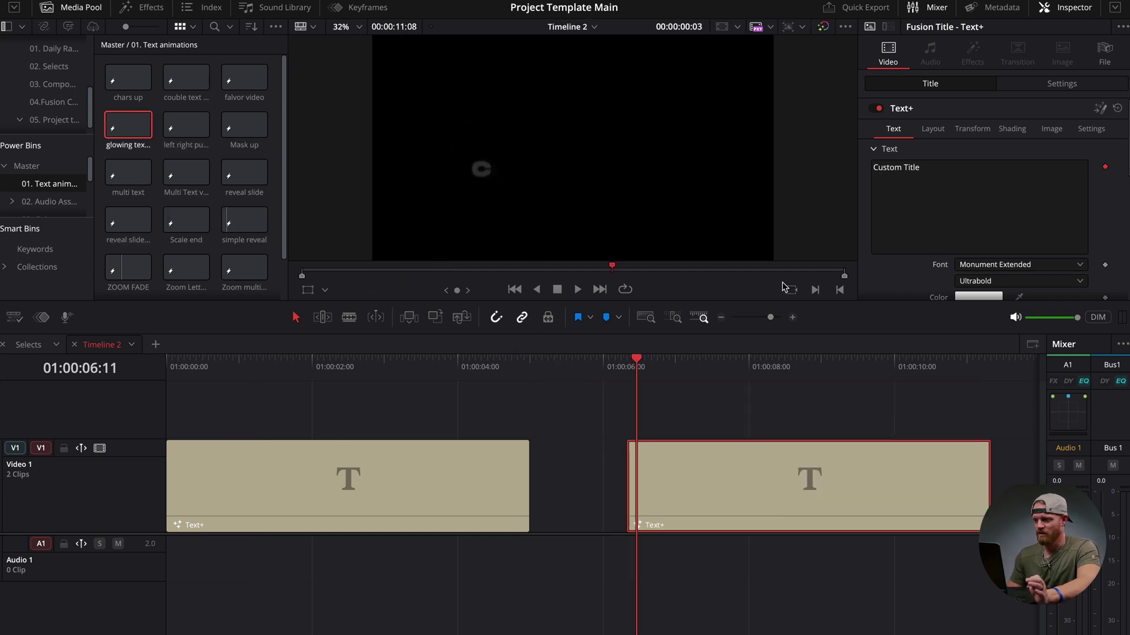
key(space)
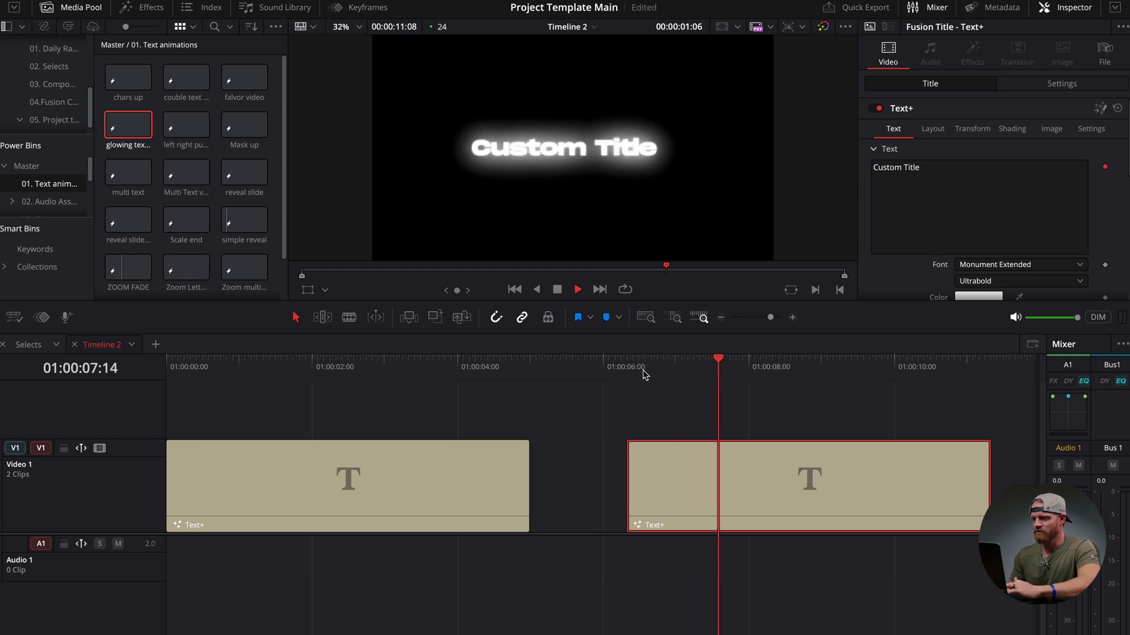
key(space)
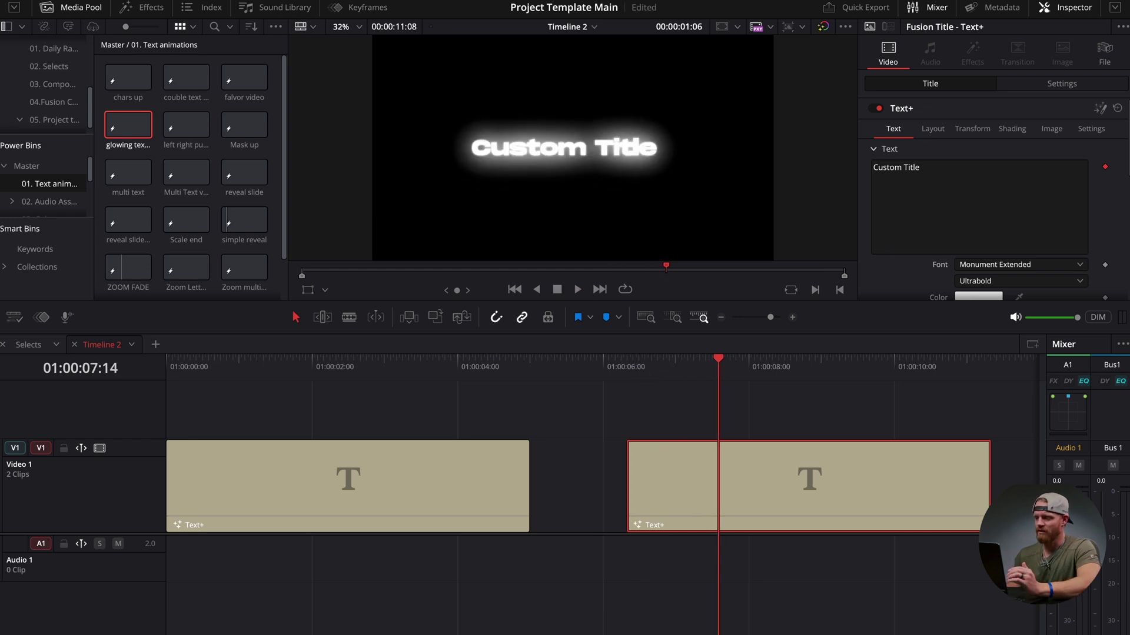
Replace the second title's text with "sick text effect" and play its animation from the start of the clip.
key(shift+5)
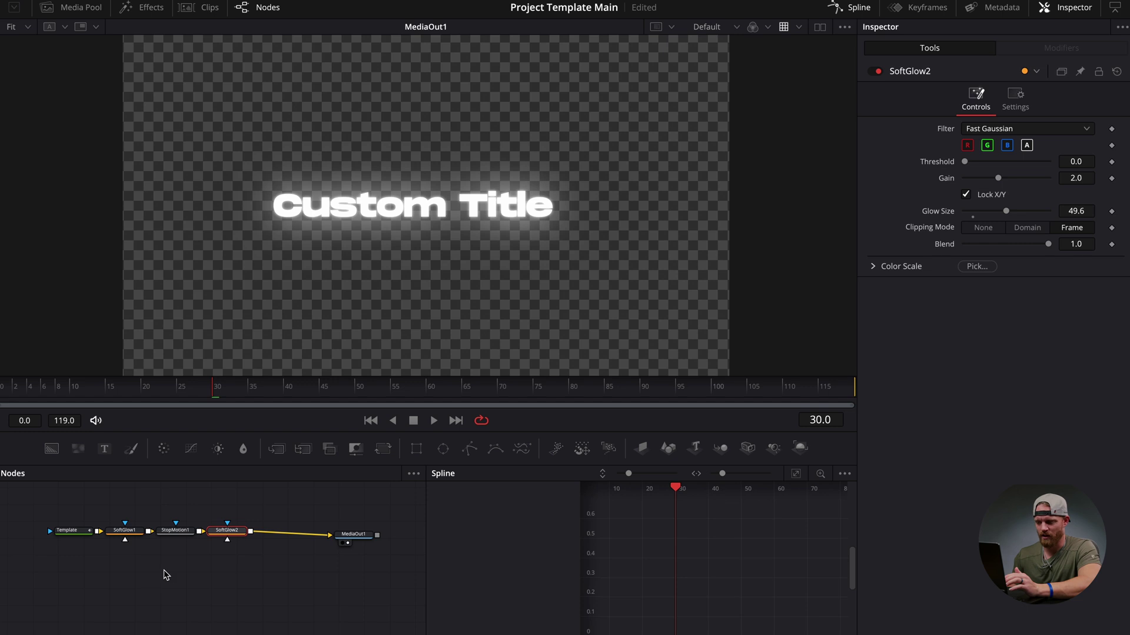
key(shift+4)
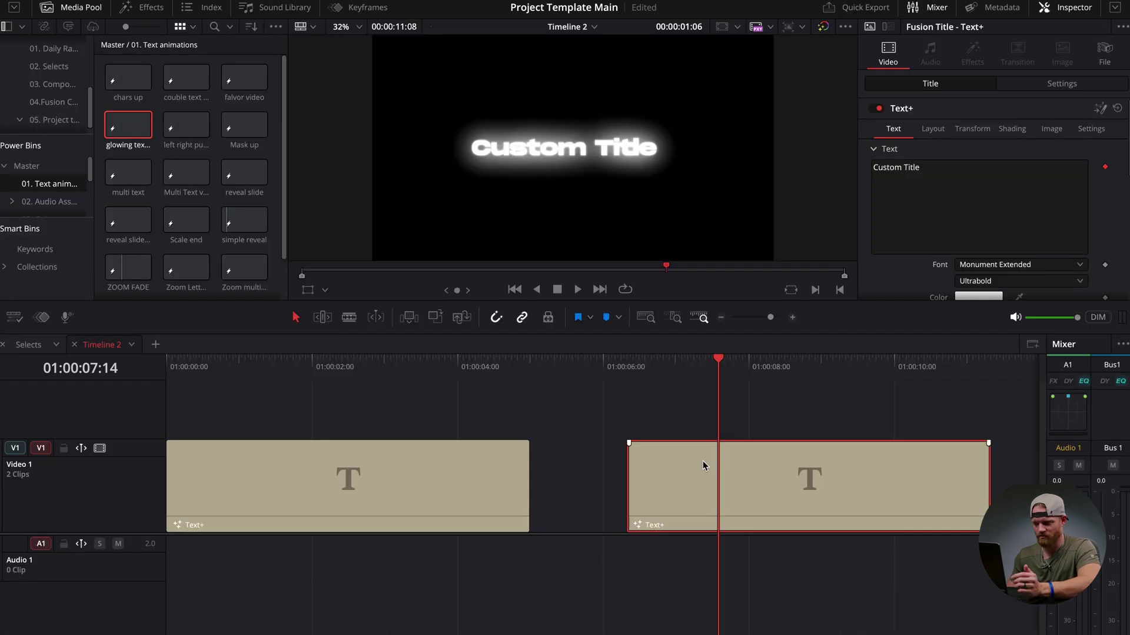
click(945, 207)
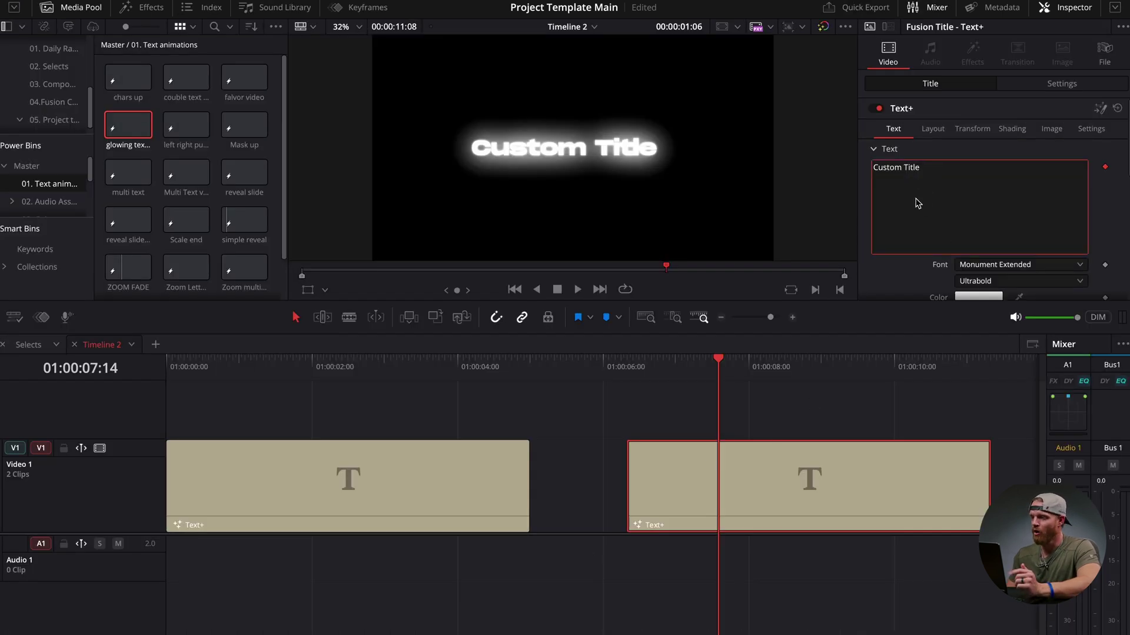
key(BackSpace)
key(BackSpace)
key(BackSpace)
key(BackSpace)
key(BackSpace)
key(BackSpace)
key(BackSpace)
key(BackSpace)
key(BackSpace)
key(BackSpace)
key(BackSpace)
key(BackSpace)
key(BackSpace)
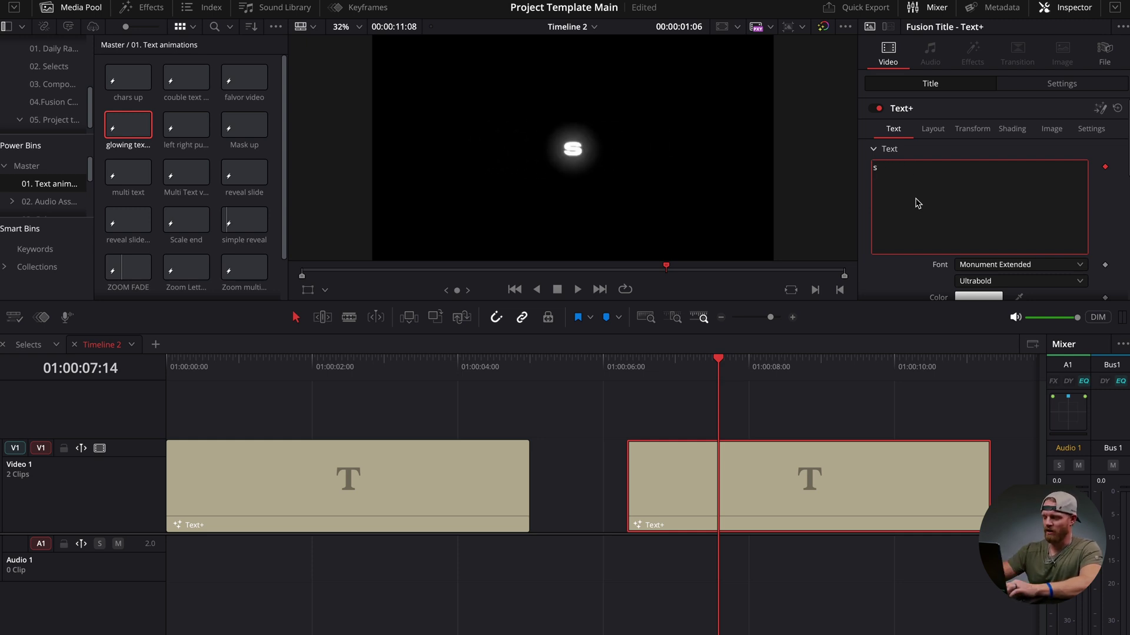
text(sick text effect)
click(629, 365)
key(space)
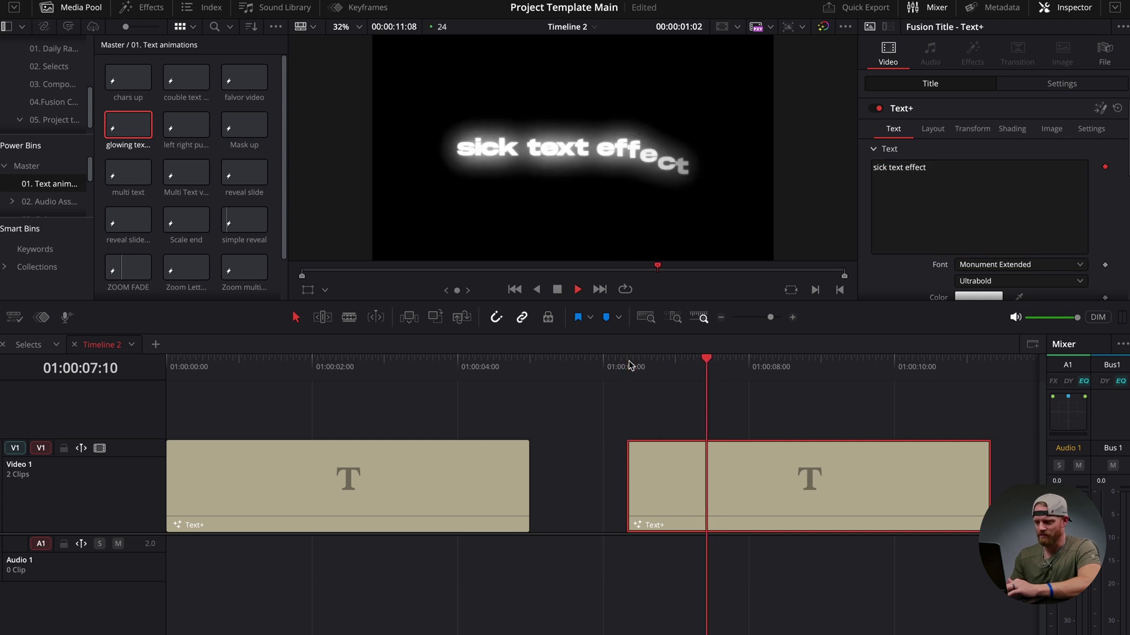